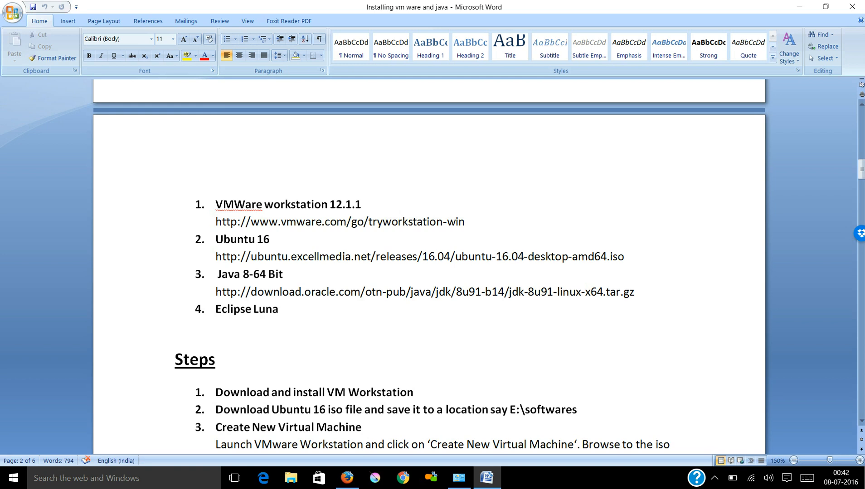
Switch to Firefox and search Google for "vmware workstation".
{"action": "left_click", "coordinate": [347, 478]}
{"action": "left_click", "coordinate": [198, 28]}
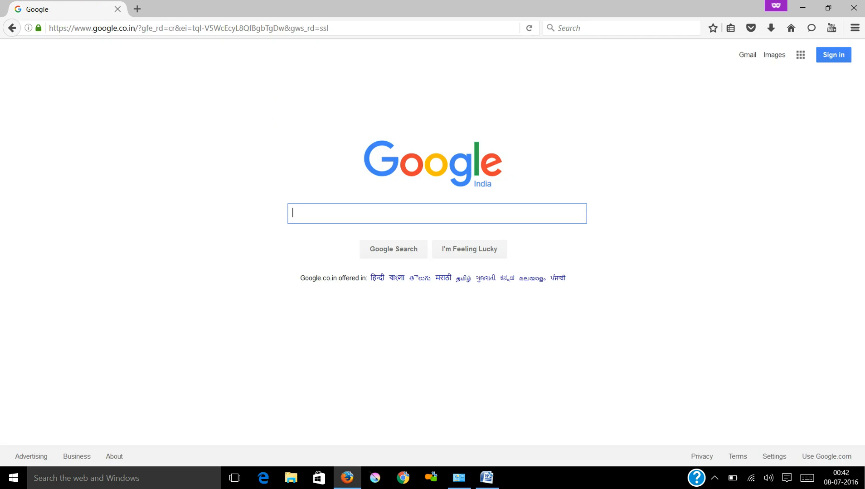
{"action": "type", "text": "vmware"}
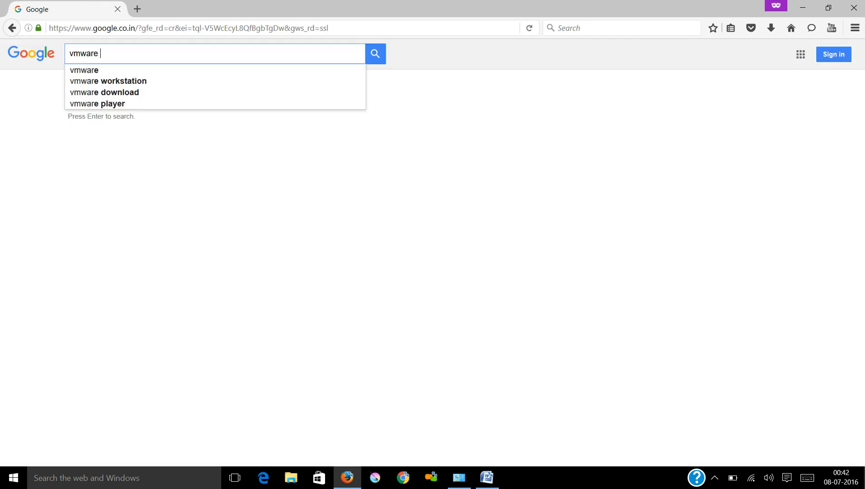
{"action": "key", "text": "Down"}
{"action": "key", "text": "Return"}
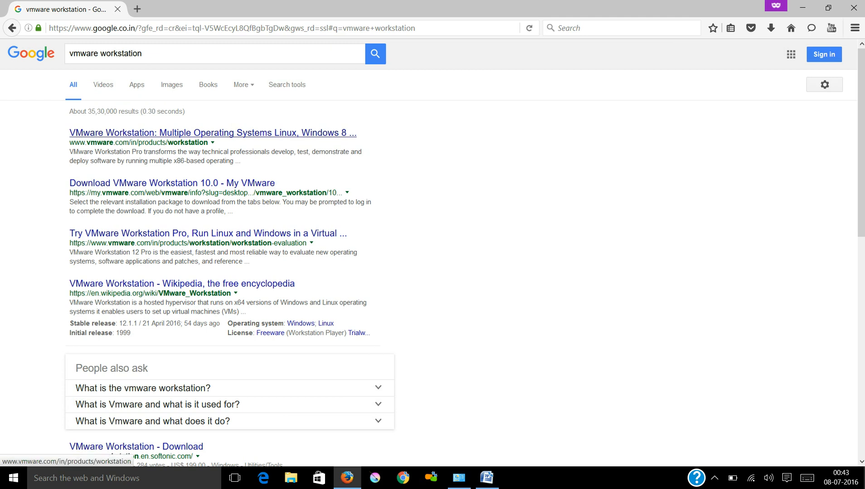
Open VMware's Workstation Pro product page from the search results and go to its free trial download page.
{"action": "left_click", "coordinate": [213, 133]}
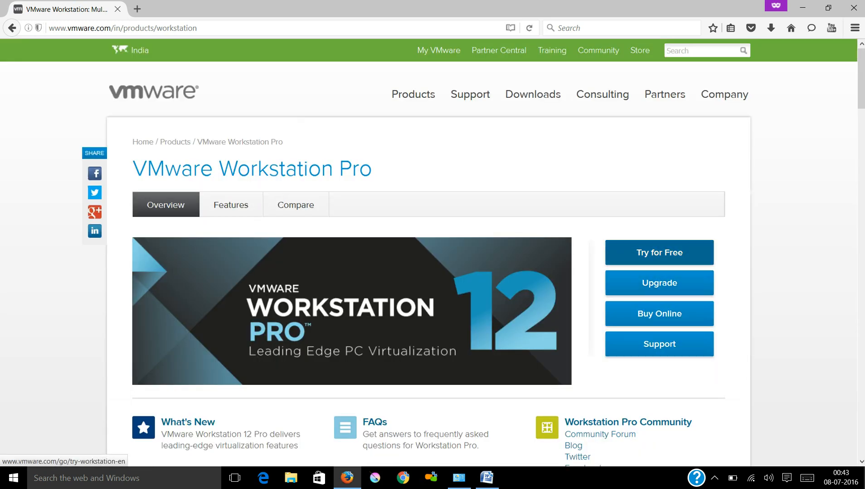
{"action": "left_click", "coordinate": [659, 252]}
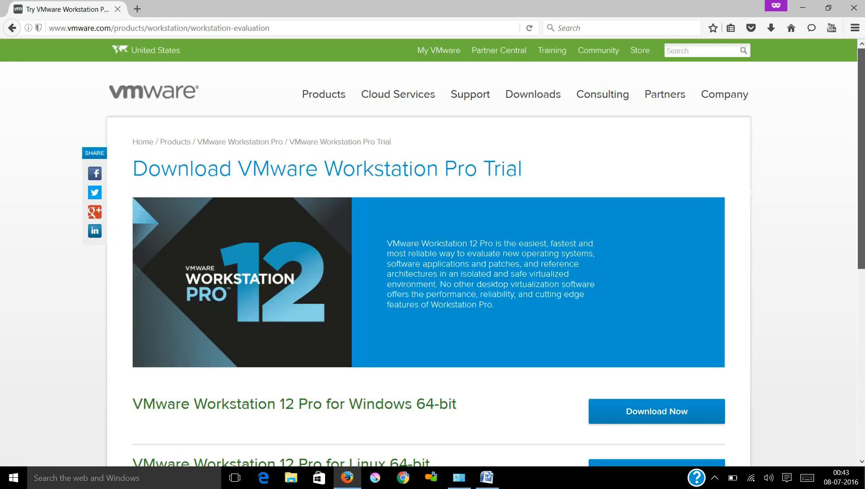
{"action": "scroll", "coordinate": [432, 252], "scroll_direction": "down", "scroll_amount": 3}
{"action": "scroll", "coordinate": [429, 254], "scroll_direction": "down", "scroll_amount": 2}
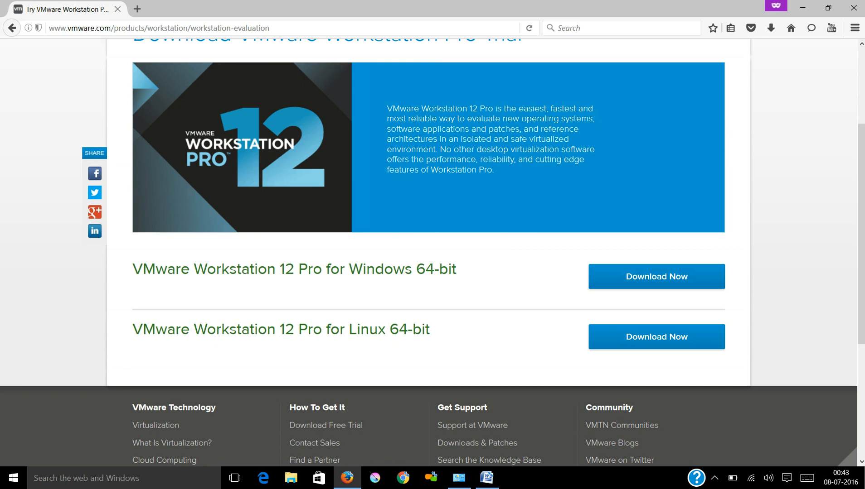
{"action": "left_click", "coordinate": [347, 478]}
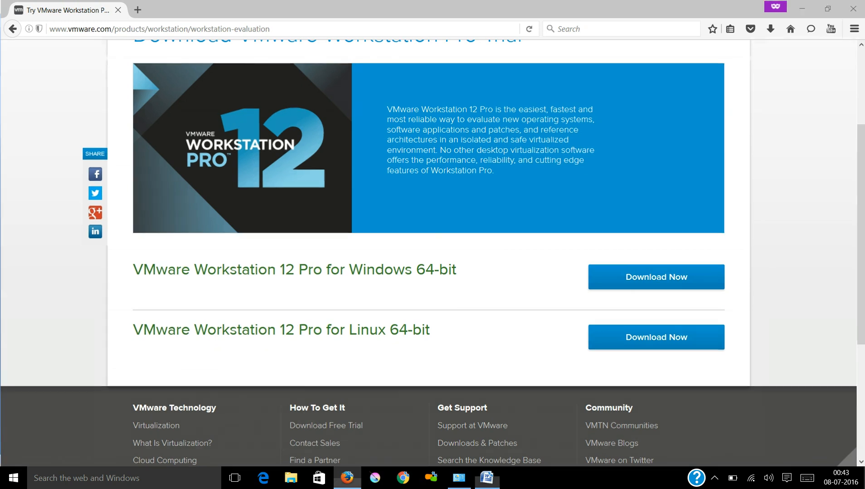
{"action": "left_click", "coordinate": [799, 7]}
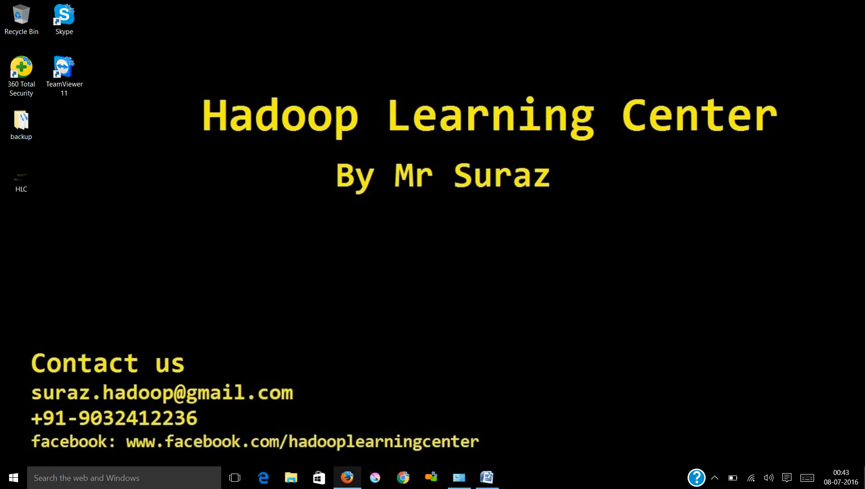
{"action": "left_click", "coordinate": [347, 478]}
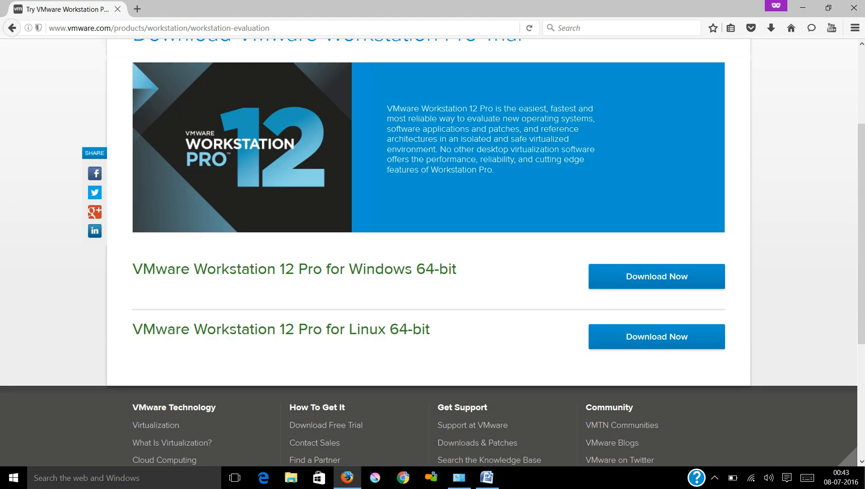
Download the VMware Workstation 12 Pro installer for Windows 64-bit and show the saved file in its folder.
{"action": "left_click", "coordinate": [656, 277]}
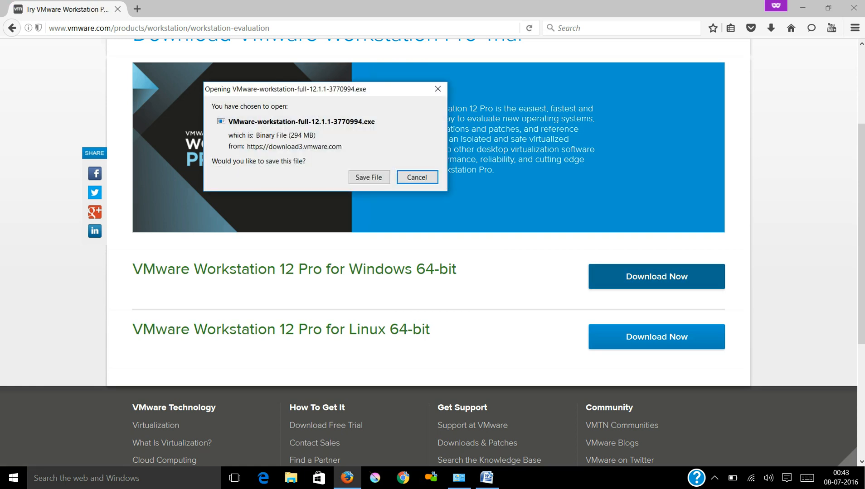
{"action": "left_click", "coordinate": [368, 178]}
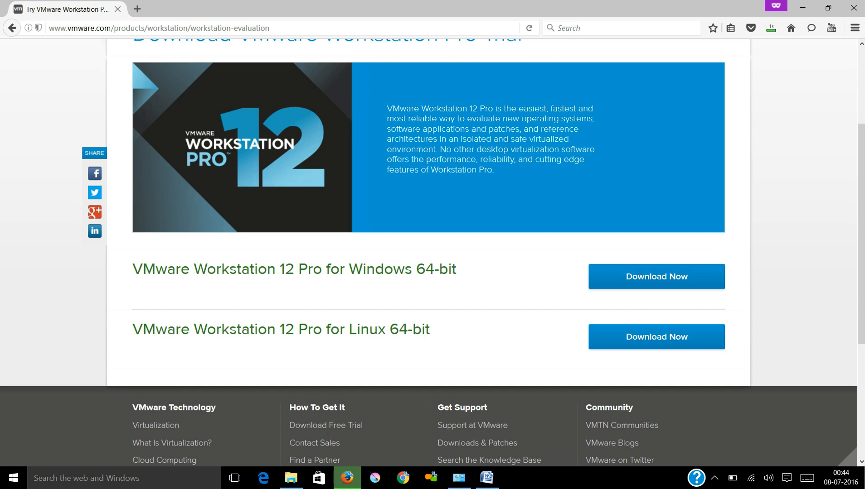
{"action": "left_click", "coordinate": [770, 27]}
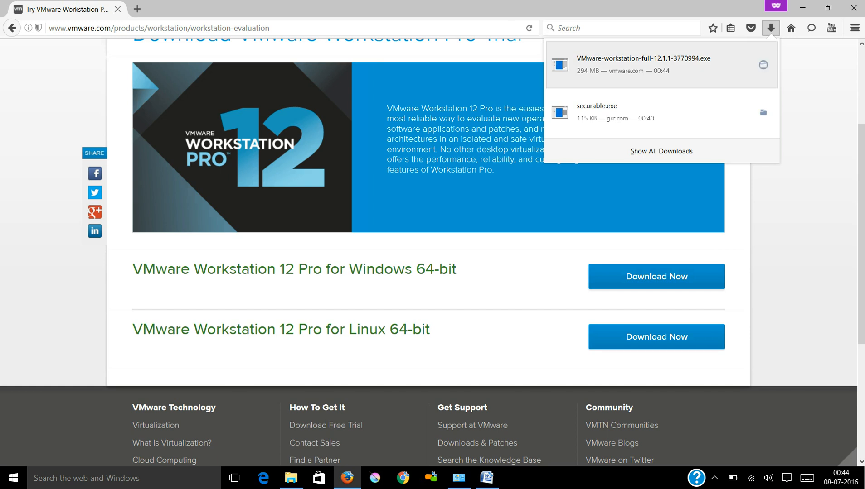
{"action": "left_click", "coordinate": [763, 65]}
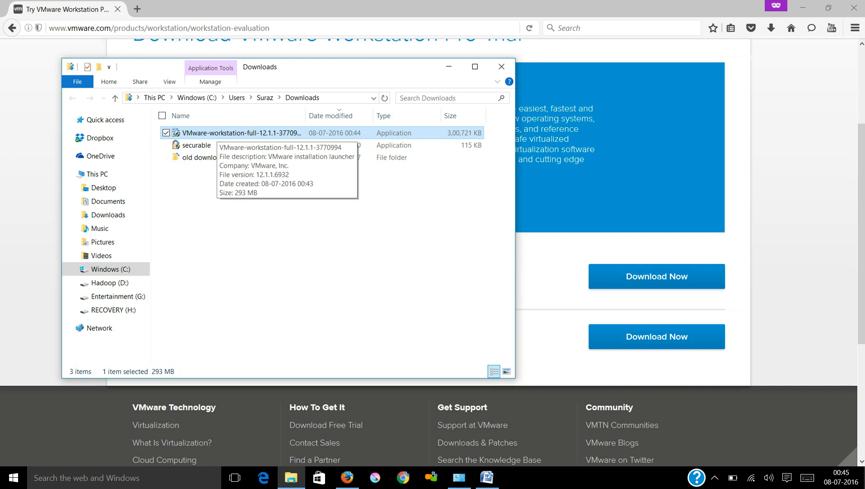
{"action": "left_click", "coordinate": [226, 200]}
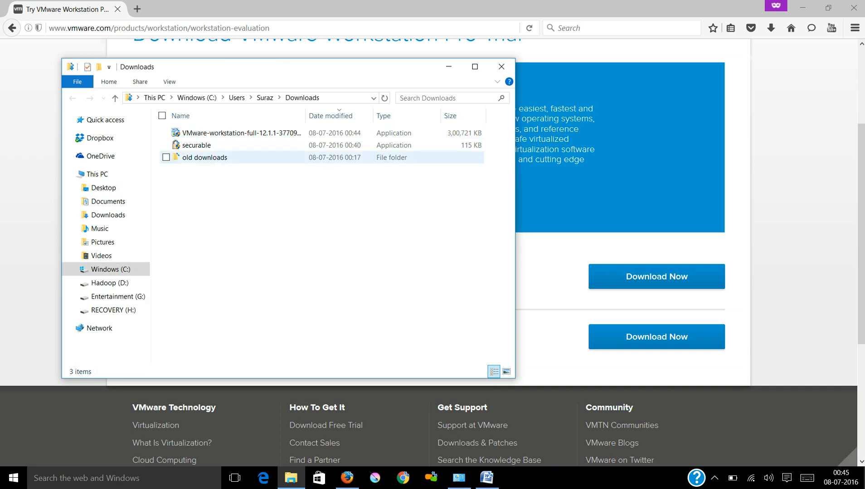
Launch the VMware-workstation-full-12.1.1-3770994 installer and minimize the Downloads folder and browser windows.
{"action": "left_click", "coordinate": [241, 133]}
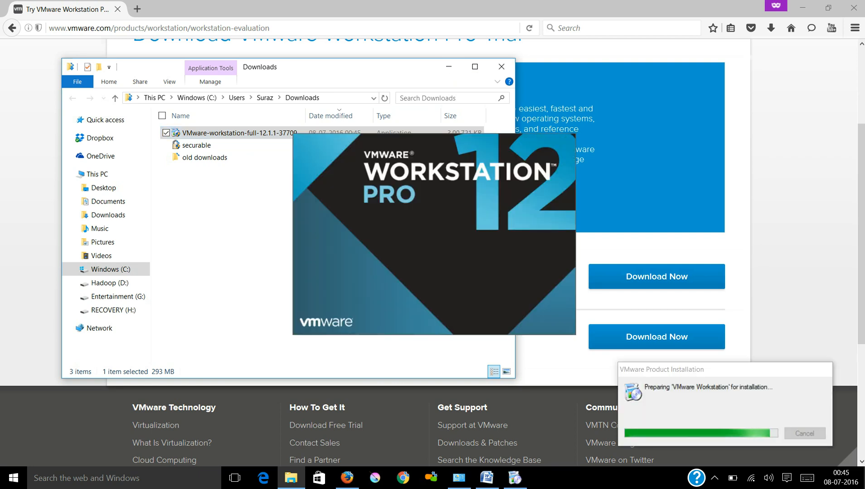
{"action": "left_click", "coordinate": [448, 67]}
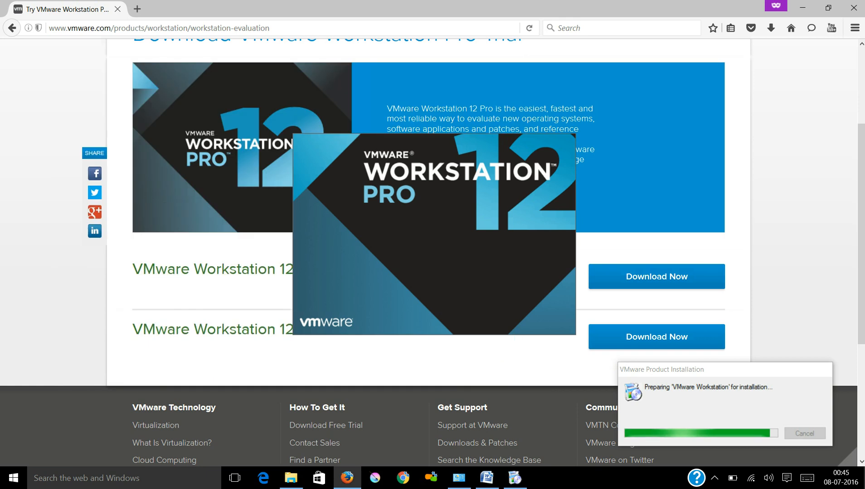
{"action": "left_click", "coordinate": [802, 8]}
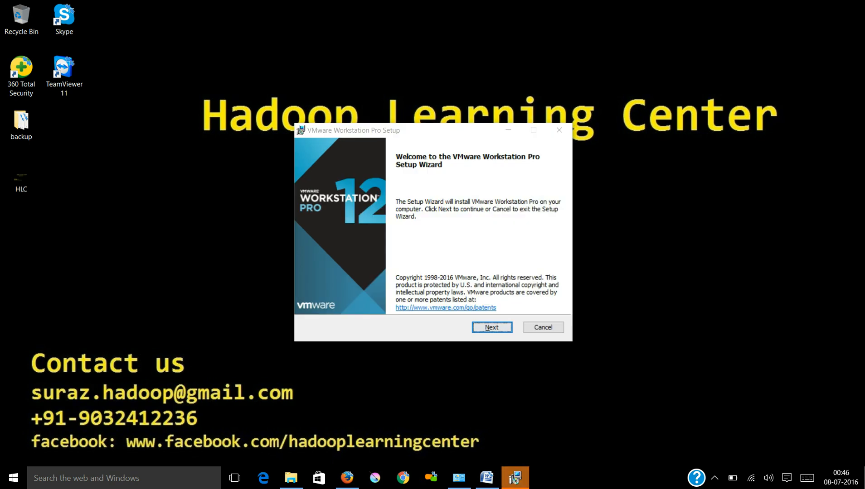
Accept the license agreement in the setup wizard and include the Enhanced Keyboard Driver, keeping the default install location.
{"action": "key", "text": "Return"}
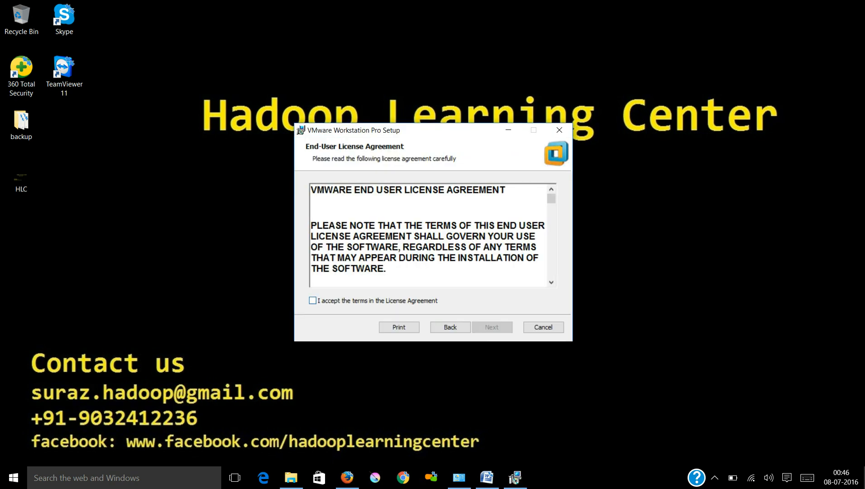
{"action": "left_click", "coordinate": [313, 301]}
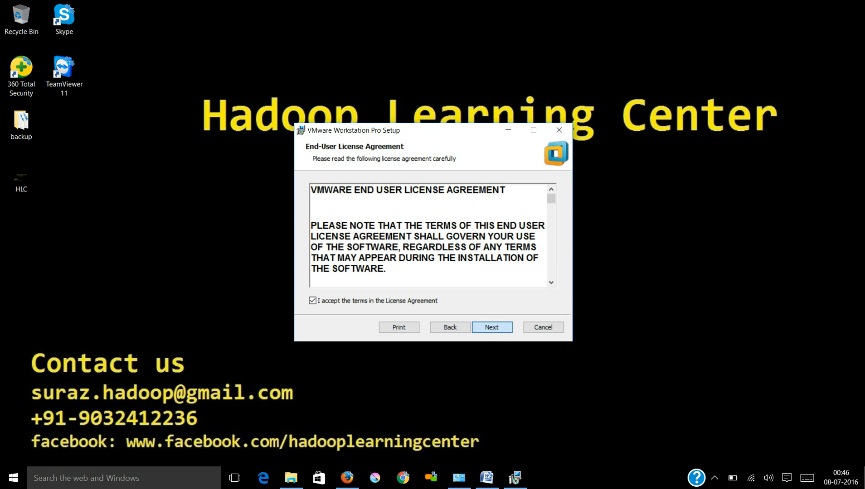
{"action": "left_click", "coordinate": [492, 328]}
{"action": "left_click", "coordinate": [316, 213]}
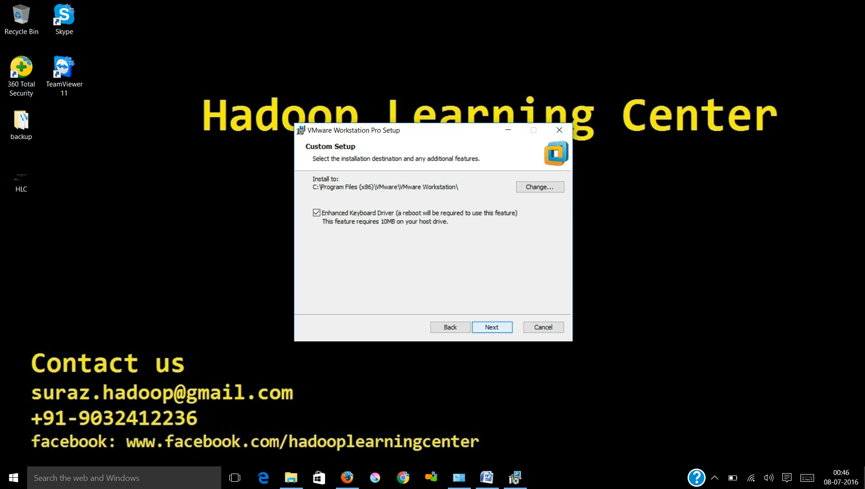
{"action": "key", "text": "Return"}
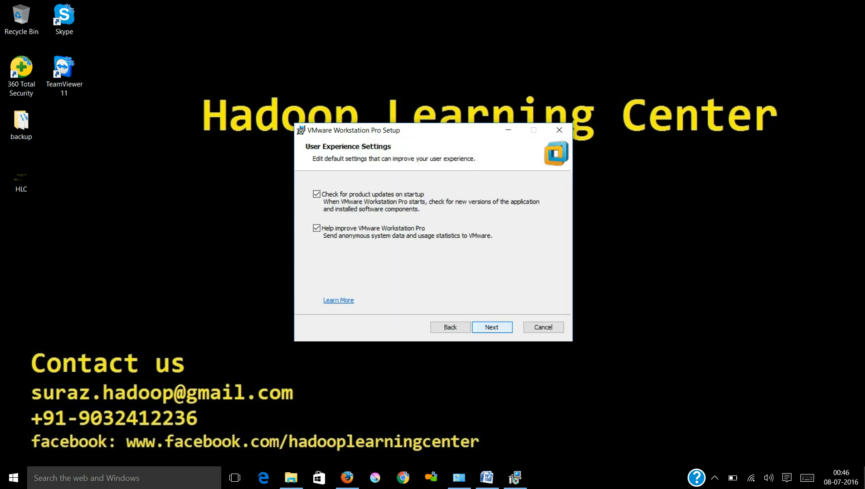
Keep the default user experience and shortcut settings, install VMware Workstation Pro, and finish the setup wizard.
{"action": "key", "text": "Return"}
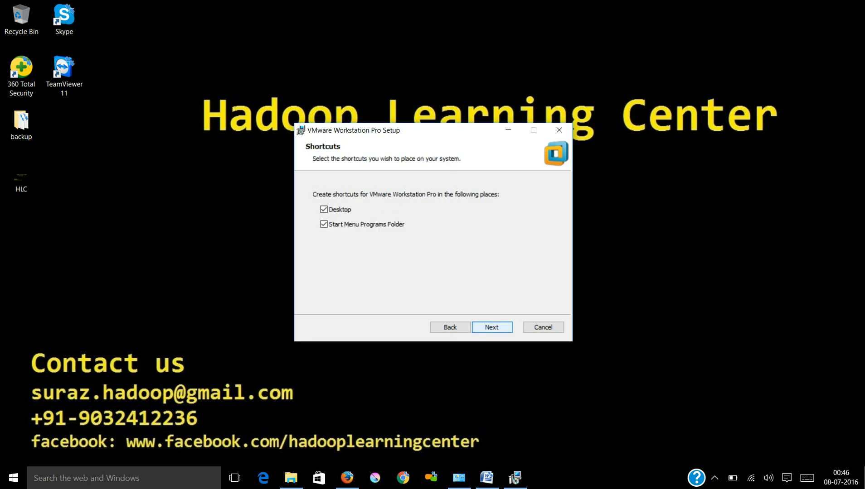
{"action": "key", "text": "Return"}
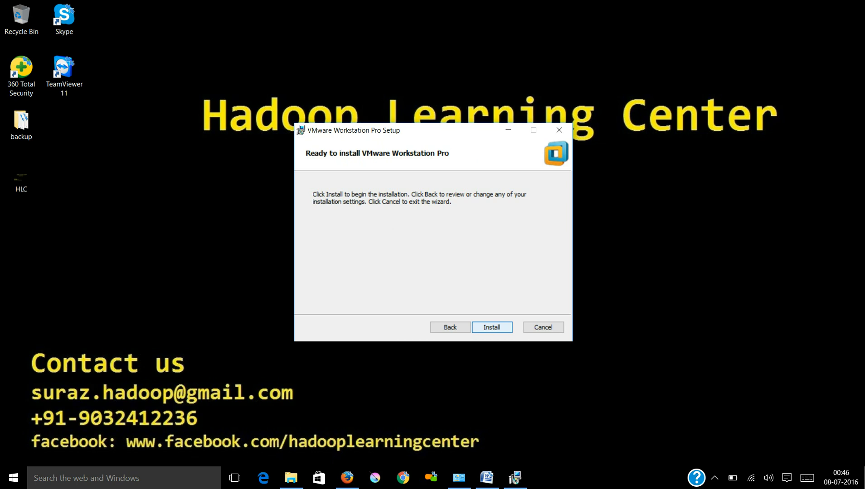
{"action": "key", "text": "Return"}
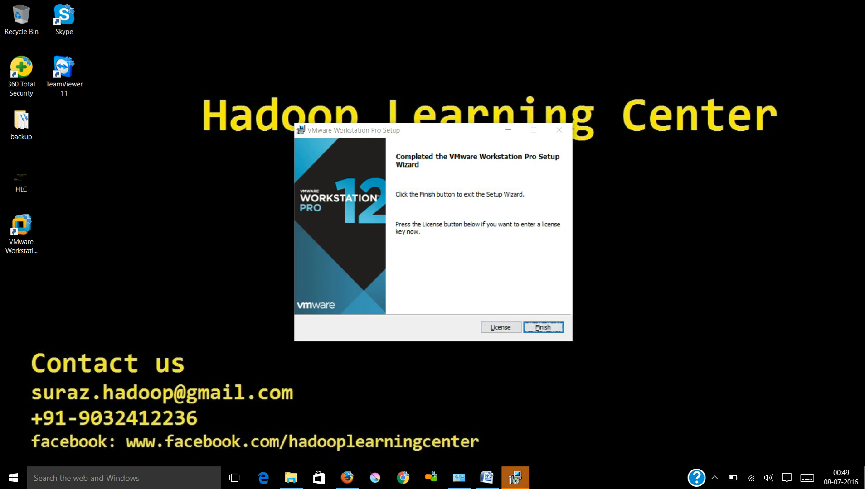
{"action": "key", "text": "Return"}
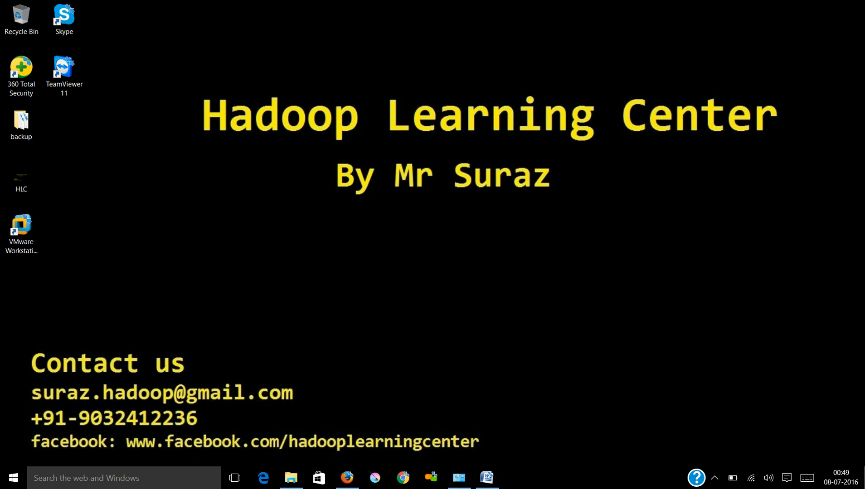
Switch to the Word notes, highlight the "Download and install VM Workstation" step, and minimize the document.
{"action": "left_click", "coordinate": [487, 478]}
{"action": "left_click", "coordinate": [280, 309]}
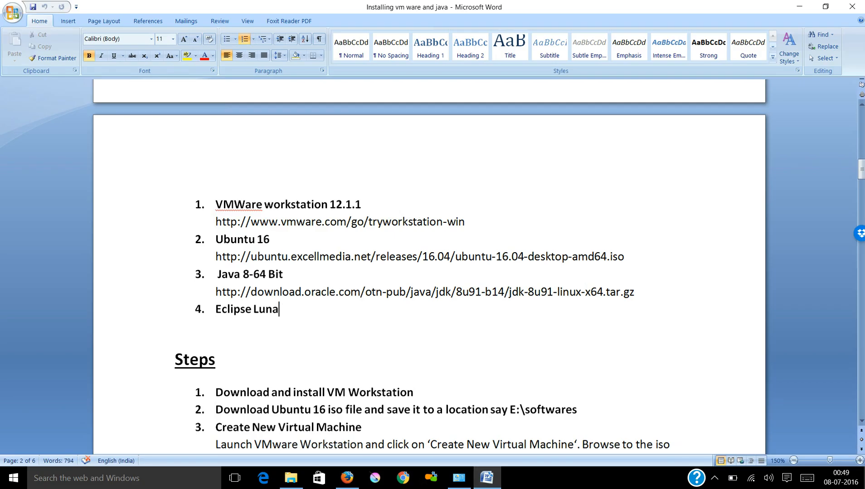
{"action": "left_click_drag", "start_coordinate": [215, 392], "coordinate": [421, 393]}
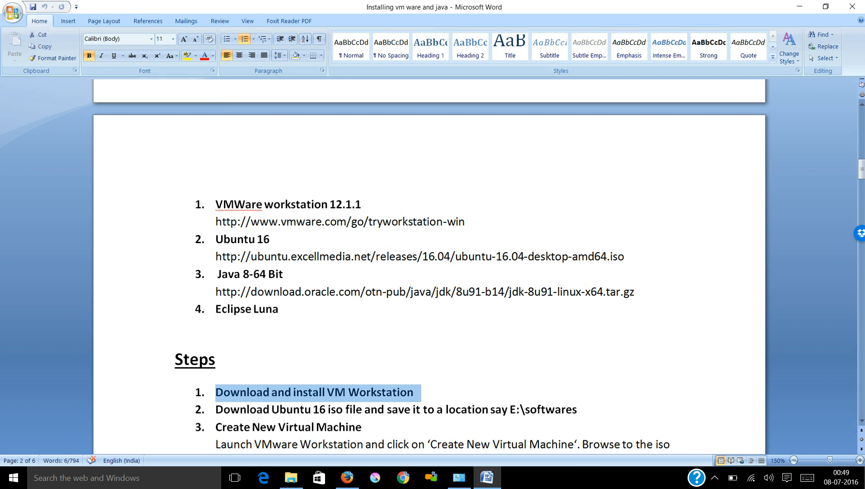
{"action": "left_click", "coordinate": [487, 478]}
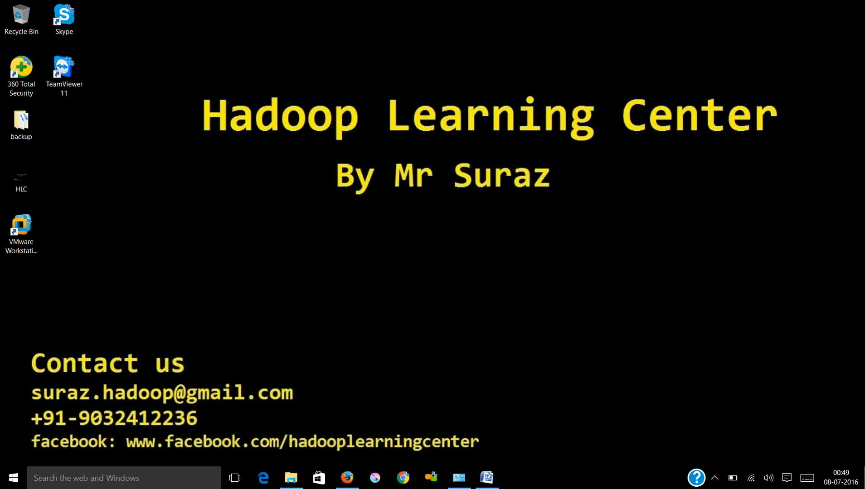
Launch VMware Workstation Pro from the desktop, close the Ubuntu16_64Bit virtual machine view, and minimize the window.
{"action": "left_click", "coordinate": [21, 229]}
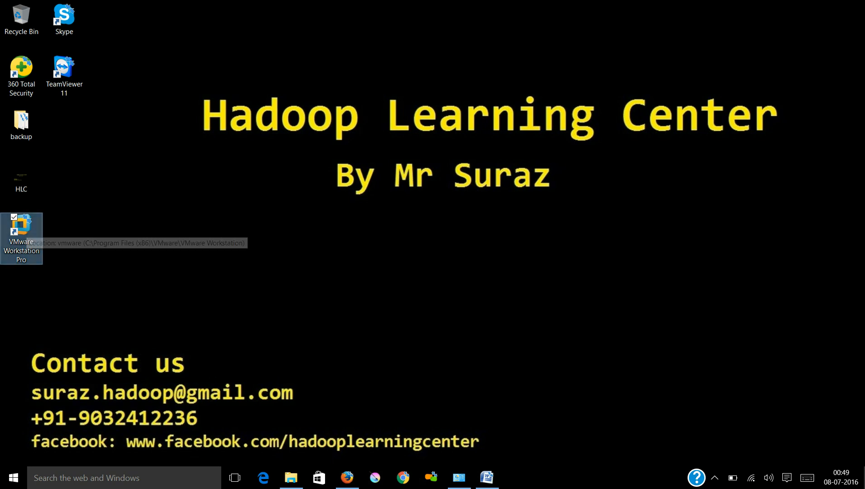
{"action": "key", "text": "Return"}
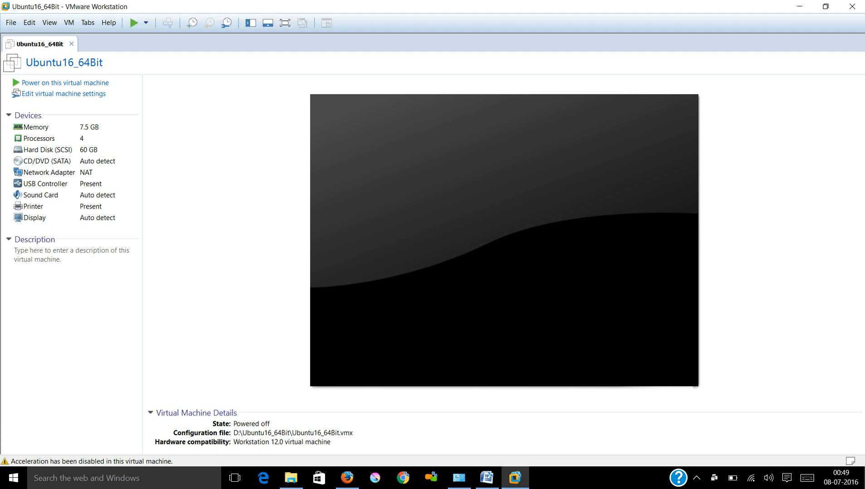
{"action": "left_click", "coordinate": [71, 43]}
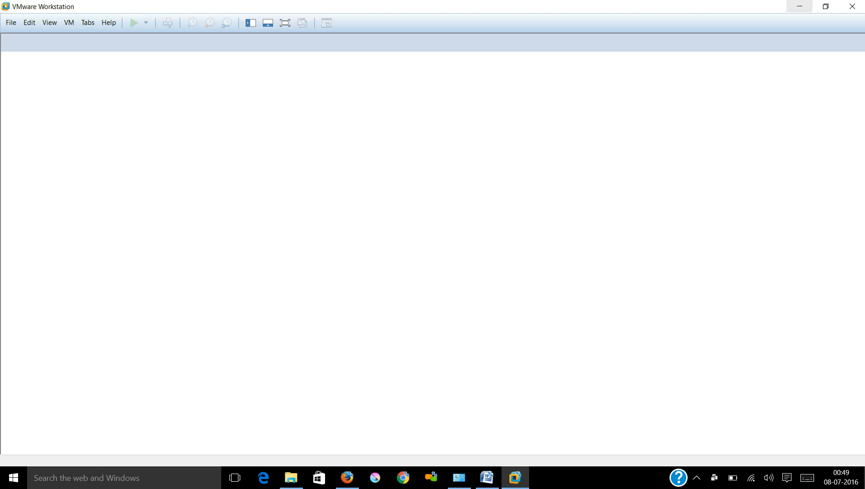
{"action": "left_click", "coordinate": [800, 6]}
Highlight "Download Ubuntu 16" in the Word notes, and search Google in Firefox for "ubuntu 16 download".
{"action": "left_click", "coordinate": [487, 478]}
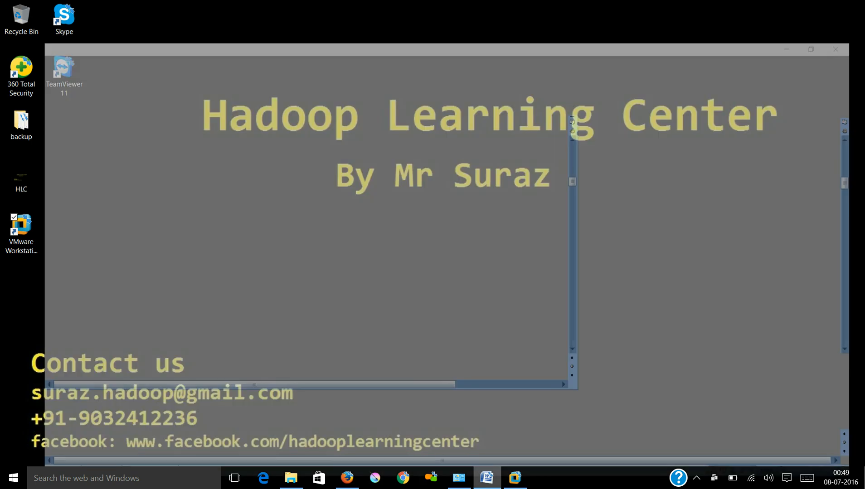
{"action": "left_click_drag", "start_coordinate": [216, 410], "coordinate": [326, 410]}
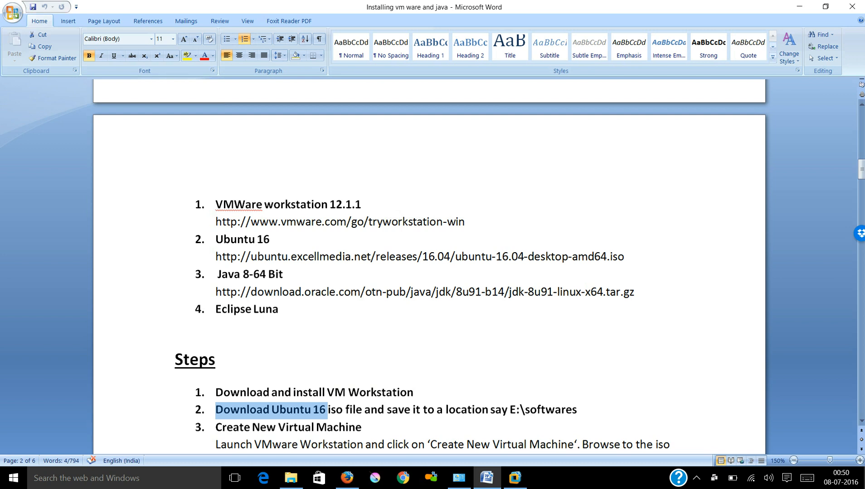
{"action": "left_click", "coordinate": [346, 478]}
{"action": "left_click", "coordinate": [290, 28]}
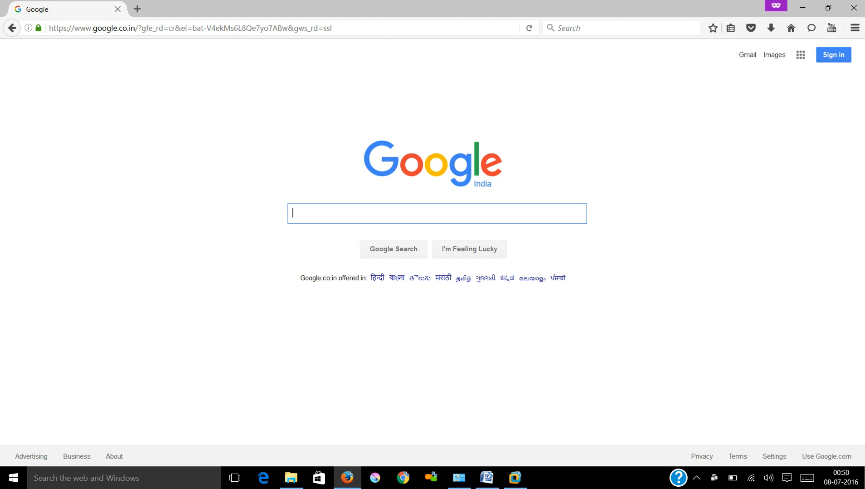
{"action": "type", "text": "ubuntu "}
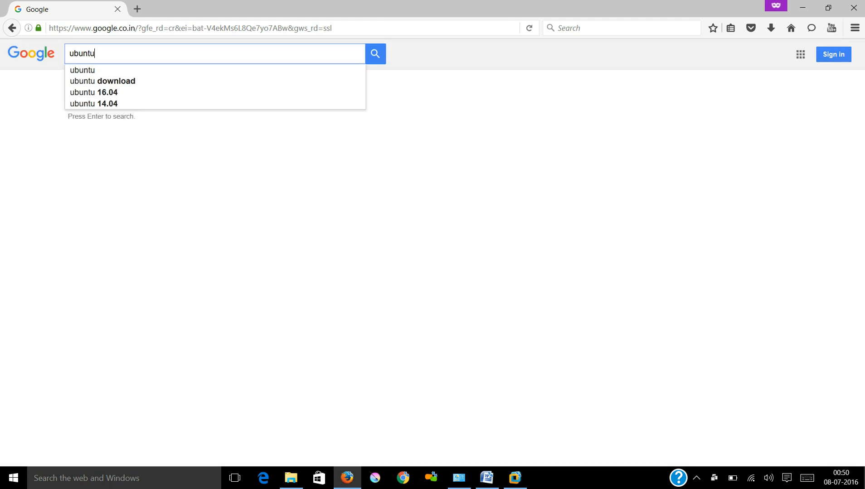
{"action": "type", "text": "16 "}
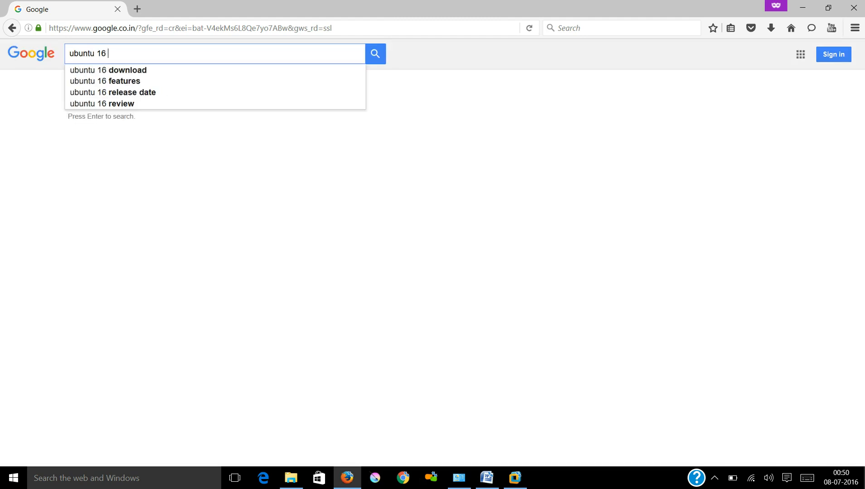
{"action": "type", "text": "download"}
{"action": "key", "text": "Return"}
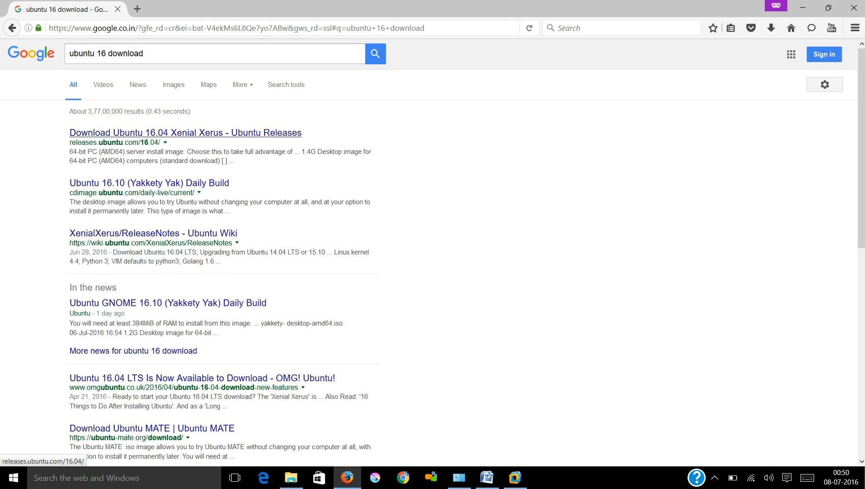
Open the Ubuntu 16.04 Xenial Xerus releases page and save the 64-bit desktop image ubuntu-16.04-desktop-amd64.iso.
{"action": "left_click", "coordinate": [186, 132]}
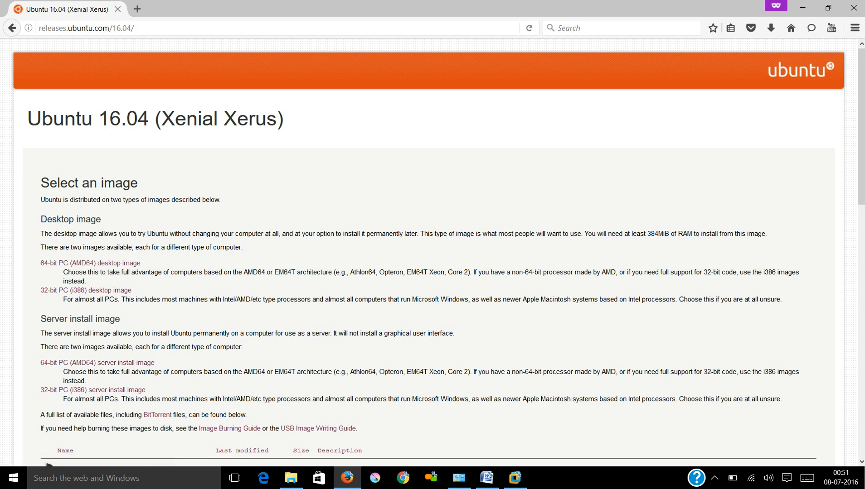
{"action": "left_click", "coordinate": [47, 465]}
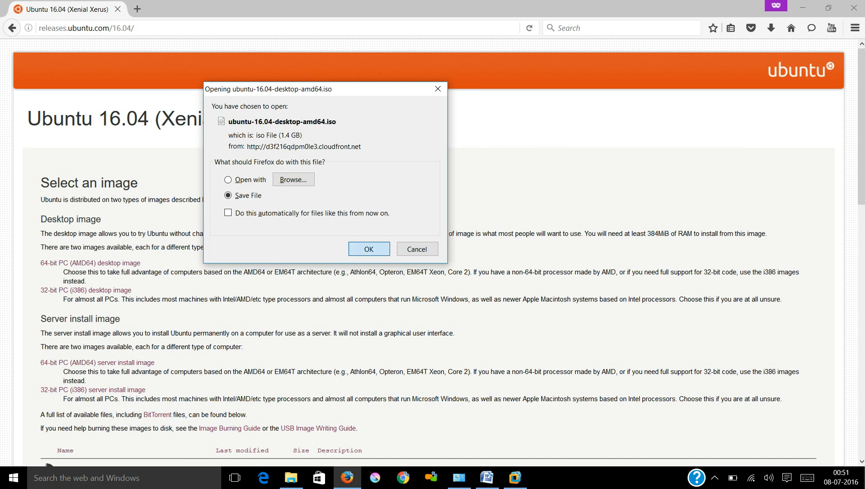
{"action": "key", "text": "Return"}
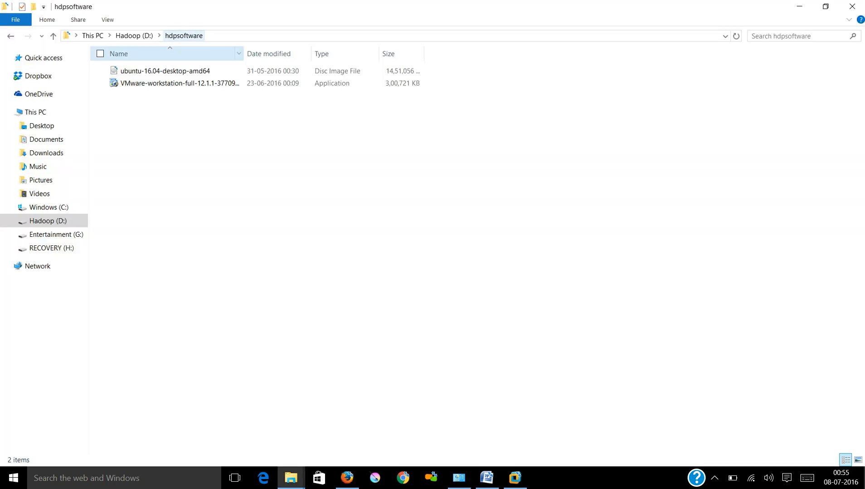
Check the Ubuntu 16.04 disc image, its folder path and the VMware installer in the hdpsoftware folder.
{"action": "left_click", "coordinate": [165, 71]}
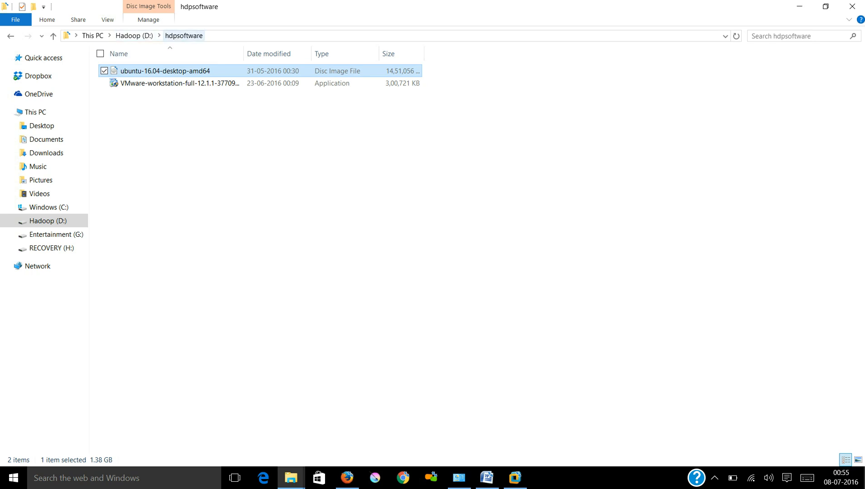
{"action": "left_click", "coordinate": [231, 36]}
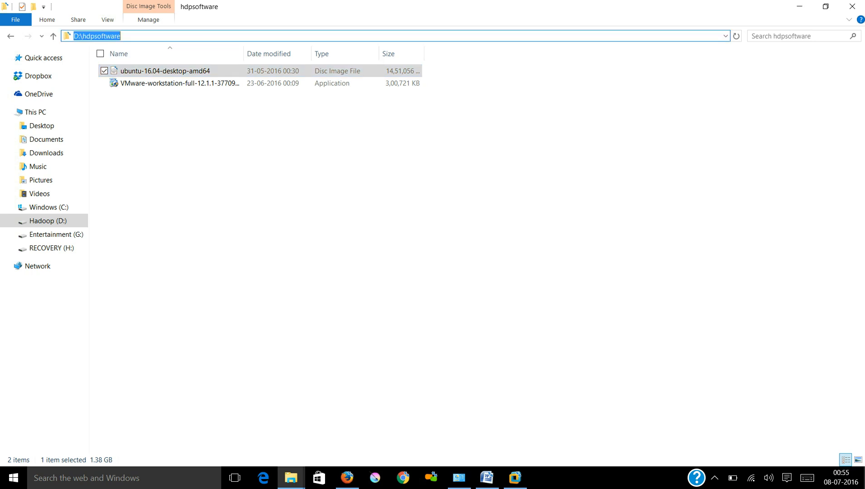
{"action": "left_click", "coordinate": [180, 83]}
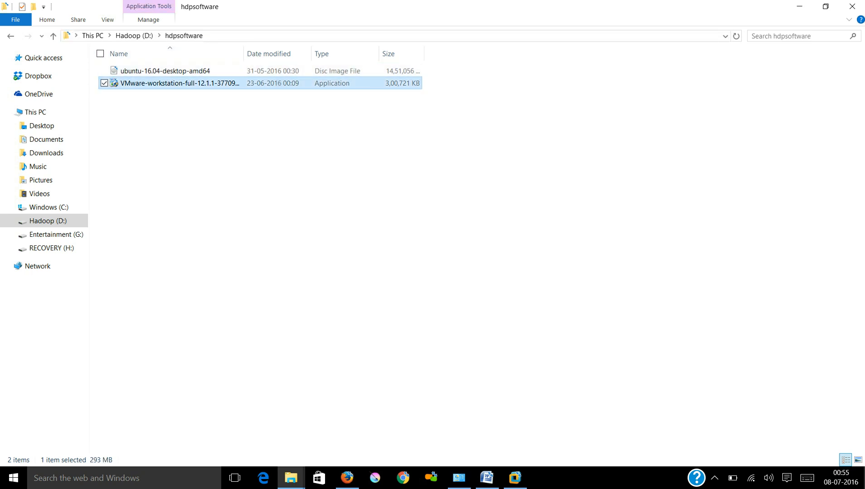
{"action": "left_click", "coordinate": [165, 71]}
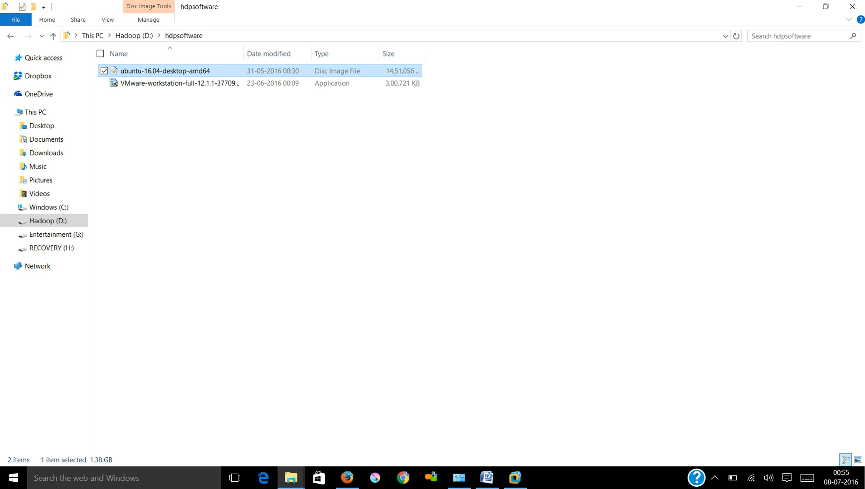
{"action": "left_click", "coordinate": [235, 172]}
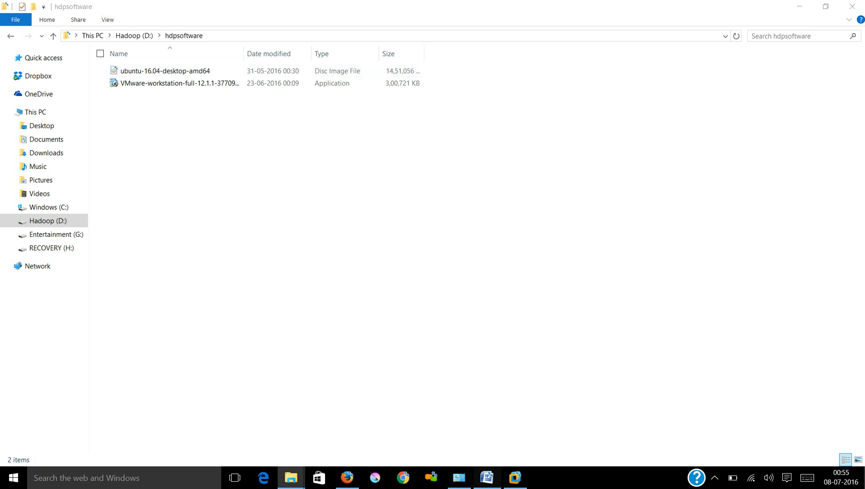
Switch to the Word notes, highlight the E:\softwares save location in the Ubuntu download step, and minimize the document.
{"action": "left_click", "coordinate": [487, 478]}
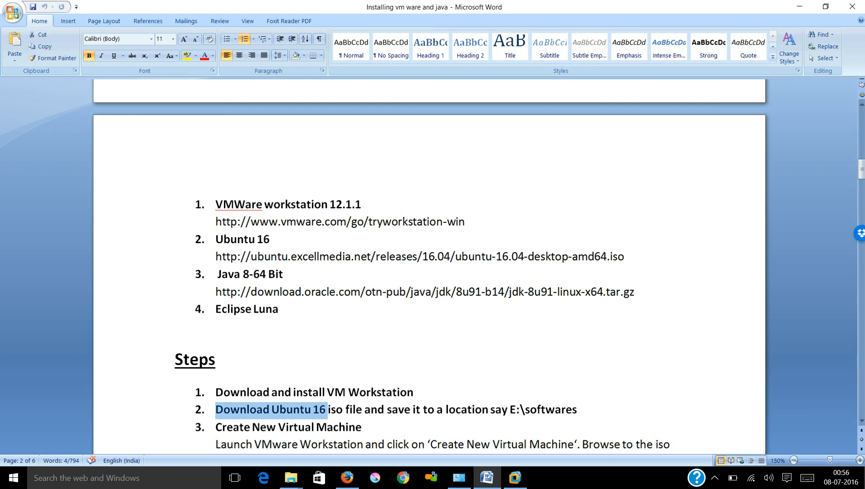
{"action": "left_click", "coordinate": [232, 410]}
{"action": "left_click_drag", "start_coordinate": [272, 410], "coordinate": [583, 410]}
{"action": "left_click", "coordinate": [510, 411]}
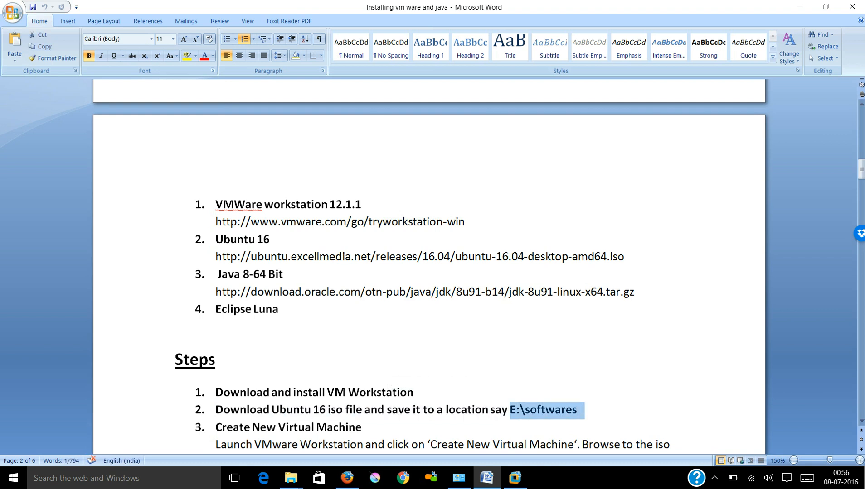
{"action": "left_click", "coordinate": [584, 410]}
{"action": "left_click", "coordinate": [486, 478]}
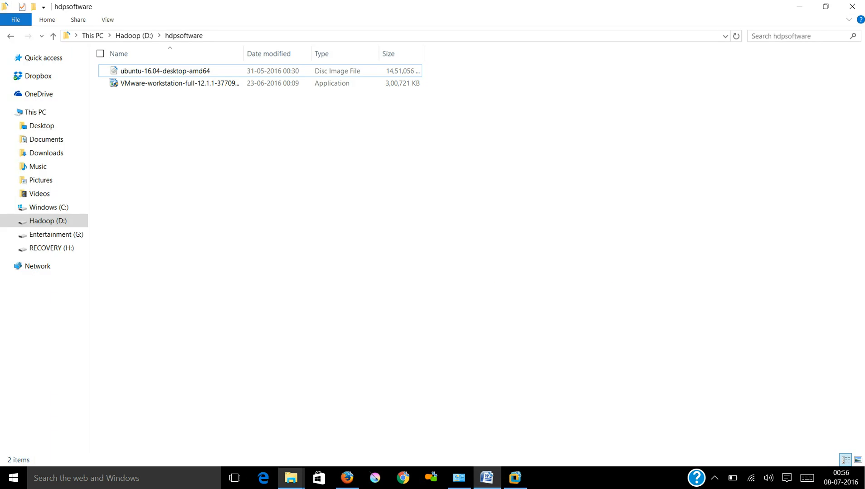
Switch to VMware Workstation and start a new virtual machine with the Typical (recommended) configuration.
{"action": "left_click", "coordinate": [514, 478]}
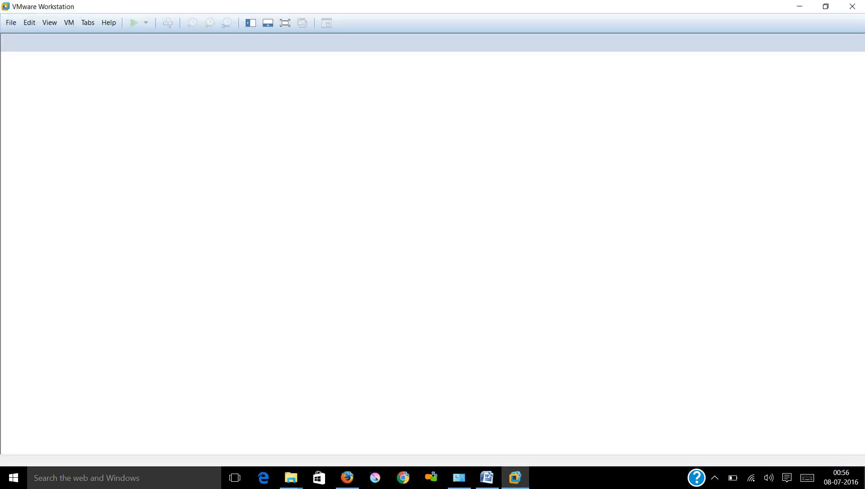
{"action": "left_click", "coordinate": [11, 22]}
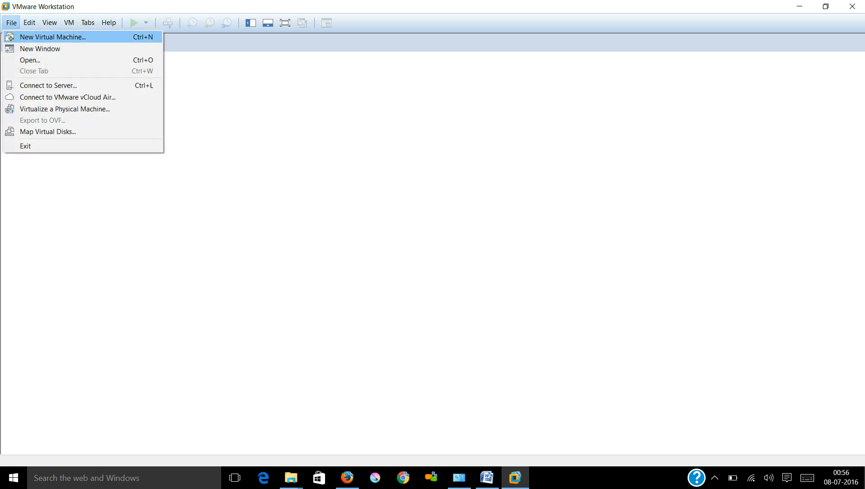
{"action": "left_click", "coordinate": [53, 37]}
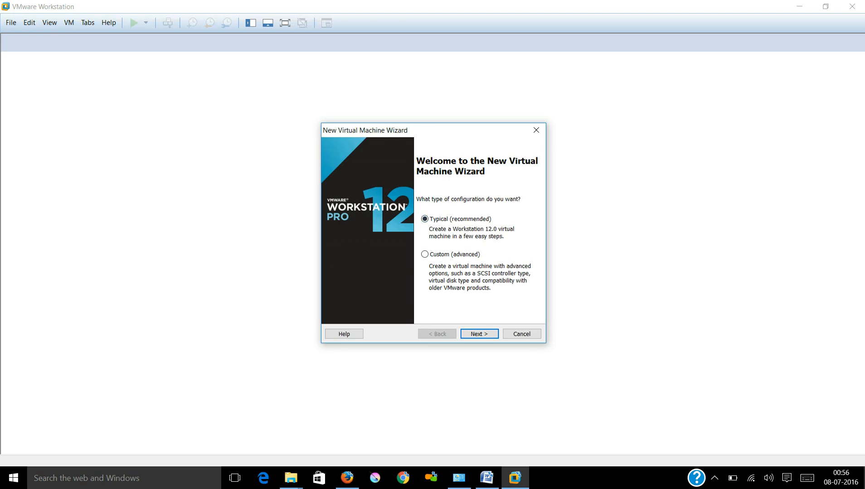
{"action": "key", "text": "Return"}
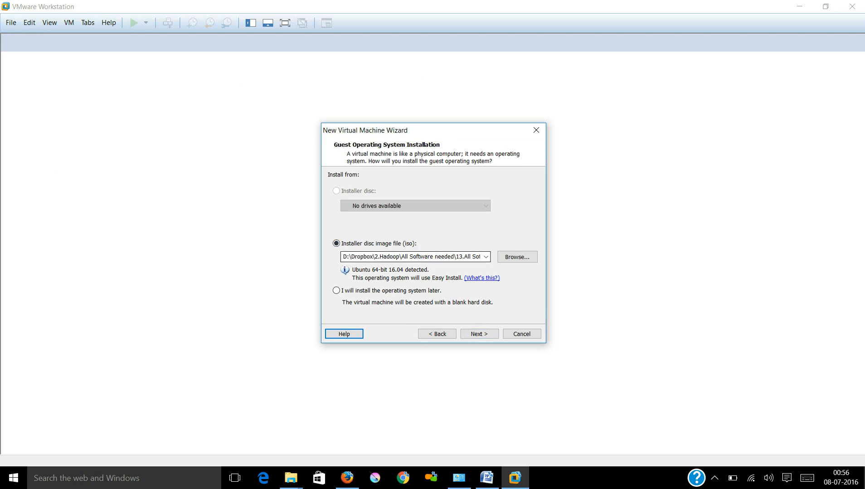
Choose ubuntu-16.04-desktop-amd64 from D:\hdpsoftware as the installer disc image and continue to the Easy Install information.
{"action": "left_click", "coordinate": [517, 257]}
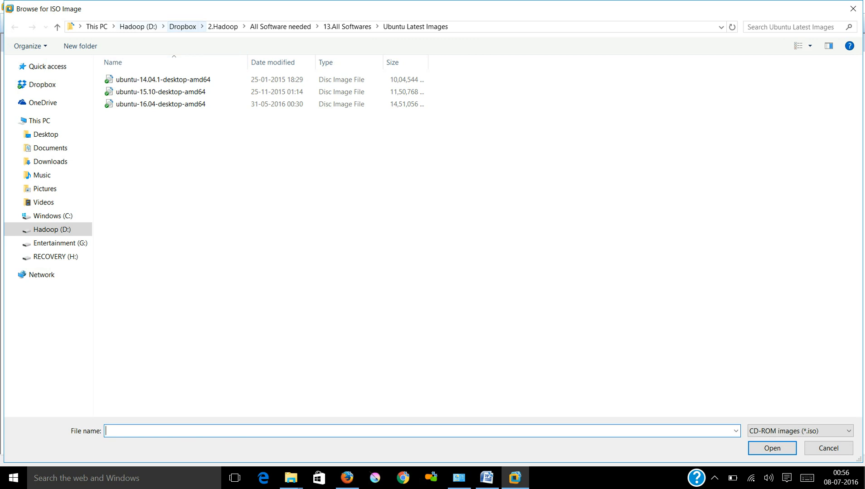
{"action": "left_click", "coordinate": [138, 27]}
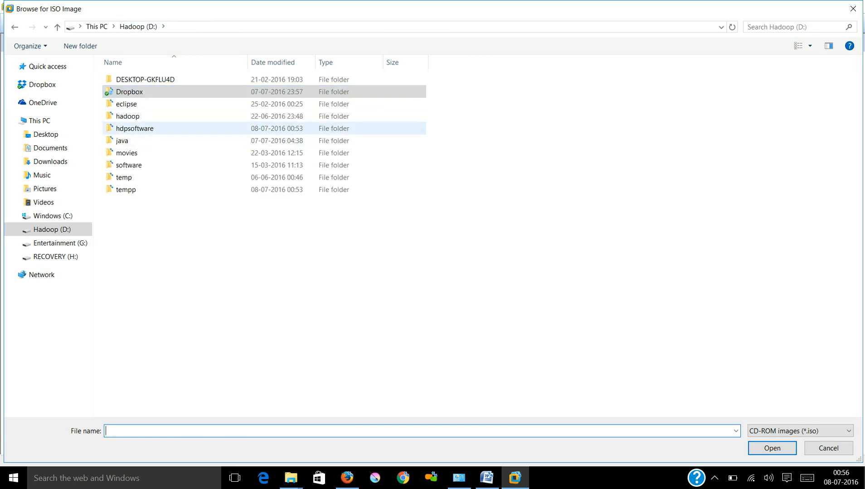
{"action": "double_click", "coordinate": [134, 128]}
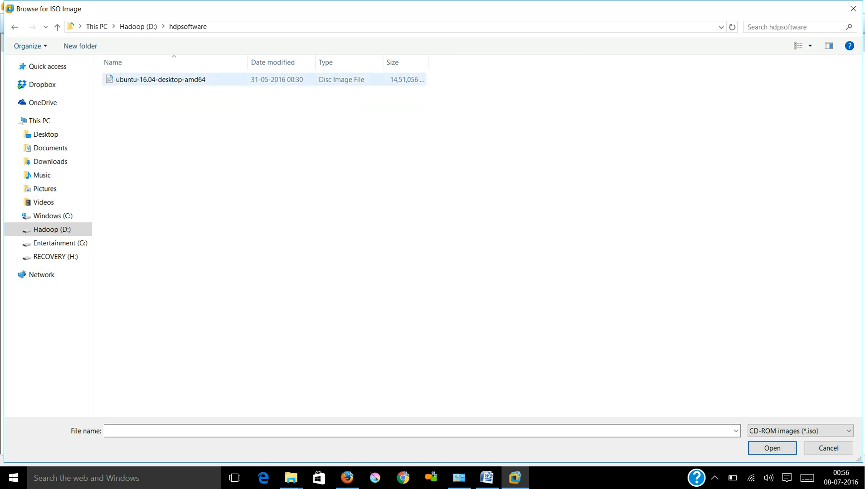
{"action": "double_click", "coordinate": [160, 79]}
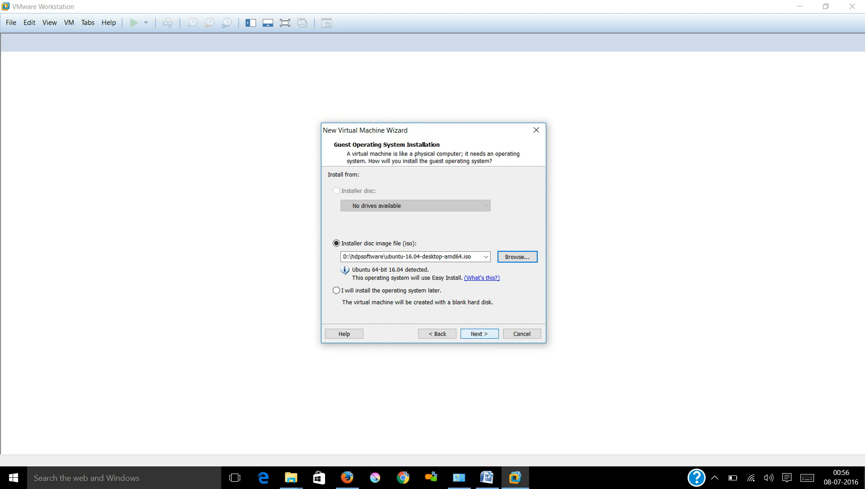
{"action": "left_click", "coordinate": [479, 334]}
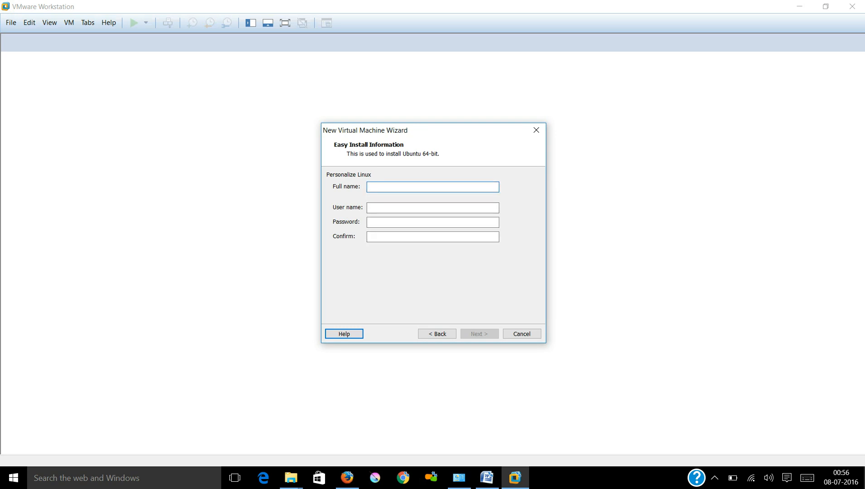
Enter Ubuntu16.04 as the full name for the Linux installation.
{"action": "type", "text": "Hadoop"}
{"action": "key", "text": "BackSpace"}
{"action": "key", "text": "BackSpace"}
{"action": "key", "text": "BackSpace"}
{"action": "key", "text": "BackSpace"}
{"action": "key", "text": "BackSpace"}
{"action": "type", "text": "Ubuntu16.04"}
Enter the Linux user name, type and confirm the account password, and continue to naming the virtual machine.
{"action": "left_click", "coordinate": [399, 208]}
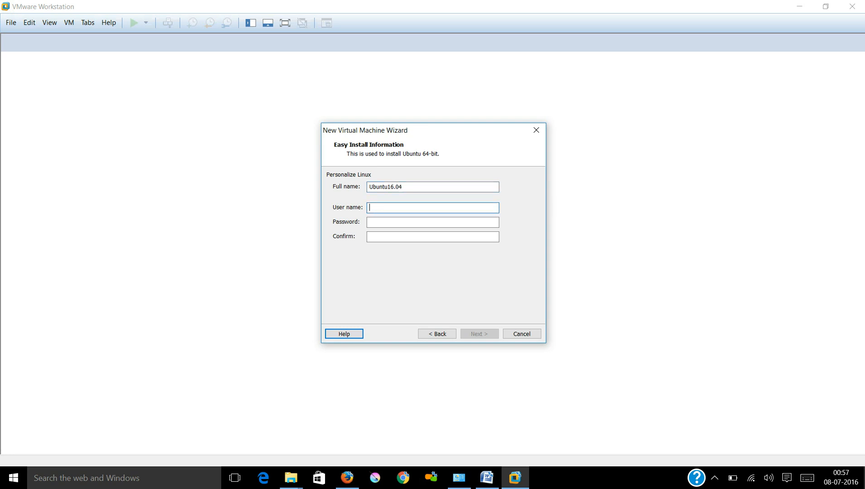
{"action": "type", "text": "suraz"}
{"action": "left_click", "coordinate": [398, 223]}
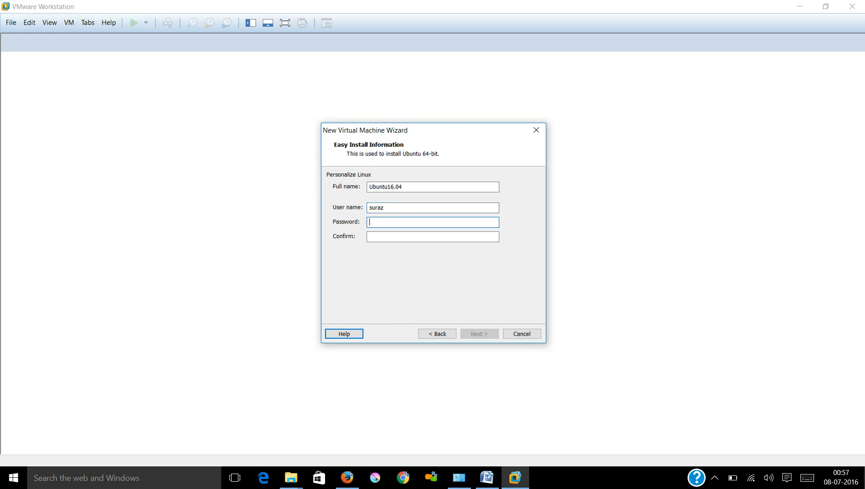
{"action": "type", "text": "******"}
{"action": "left_click", "coordinate": [399, 237]}
{"action": "type", "text": "******"}
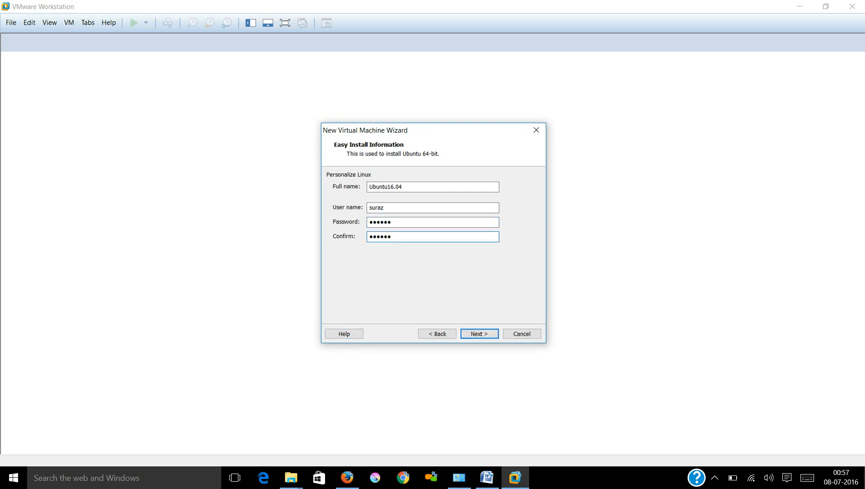
{"action": "key", "text": "Return"}
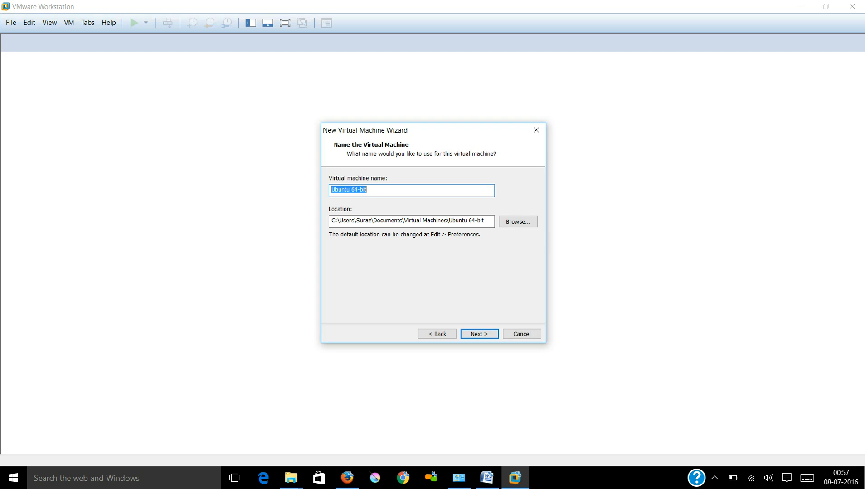
Name the virtual machine Ubuntu16.4_64-bit.
{"action": "left_click", "coordinate": [376, 190]}
{"action": "left_click", "coordinate": [351, 190]}
{"action": "key", "text": "BackSpace"}
{"action": "type", "text": "16"}
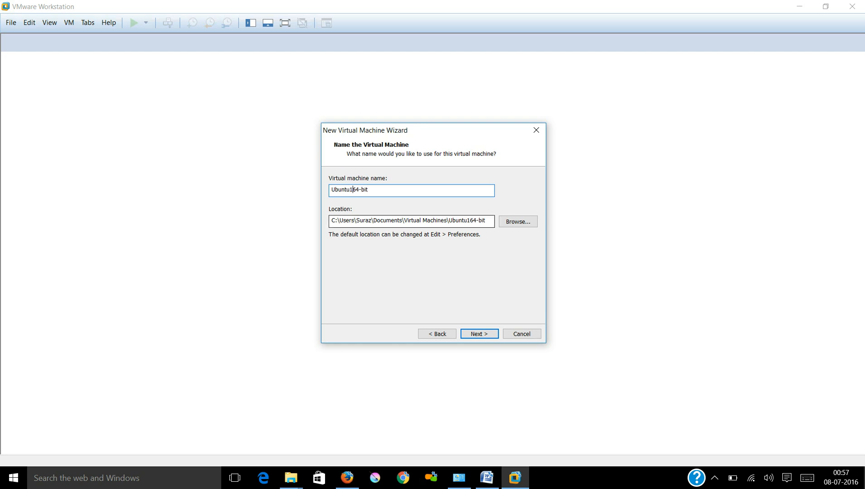
{"action": "type", "text": "_"}
{"action": "type", "text": "."}
{"action": "type", "text": "4"}
Set the virtual machine location to D:\Ubuntu16.4_64-bit and continue to the disk capacity settings.
{"action": "left_click", "coordinate": [519, 222]}
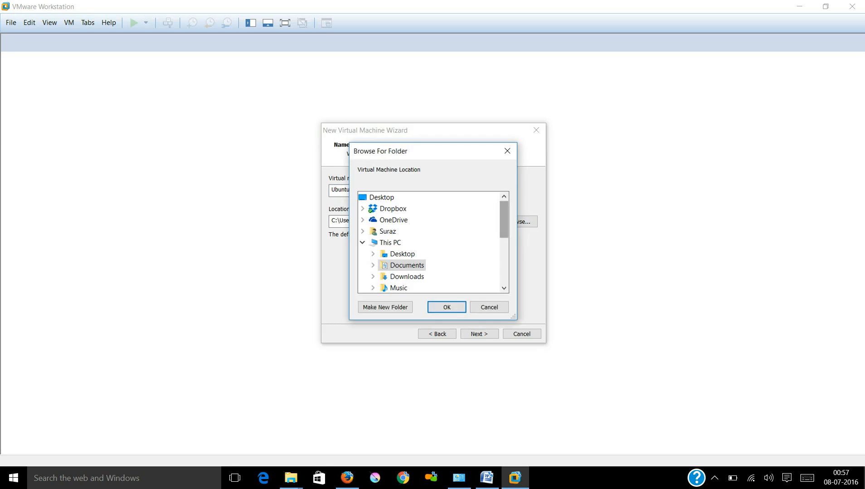
{"action": "left_click", "coordinate": [507, 151]}
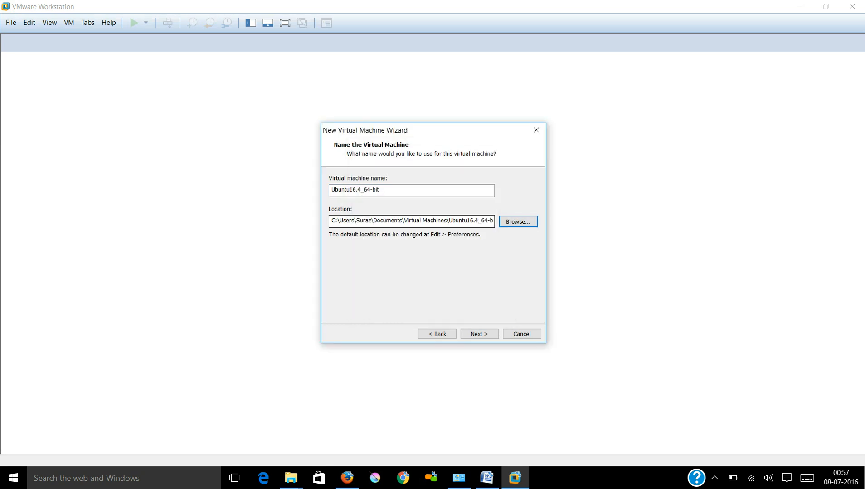
{"action": "left_click_drag", "start_coordinate": [402, 220], "coordinate": [331, 220]}
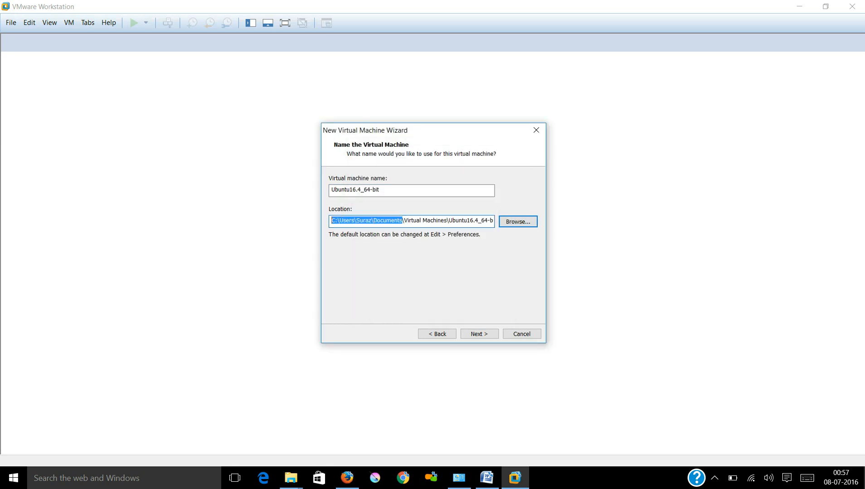
{"action": "type", "text": "D:\\"}
{"action": "key", "text": "shift+Right"}
{"action": "key", "text": "shift+Right"}
{"action": "key", "text": "shift+Right"}
{"action": "key", "text": "shift+Right"}
{"action": "key", "text": "shift+Right"}
{"action": "key", "text": "shift+Right"}
{"action": "key", "text": "shift+Right"}
{"action": "key", "text": "shift+Right"}
{"action": "key", "text": "shift+Right"}
{"action": "key", "text": "shift+Right"}
{"action": "key", "text": "shift+Right"}
{"action": "key", "text": "shift+Right"}
{"action": "key", "text": "shift+Right"}
{"action": "key", "text": "shift+Right"}
{"action": "key", "text": "shift+Right"}
{"action": "key", "text": "shift+Right"}
{"action": "key", "text": "shift+Right"}
{"action": "key", "text": "Delete"}
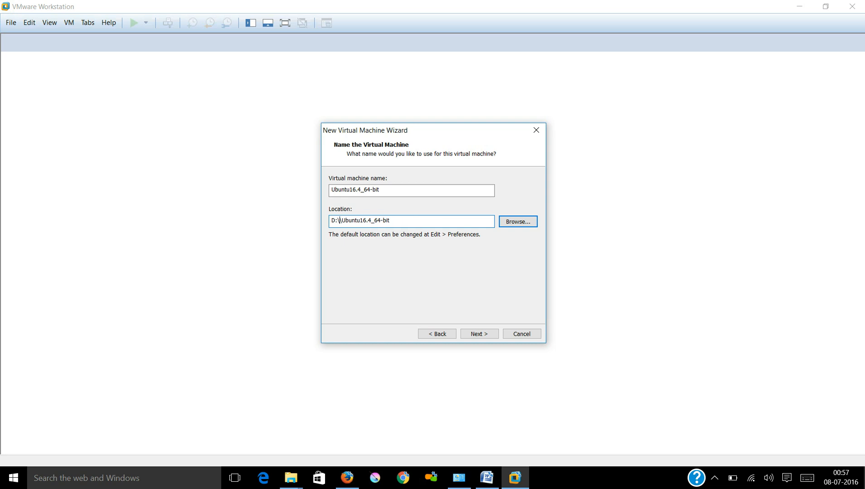
{"action": "key", "text": "BackSpace"}
{"action": "left_click", "coordinate": [479, 334]}
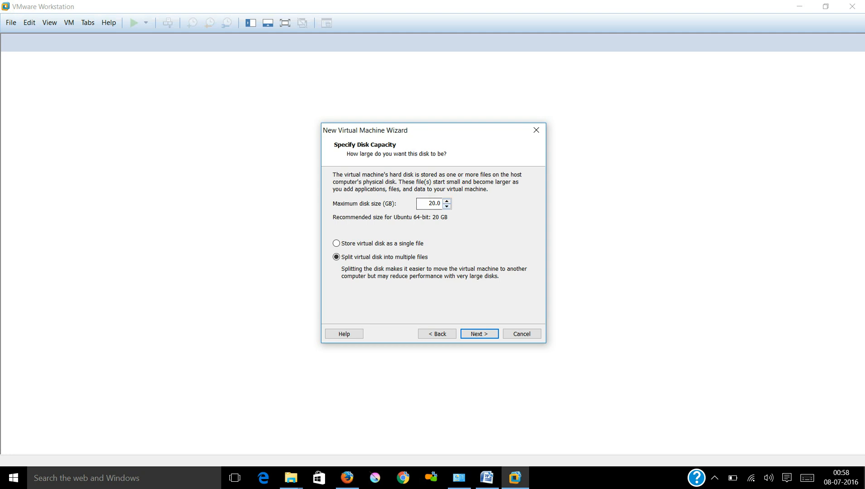
Set the maximum disk size to 60 GB, split into multiple files, and continue to the settings summary.
{"action": "left_click_drag", "start_coordinate": [428, 204], "coordinate": [436, 204]}
{"action": "type", "text": "60"}
{"action": "left_click", "coordinate": [479, 334]}
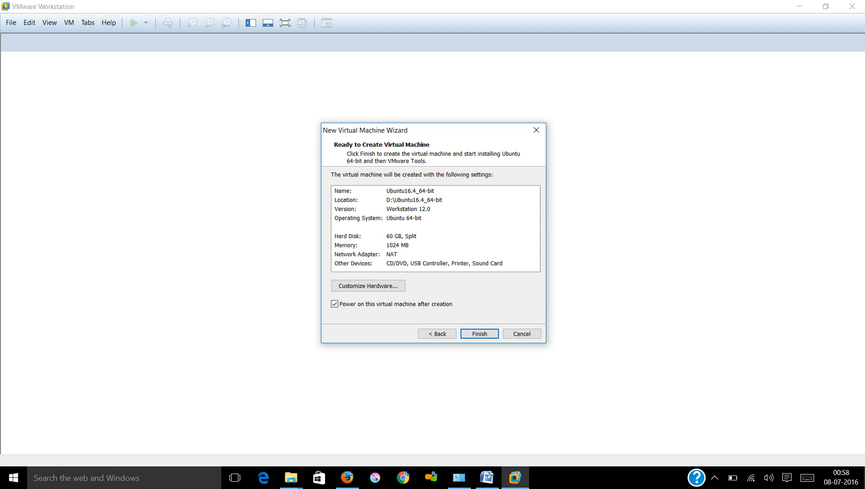
Customize the virtual machine's hardware by raising its memory to about 7 GB (7132 MB).
{"action": "left_click", "coordinate": [368, 286]}
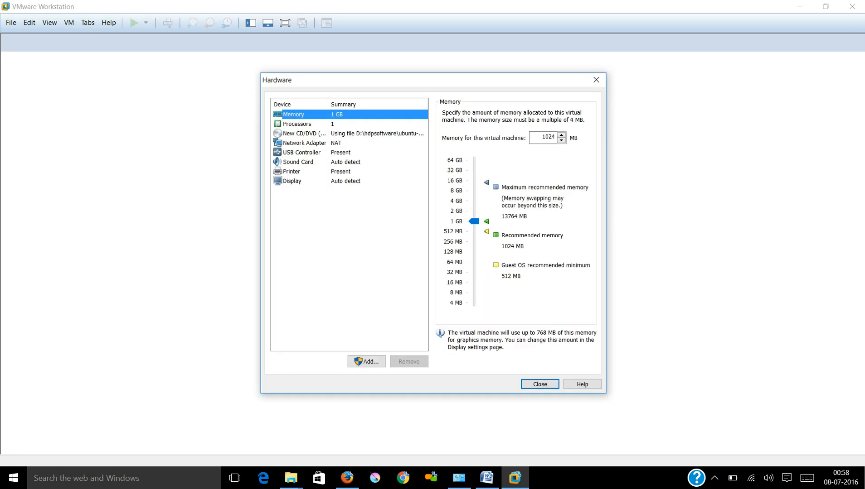
{"action": "left_click_drag", "start_coordinate": [474, 221], "coordinate": [474, 201]}
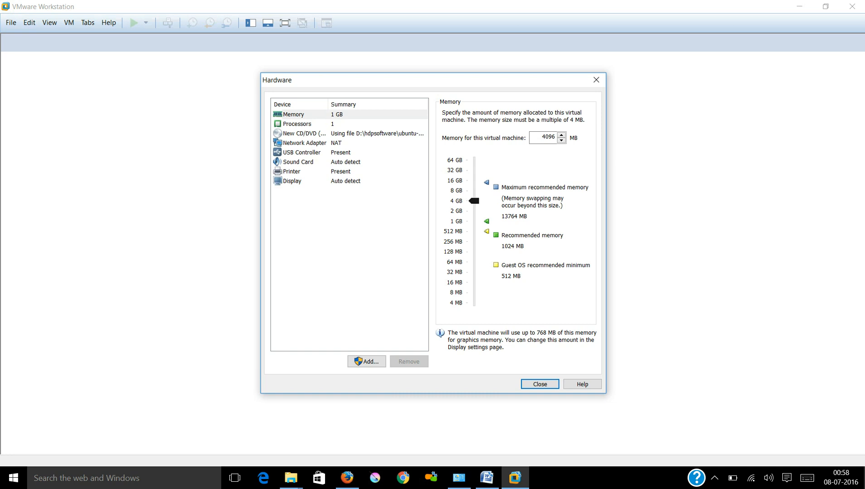
{"action": "left_click_drag", "start_coordinate": [474, 201], "coordinate": [473, 192]}
Set the virtual machine to 2 processors with 2 cores each, and finish creating it with power-on enabled.
{"action": "left_click", "coordinate": [297, 124]}
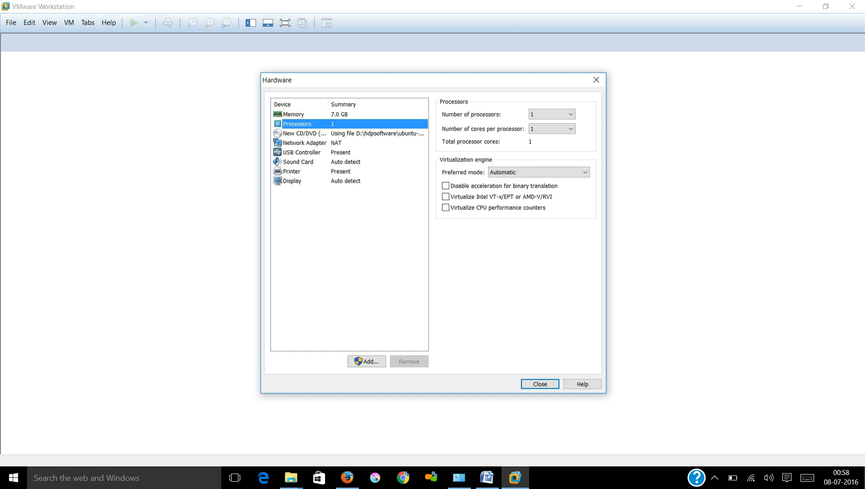
{"action": "left_click", "coordinate": [551, 114]}
{"action": "left_click", "coordinate": [552, 131]}
{"action": "left_click", "coordinate": [551, 129]}
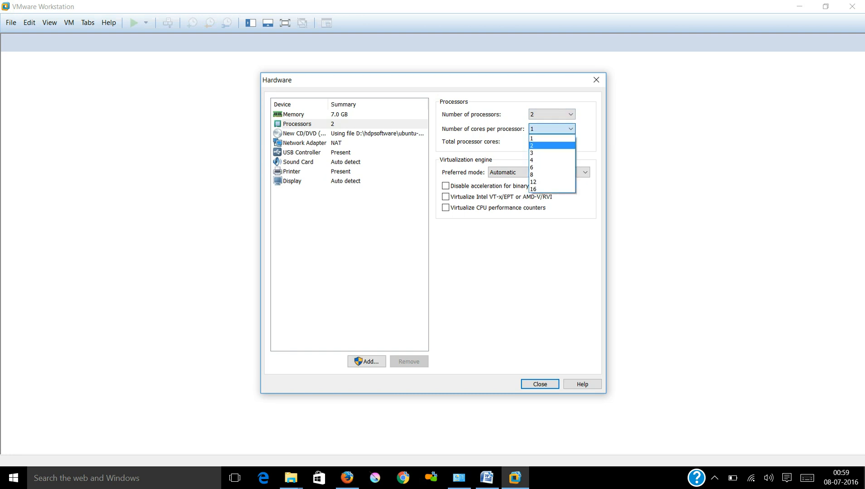
{"action": "left_click", "coordinate": [551, 145]}
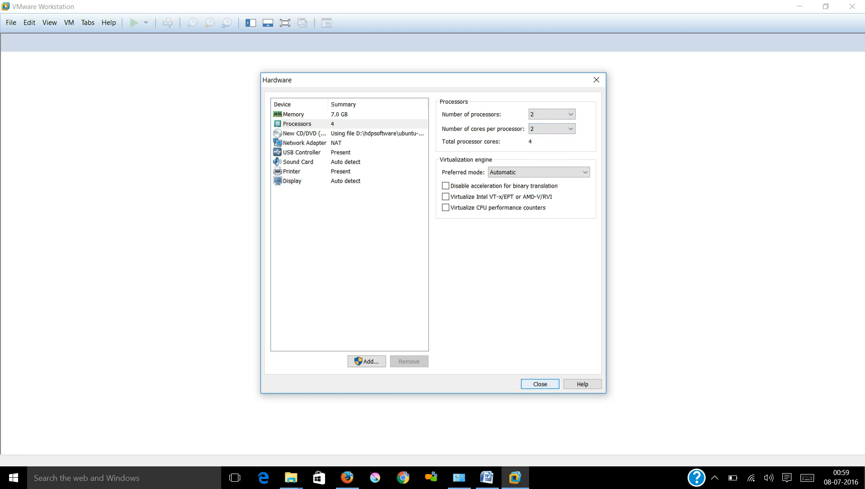
{"action": "left_click", "coordinate": [539, 385]}
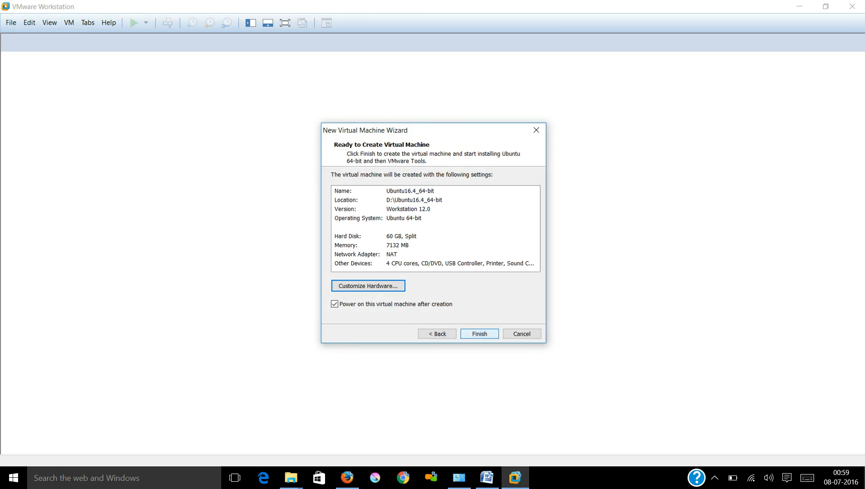
{"action": "left_click", "coordinate": [479, 335]}
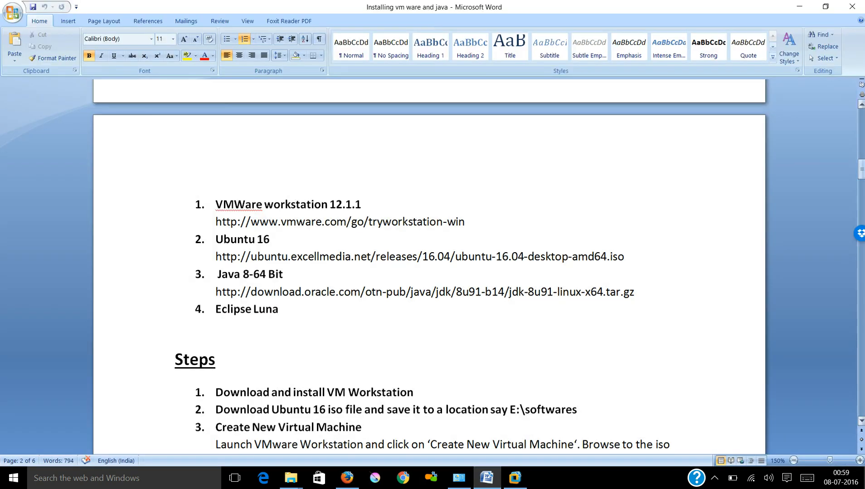
In the Word installation notes, examine the disabled Intel VT-x error for 64-bit guests and its BIOS solution.
{"action": "scroll", "coordinate": [431, 272], "scroll_direction": "down", "scroll_amount": 6}
{"action": "scroll", "coordinate": [430, 268], "scroll_direction": "down", "scroll_amount": 12}
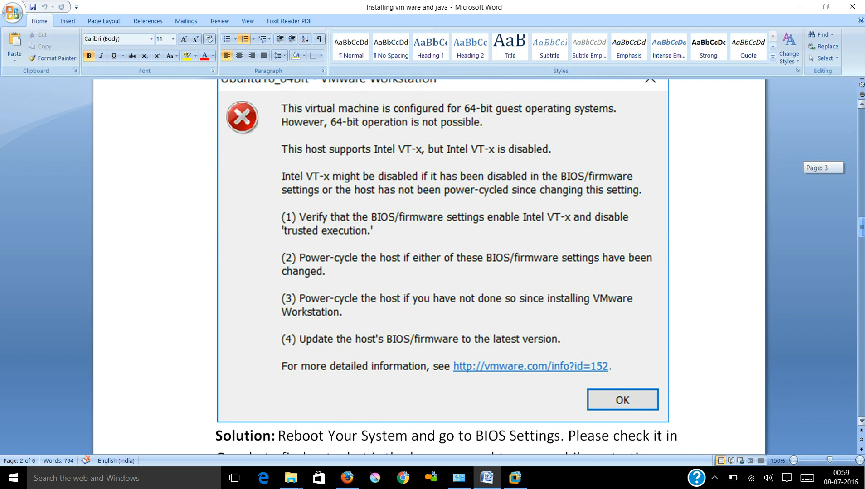
{"action": "scroll", "coordinate": [539, 268], "scroll_direction": "up", "scroll_amount": 1}
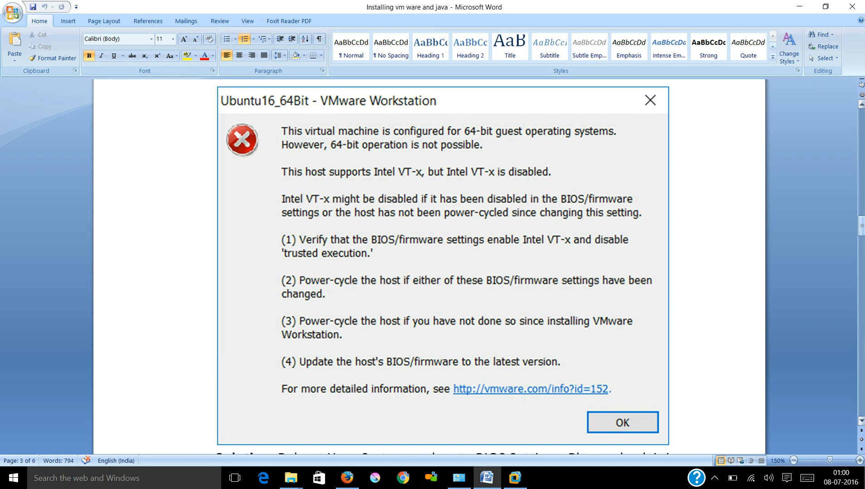
{"action": "scroll", "coordinate": [431, 267], "scroll_direction": "down", "scroll_amount": 10}
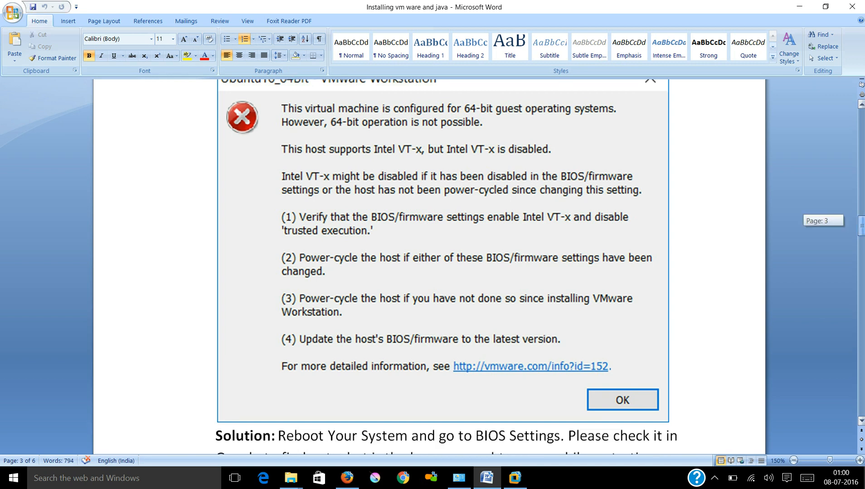
{"action": "scroll", "coordinate": [431, 267], "scroll_direction": "down", "scroll_amount": 1}
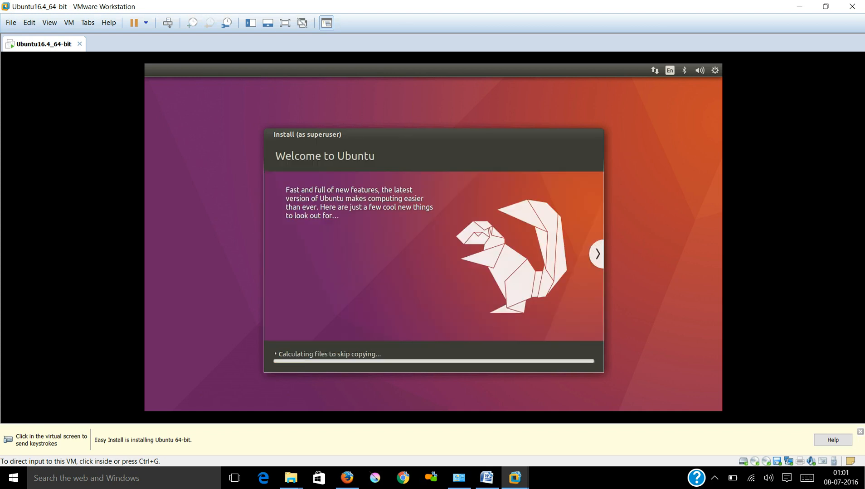
{"action": "key", "text": "alt+Tab"}
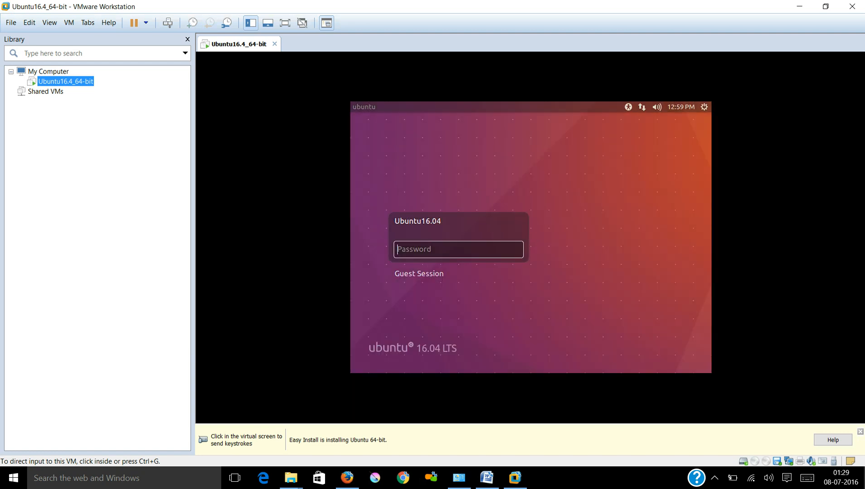
Log in to Ubuntu with the account password and switch the virtual machine to full screen.
{"action": "left_click", "coordinate": [530, 237]}
{"action": "type", "text": "••••••"}
{"action": "key", "text": "Return"}
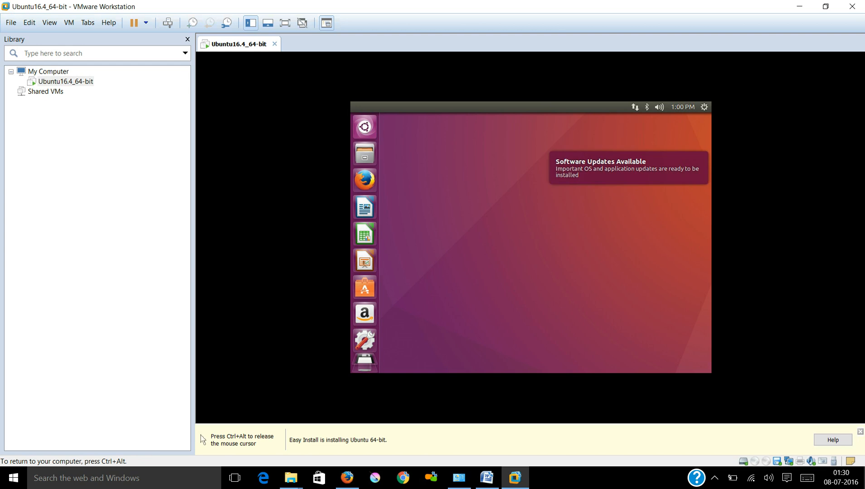
{"action": "key", "text": "ctrl+alt"}
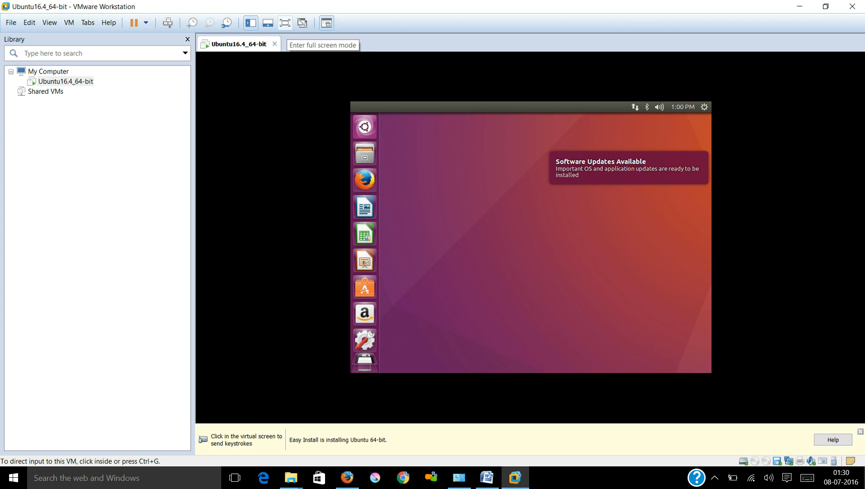
{"action": "left_click", "coordinate": [284, 23]}
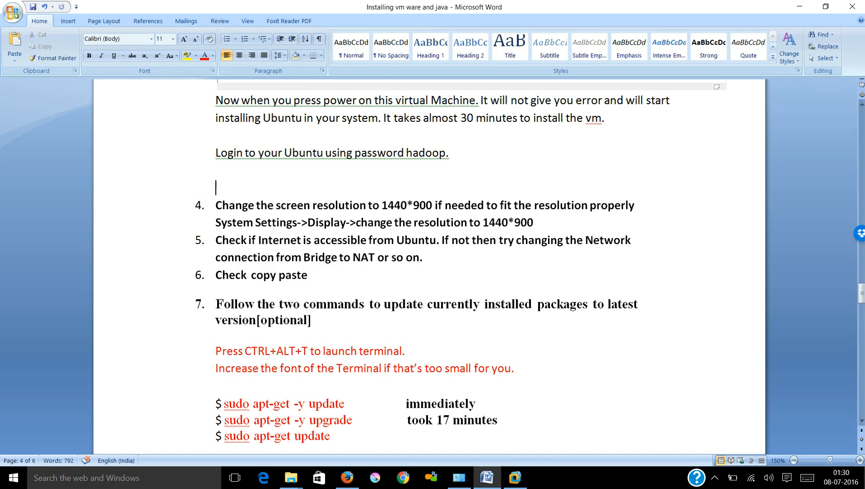
Following the resolution instruction in the Word notes, set Ubuntu's display resolution to 1440 x 900 (16:10) and keep the configuration.
{"action": "left_click_drag", "start_coordinate": [216, 223], "coordinate": [535, 223]}
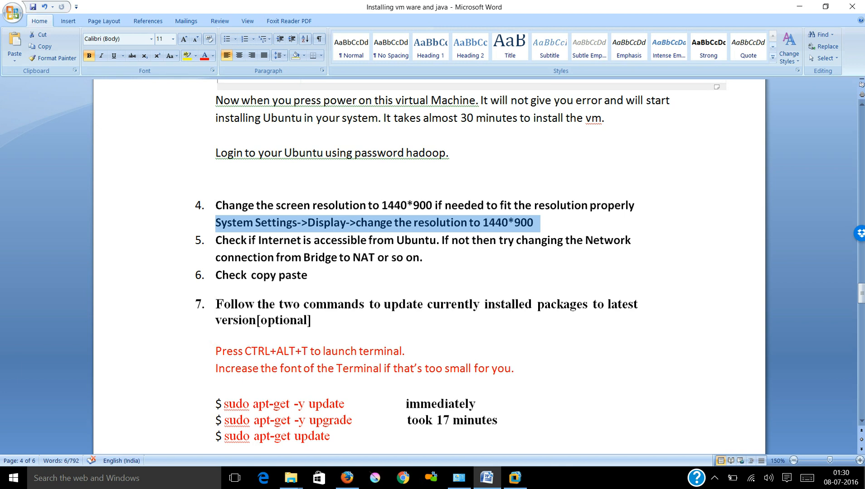
{"action": "left_click", "coordinate": [459, 478]}
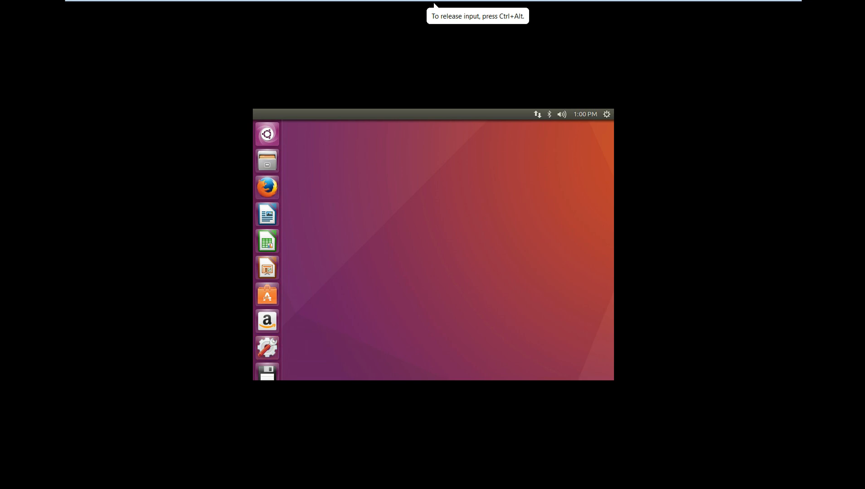
{"action": "left_click", "coordinate": [267, 348]}
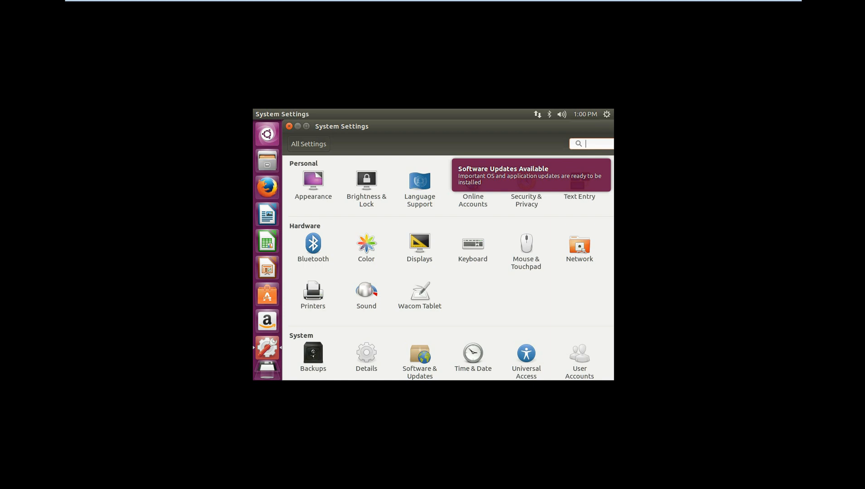
{"action": "left_click", "coordinate": [419, 247]}
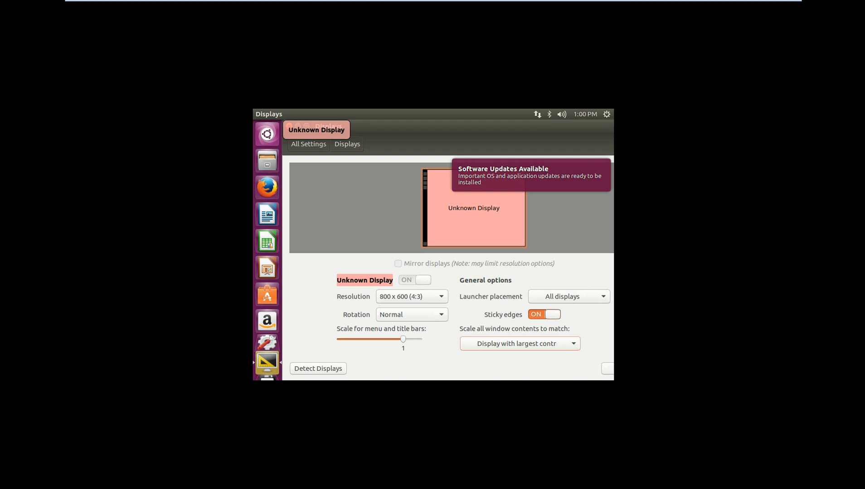
{"action": "left_click", "coordinate": [411, 297]}
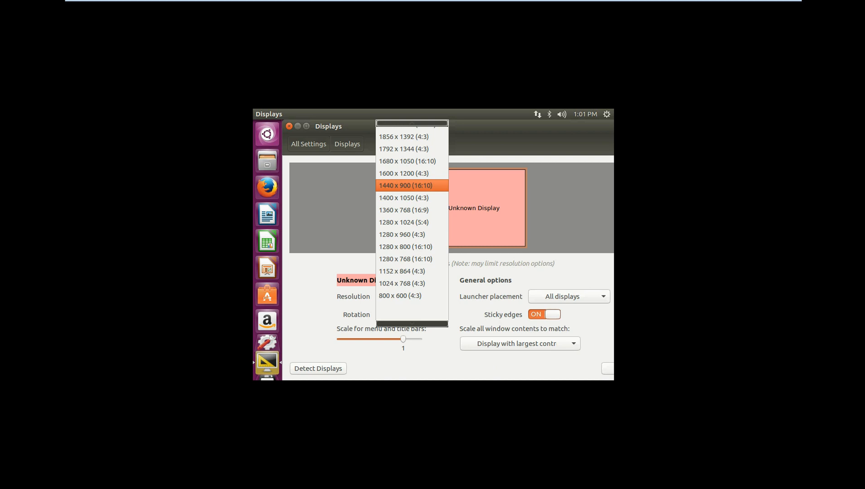
{"action": "left_click", "coordinate": [412, 186]}
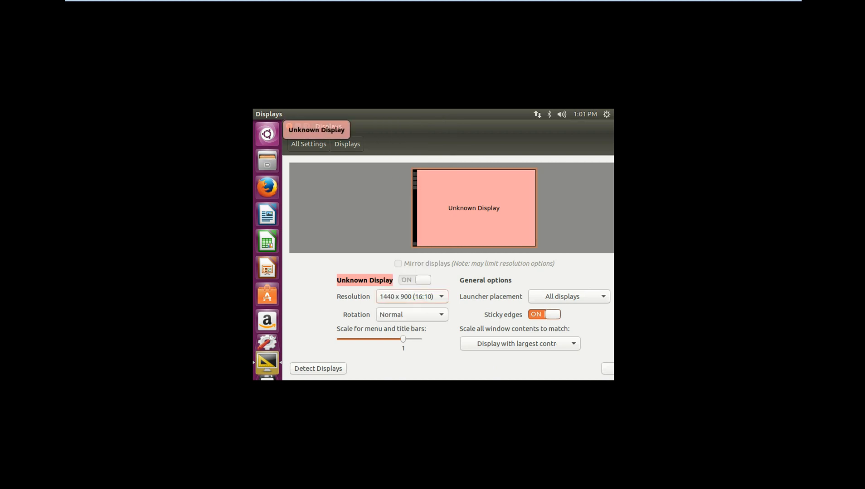
{"action": "left_click", "coordinate": [607, 369]}
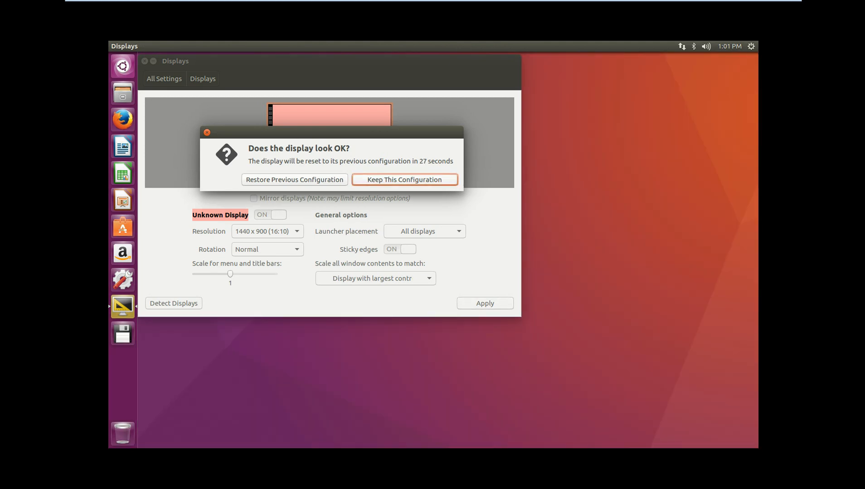
{"action": "left_click", "coordinate": [404, 180]}
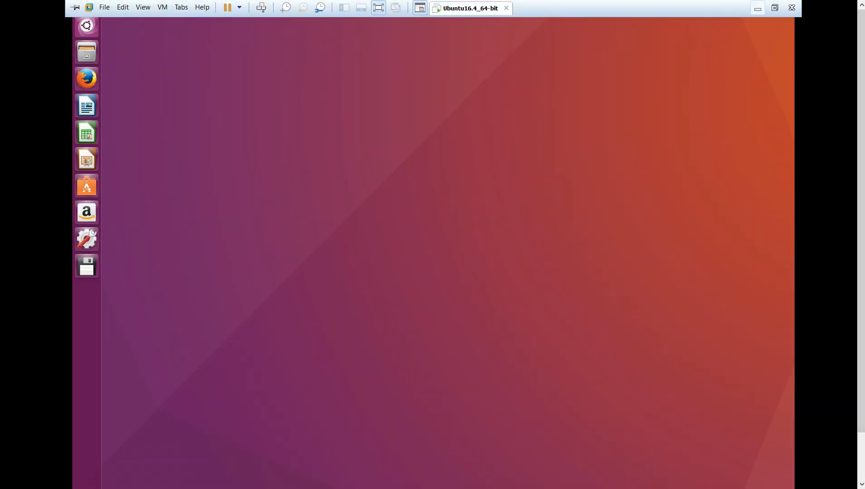
Following the internet check in the Word notes, open google.com in Firefox inside the Ubuntu virtual machine.
{"action": "left_click", "coordinate": [758, 7]}
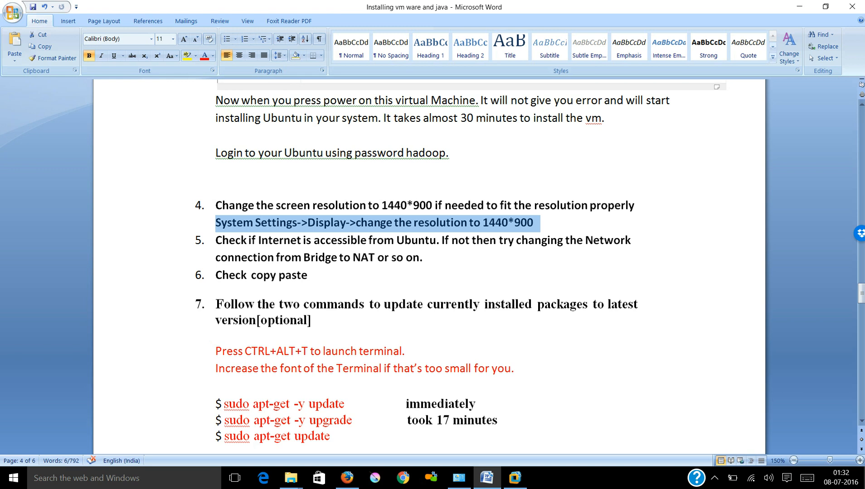
{"action": "left_click_drag", "start_coordinate": [215, 240], "coordinate": [436, 241]}
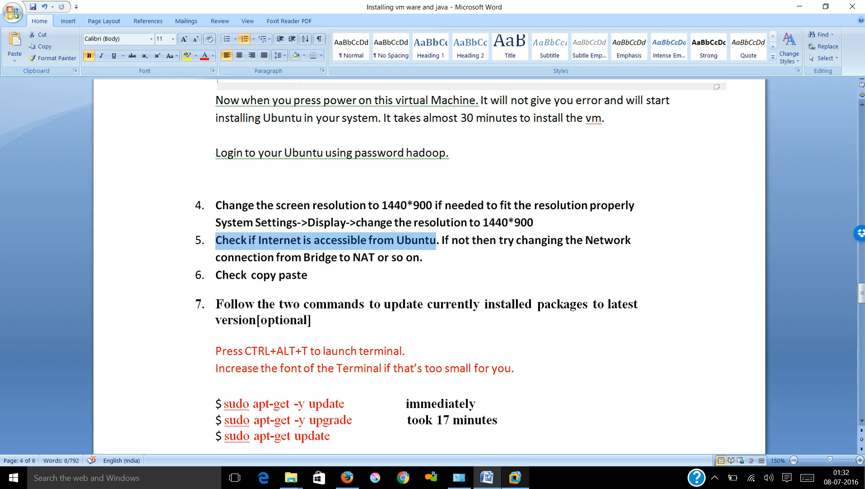
{"action": "left_click", "coordinate": [515, 478]}
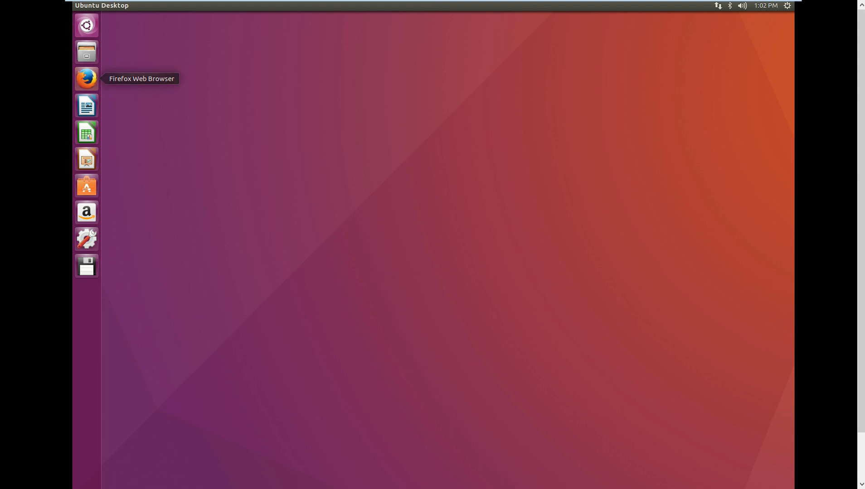
{"action": "left_click", "coordinate": [86, 79]}
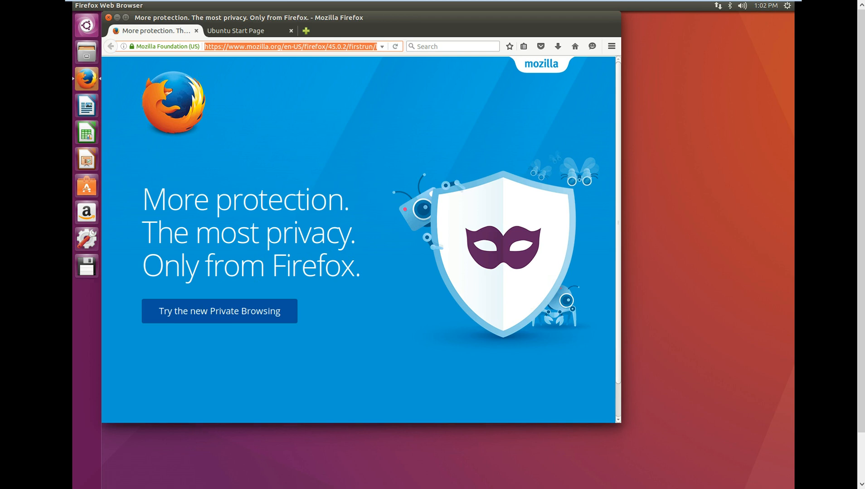
{"action": "type", "text": "google.com"}
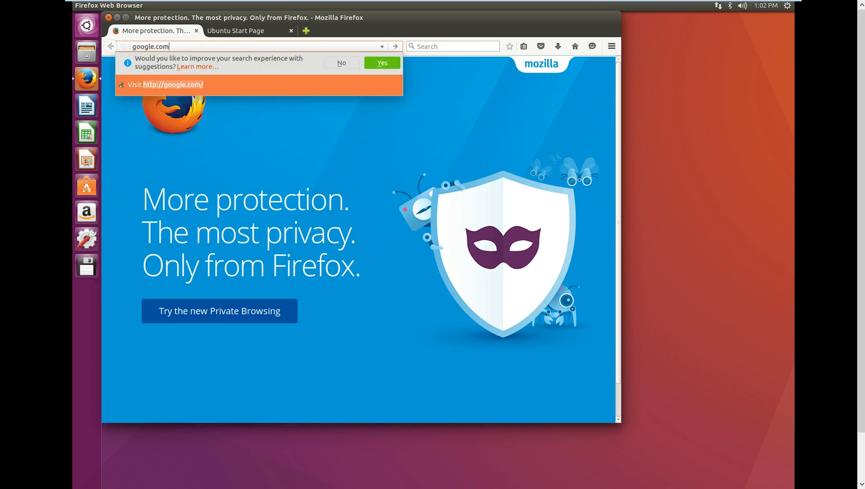
{"action": "key", "text": "Return"}
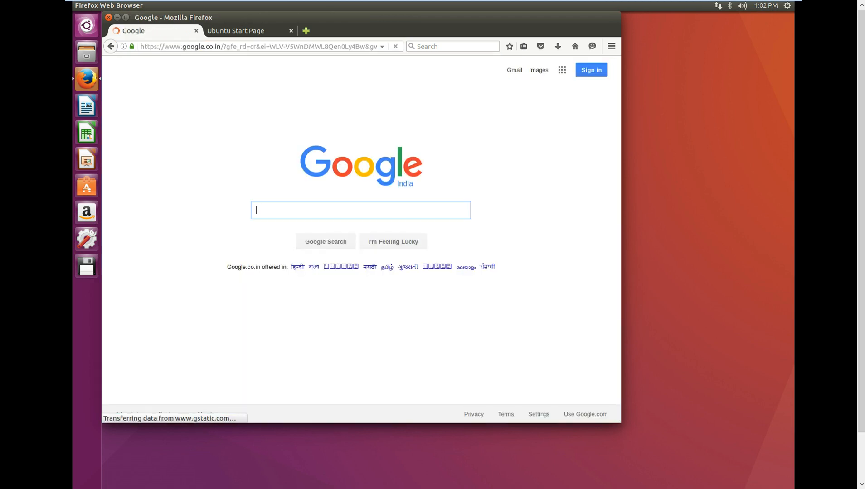
Close Firefox with both of its tabs and return the Ubuntu virtual machine from full screen to windowed view.
{"action": "left_click", "coordinate": [109, 17]}
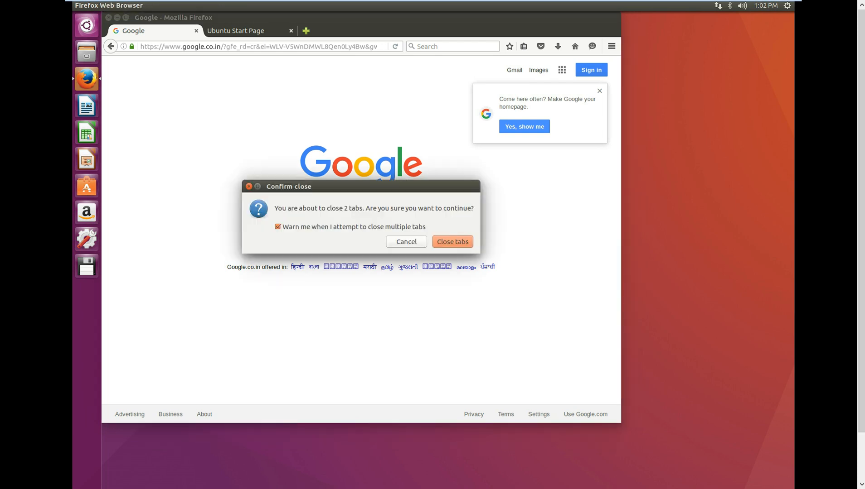
{"action": "key", "text": "Return"}
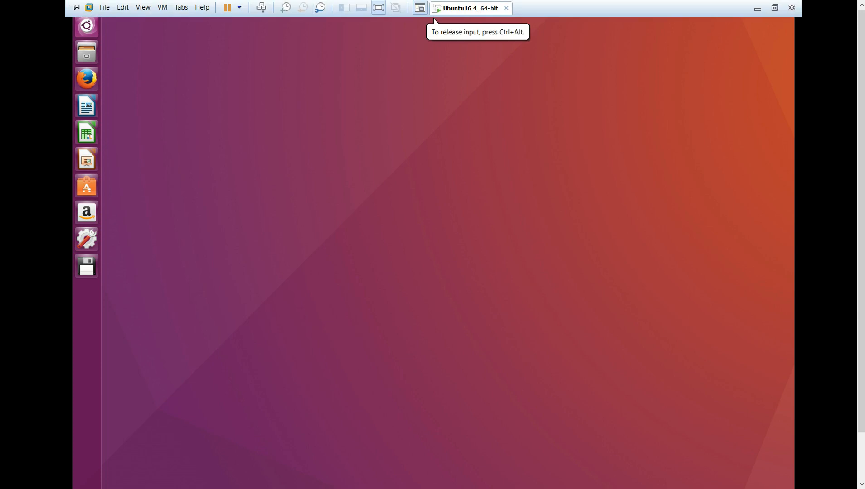
{"action": "key", "text": "ctrl+alt+Return"}
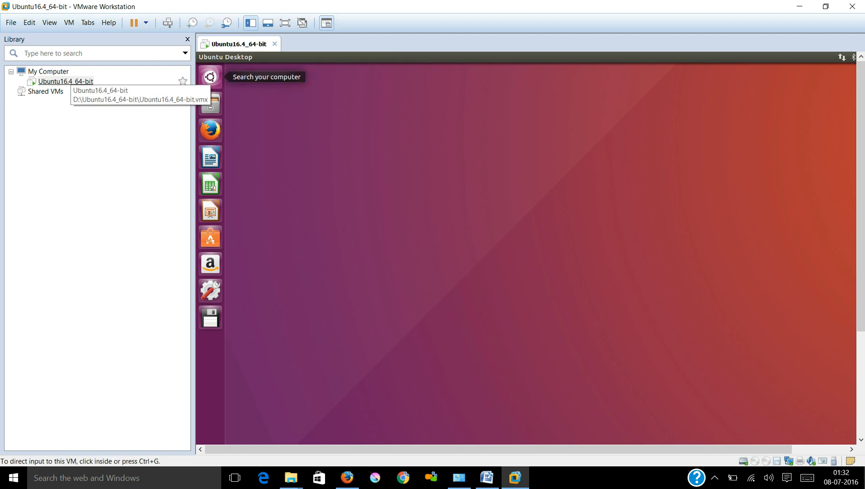
{"action": "key", "text": "ctrl+g"}
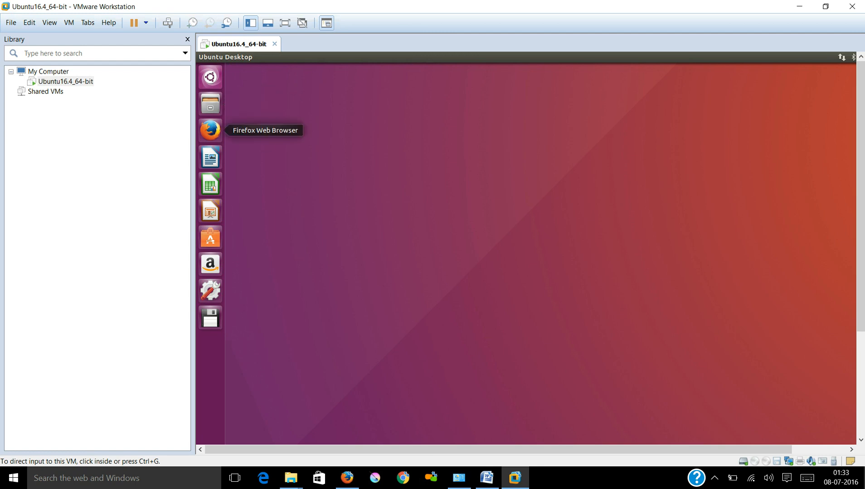
{"action": "key", "text": "ctrl+alt"}
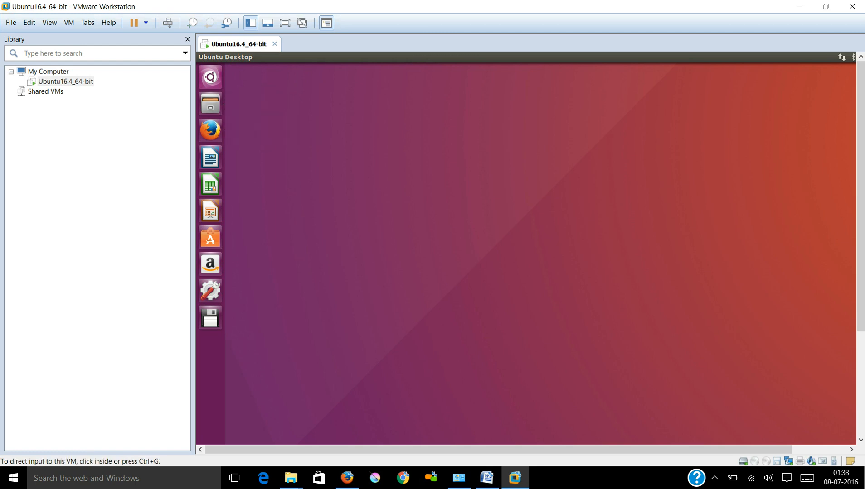
Following the copy-paste check in the Word notes, try to copy the HLC image from the Windows desktop into the Ubuntu virtual machine.
{"action": "left_click", "coordinate": [487, 478]}
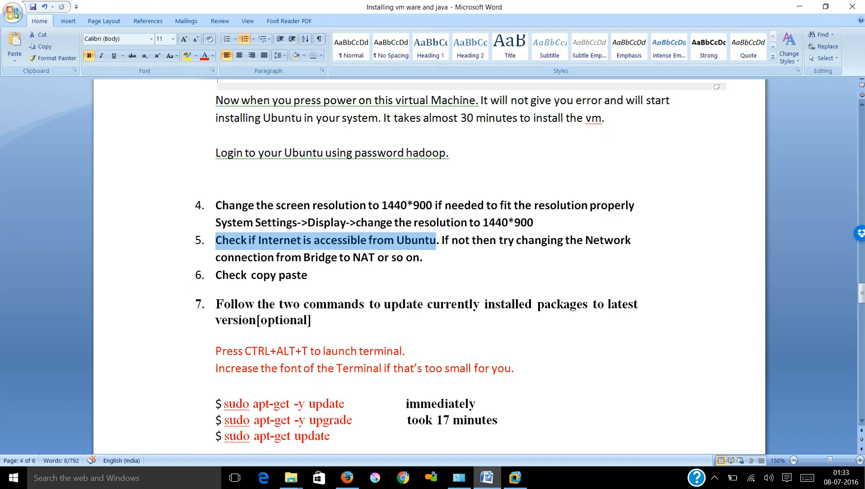
{"action": "left_click", "coordinate": [309, 275]}
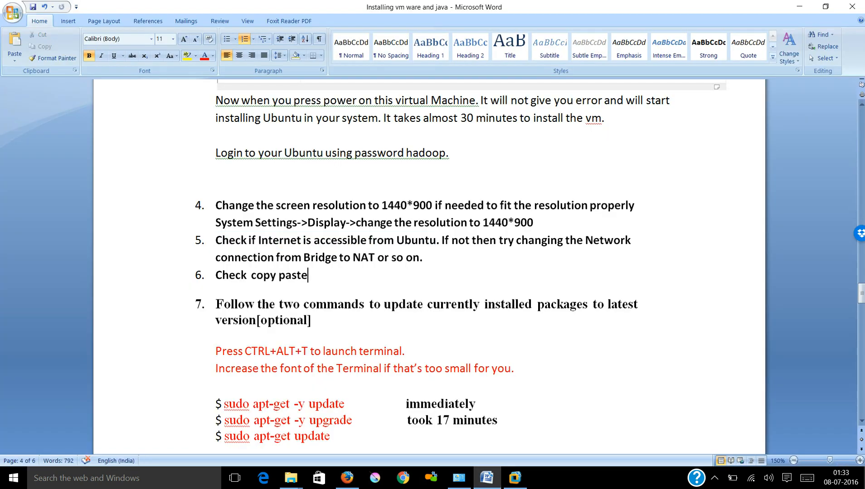
{"action": "left_click_drag", "start_coordinate": [215, 276], "coordinate": [313, 276]}
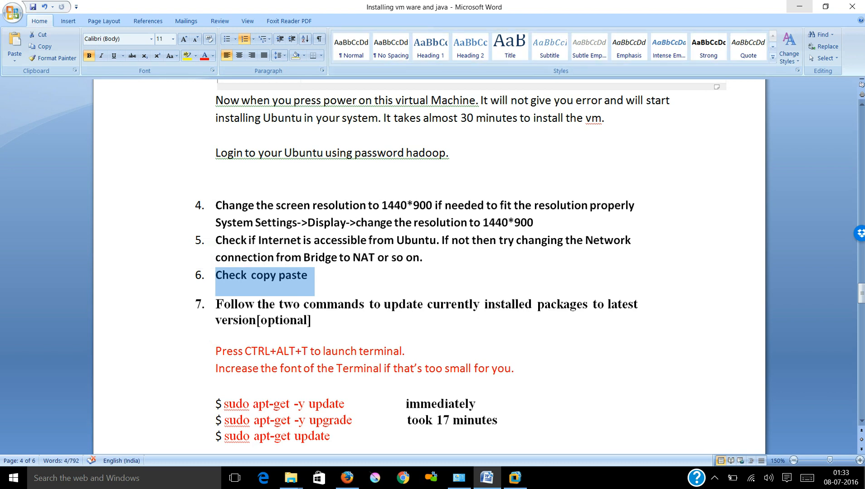
{"action": "left_click", "coordinate": [799, 6]}
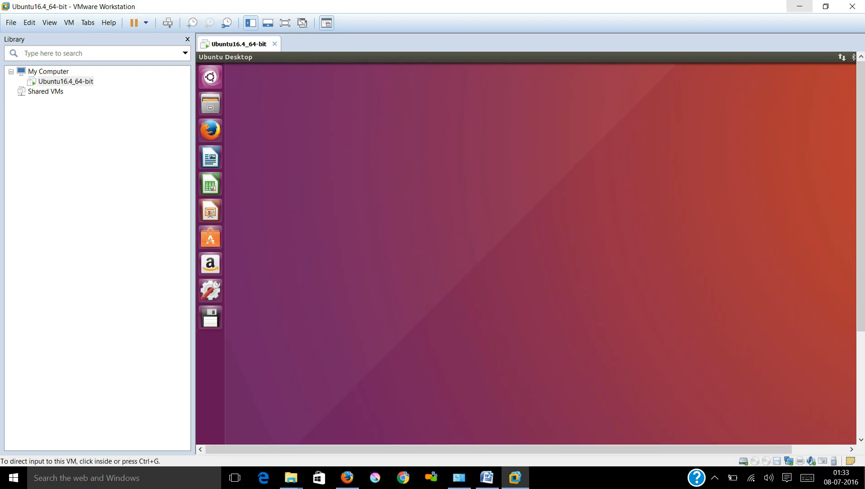
{"action": "left_click", "coordinate": [799, 6]}
{"action": "left_click", "coordinate": [110, 187]}
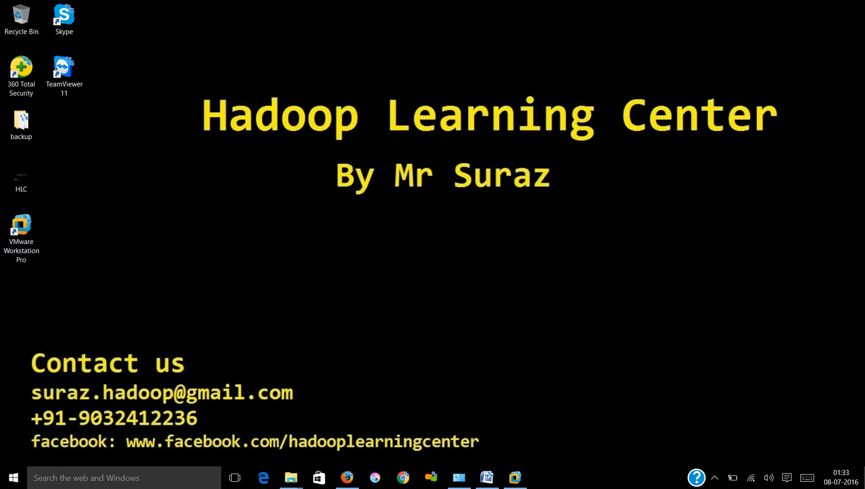
{"action": "left_click_drag", "start_coordinate": [21, 177], "coordinate": [521, 475]}
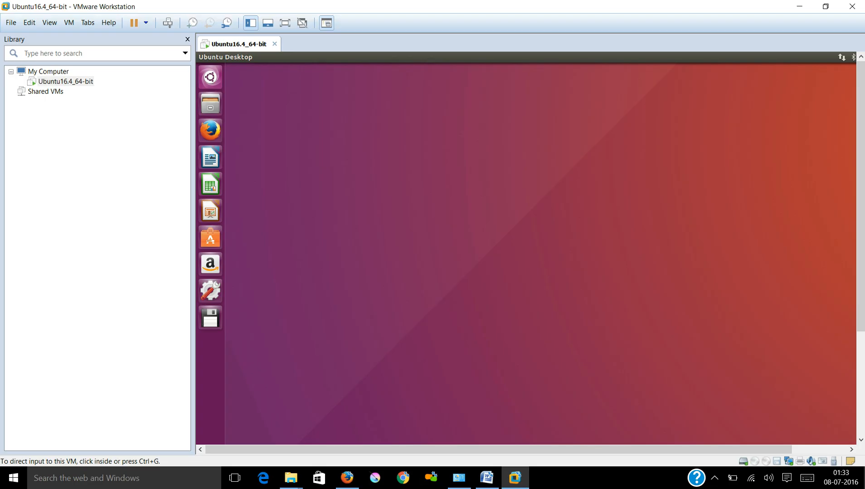
Release input from the virtual machine and shut down the Ubuntu guest.
{"action": "key", "text": "ctrl+g"}
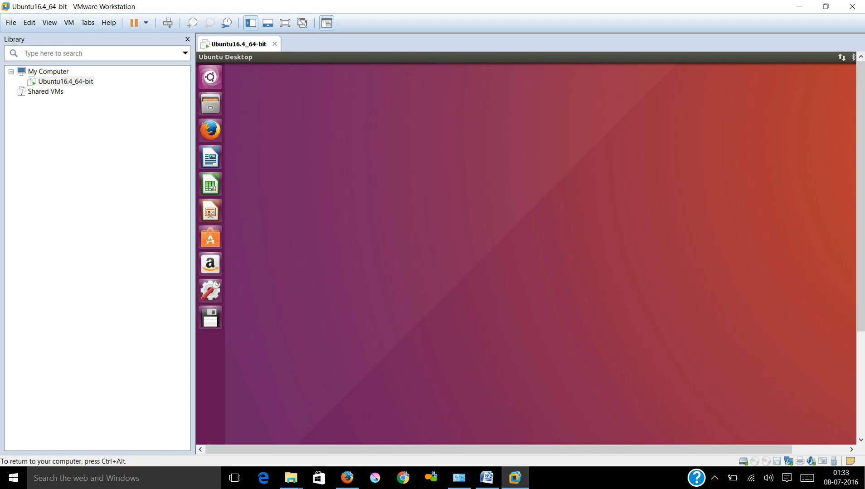
{"action": "key", "text": "ctrl+alt"}
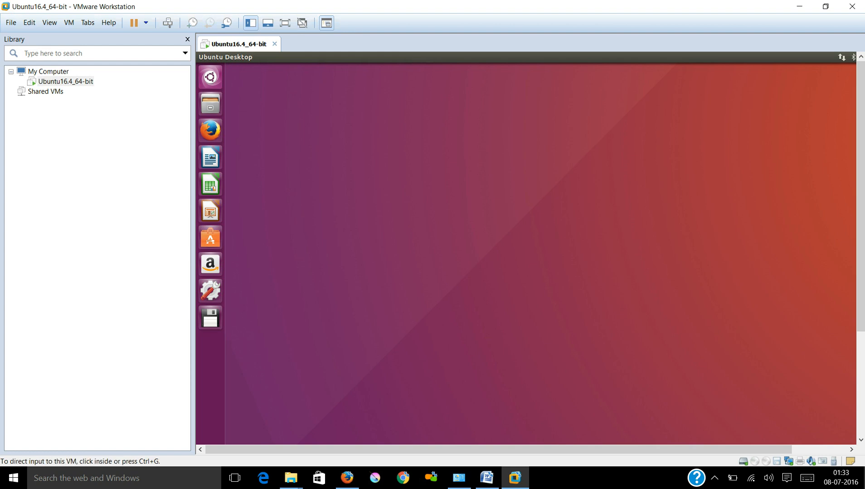
{"action": "left_click", "coordinate": [146, 22]}
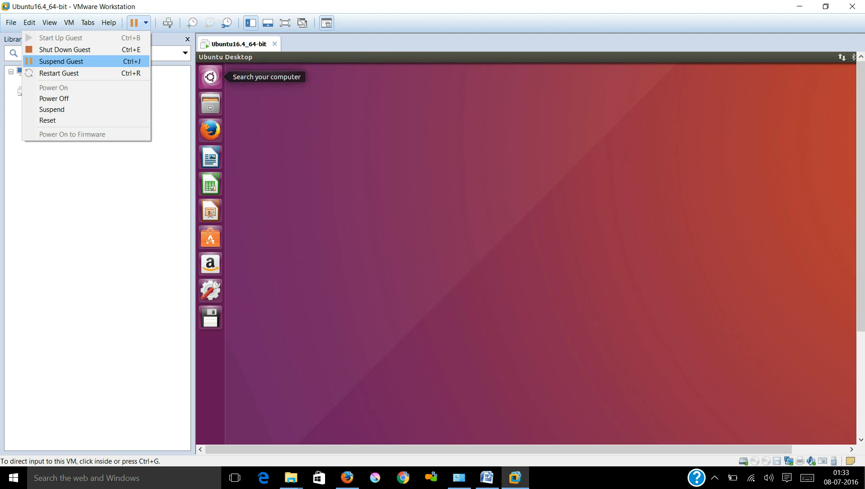
{"action": "left_click", "coordinate": [65, 50]}
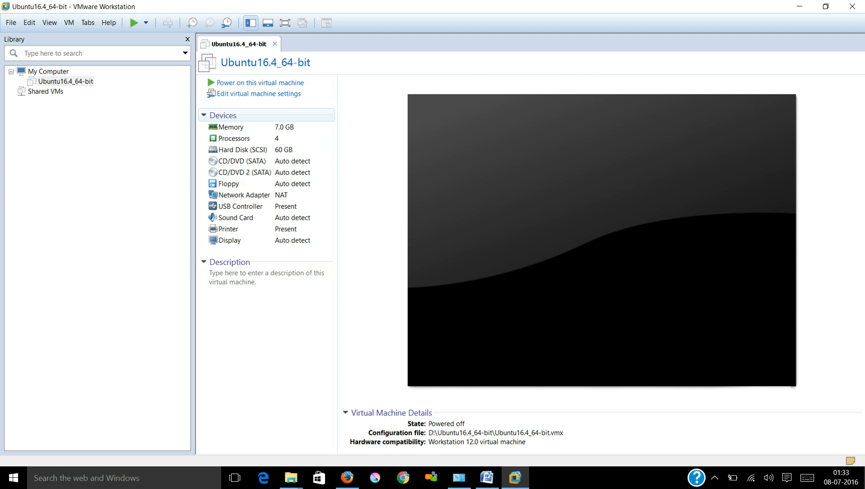
In the virtual machine's network adapter settings, try the Bridged connection, switch back to NAT and accept the settings.
{"action": "left_click", "coordinate": [248, 195]}
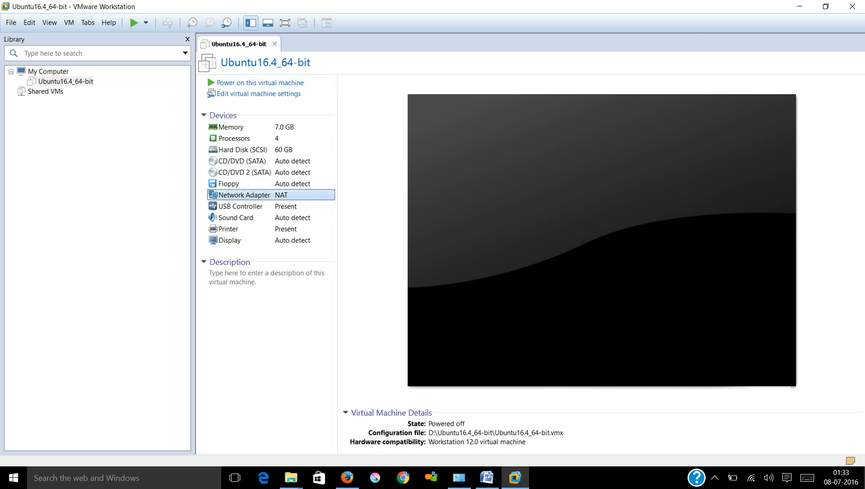
{"action": "double_click", "coordinate": [248, 195]}
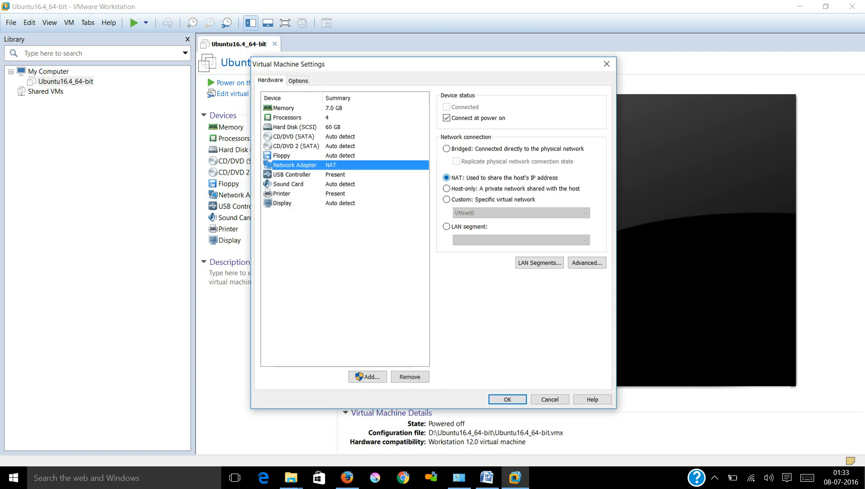
{"action": "left_click", "coordinate": [446, 149]}
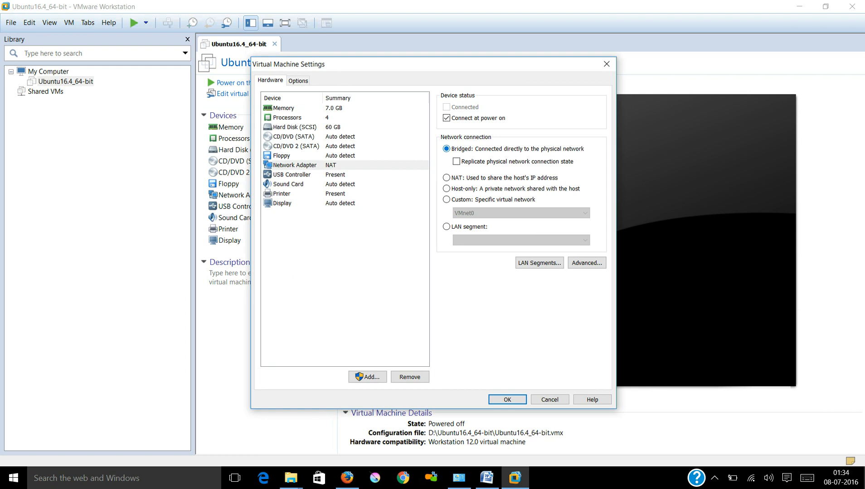
{"action": "left_click", "coordinate": [446, 178]}
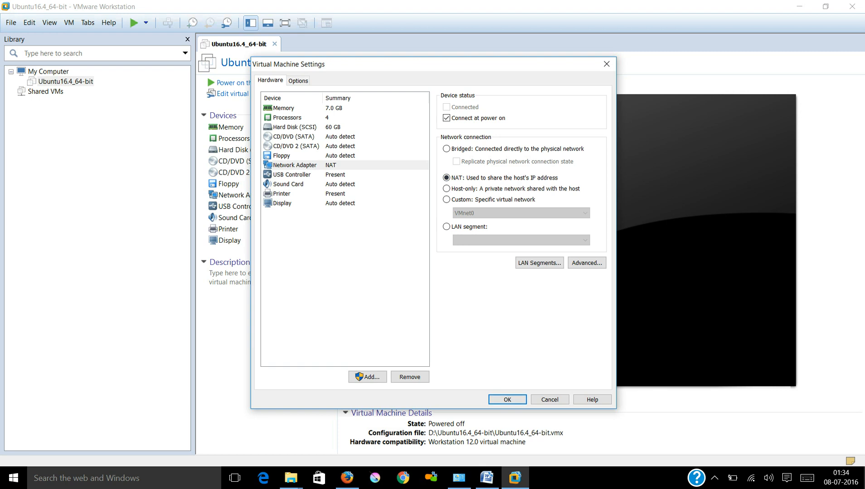
{"action": "left_click", "coordinate": [507, 400]}
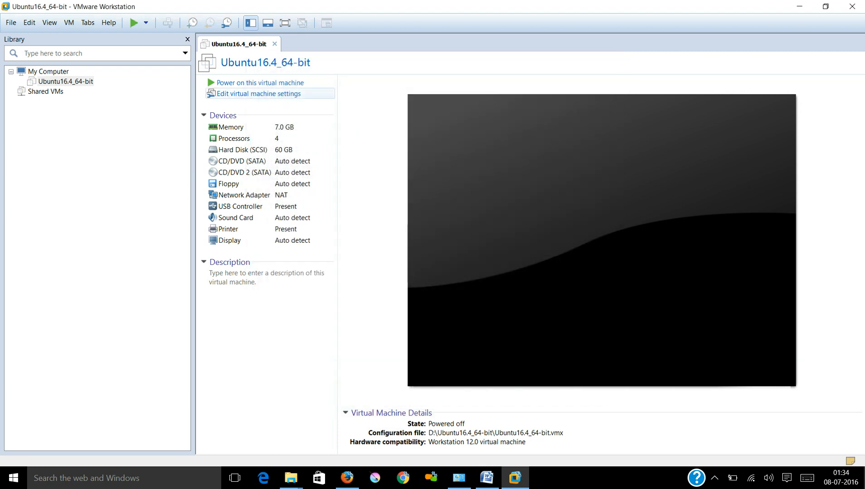
Power on the Ubuntu virtual machine, agreeing to connect device sata0:1 at every power-on, and recheck the copy-paste item in the Word notes.
{"action": "left_click", "coordinate": [260, 83]}
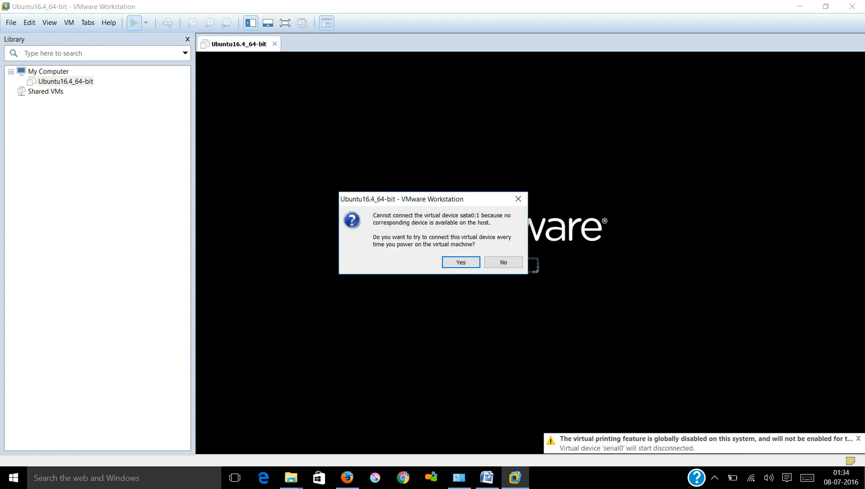
{"action": "left_click", "coordinate": [461, 263]}
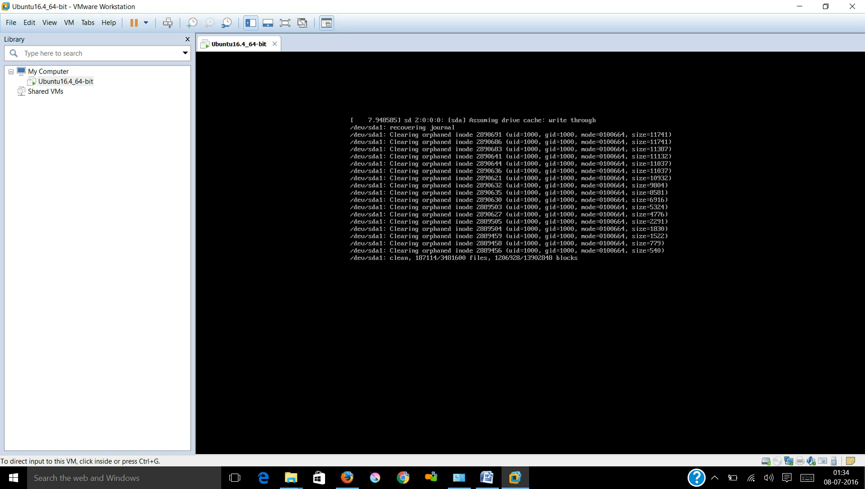
{"action": "left_click", "coordinate": [487, 478]}
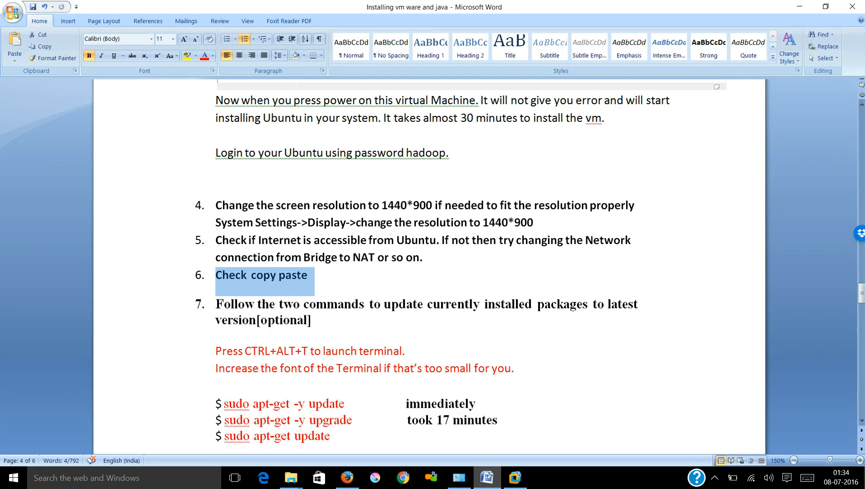
{"action": "key", "text": "alt+Tab"}
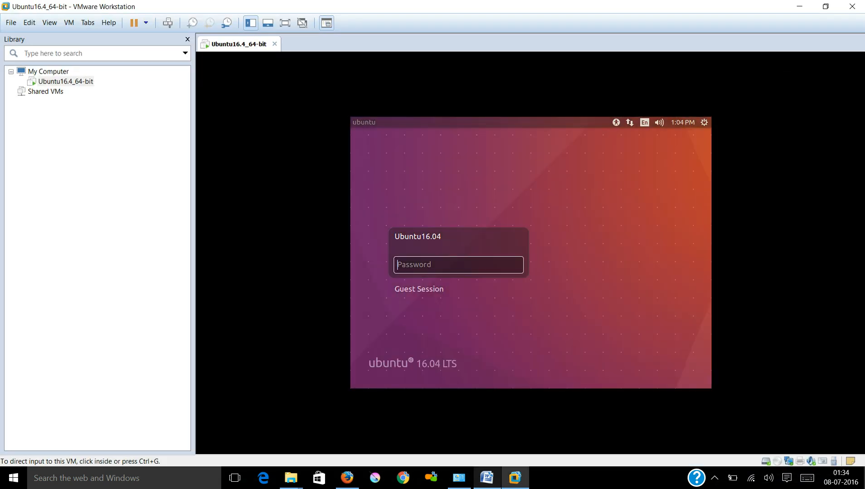
Log in to the Ubuntu virtual machine with the account password.
{"action": "key", "text": "ctrl+g"}
{"action": "type", "text": "••••••"}
{"action": "key", "text": "Return"}
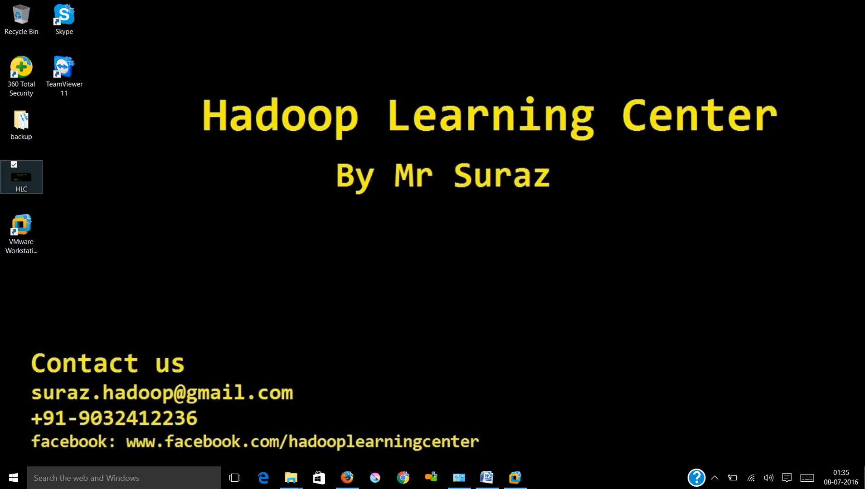
Copy the HLC image from the Windows desktop onto the Ubuntu desktop.
{"action": "left_click_drag", "start_coordinate": [21, 176], "coordinate": [492, 224]}
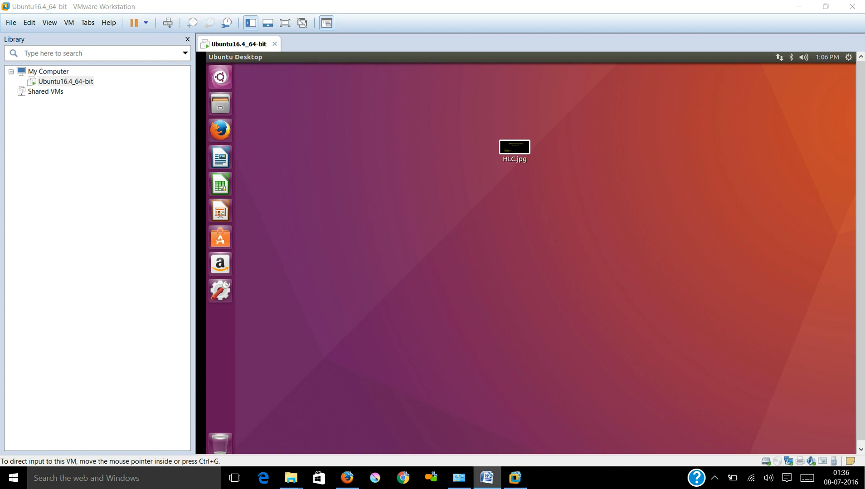
Following the terminal instruction in the Word notes, launch a terminal in Ubuntu and maximize its window.
{"action": "left_click", "coordinate": [487, 479]}
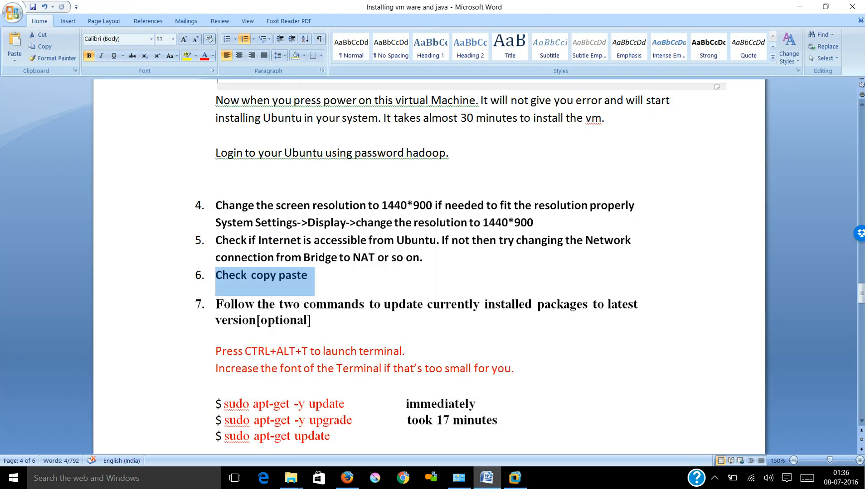
{"action": "left_click", "coordinate": [515, 479]}
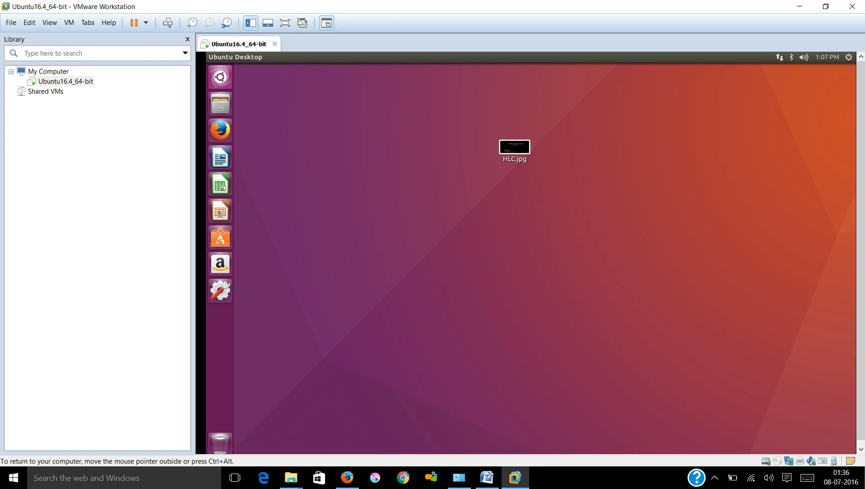
{"action": "key", "text": "ctrl+alt+t"}
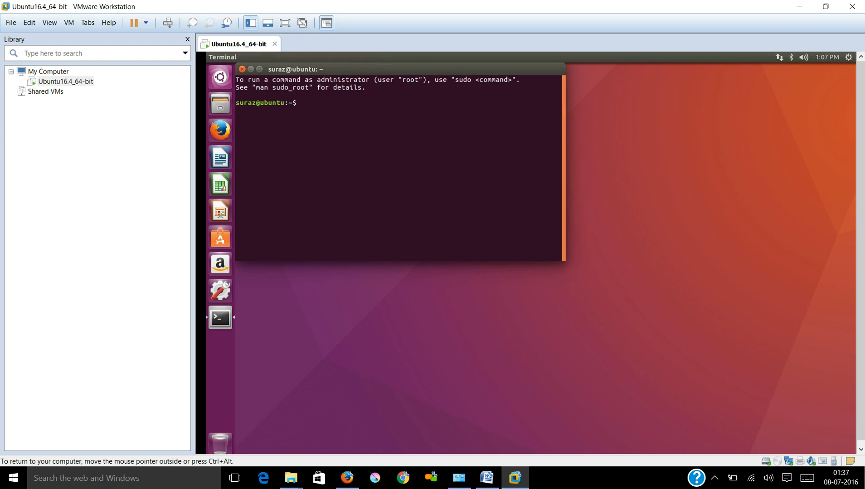
{"action": "left_click", "coordinate": [259, 70]}
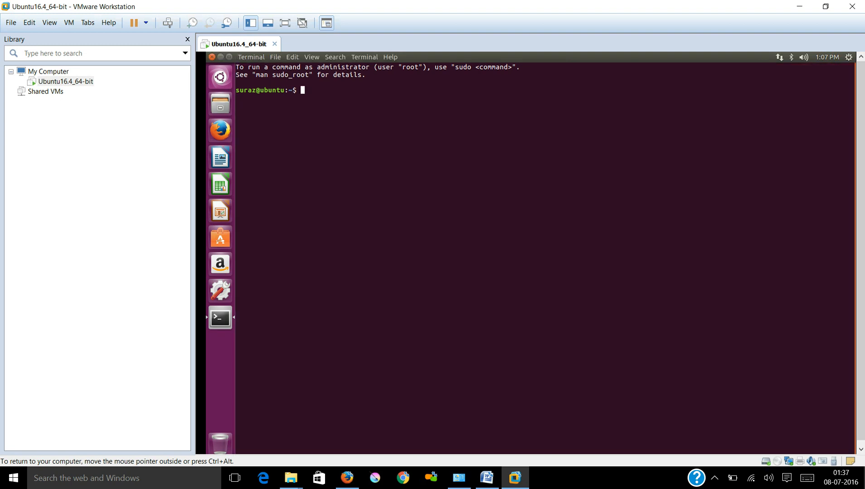
Enable a custom font in the terminal profile preferences, using Monospace Regular at size 16.
{"action": "left_click", "coordinate": [292, 57]}
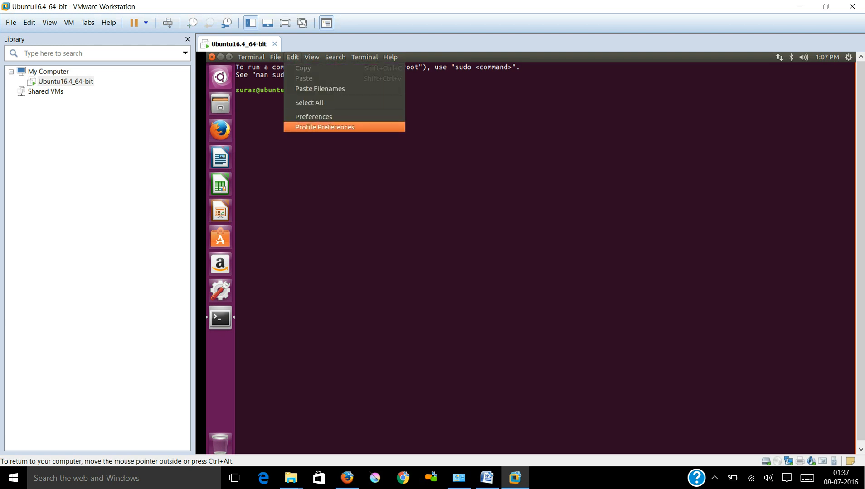
{"action": "left_click", "coordinate": [325, 127]}
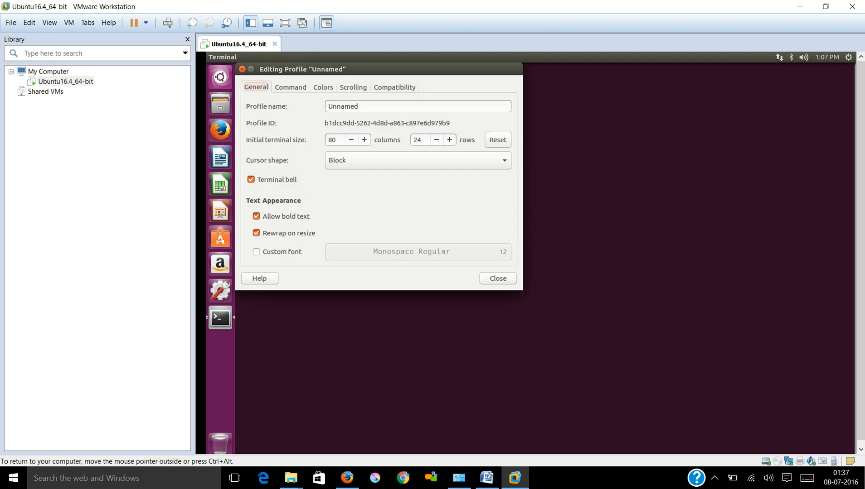
{"action": "left_click", "coordinate": [281, 251]}
{"action": "left_click", "coordinate": [411, 252]}
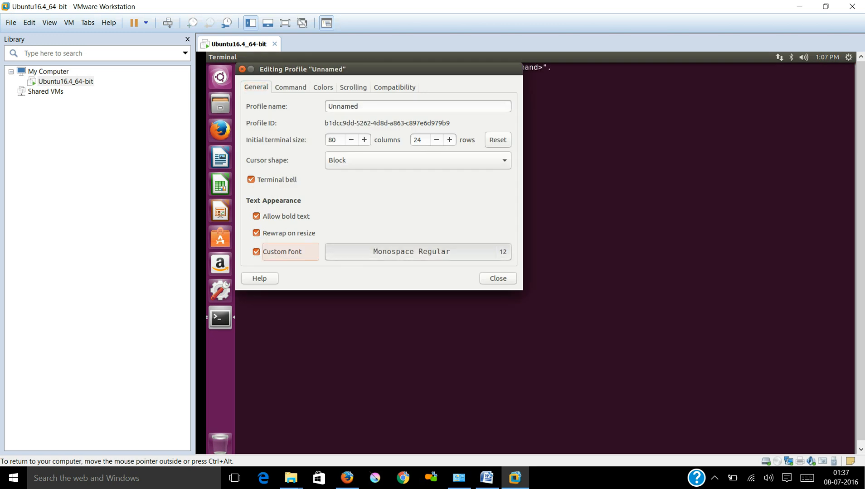
{"action": "left_click", "coordinate": [461, 272]}
{"action": "left_click", "coordinate": [462, 272]}
{"action": "left_click", "coordinate": [462, 273]}
{"action": "left_click", "coordinate": [461, 273]}
{"action": "left_click", "coordinate": [462, 273]}
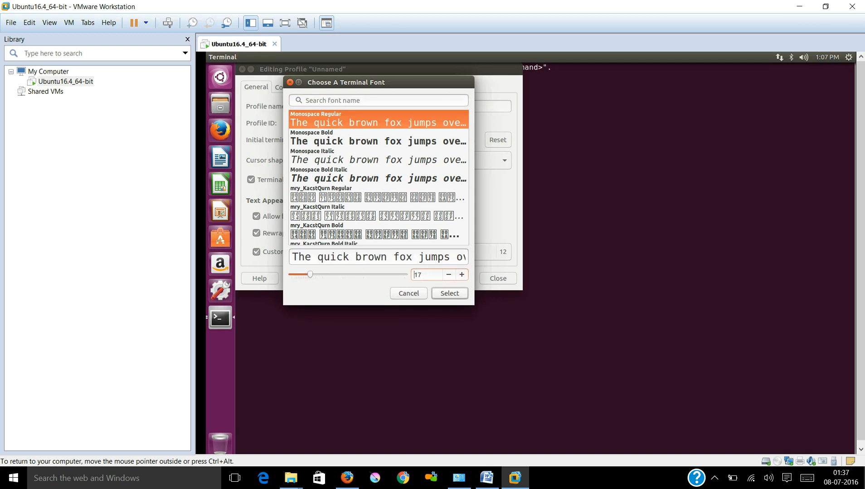
{"action": "left_click", "coordinate": [449, 274]}
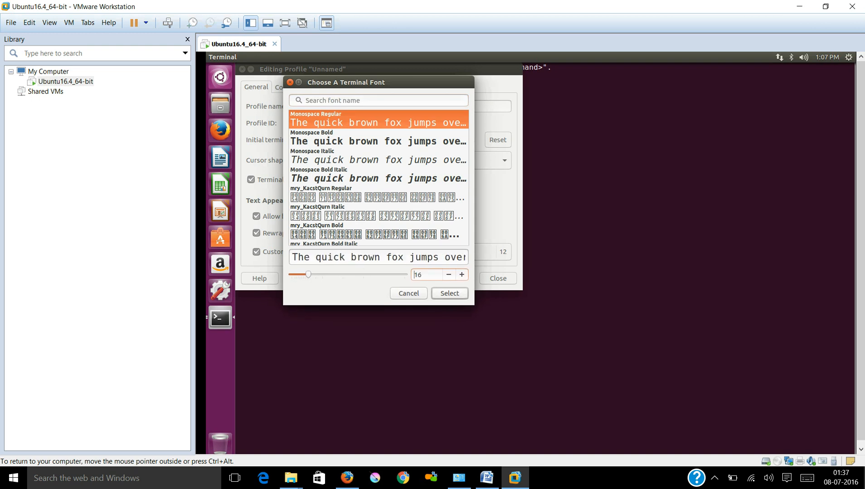
{"action": "left_click", "coordinate": [449, 294]}
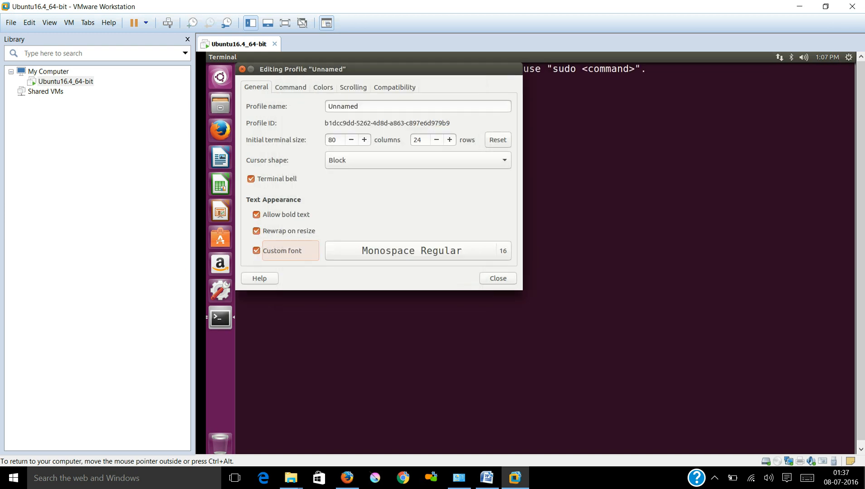
{"action": "left_click", "coordinate": [498, 279]}
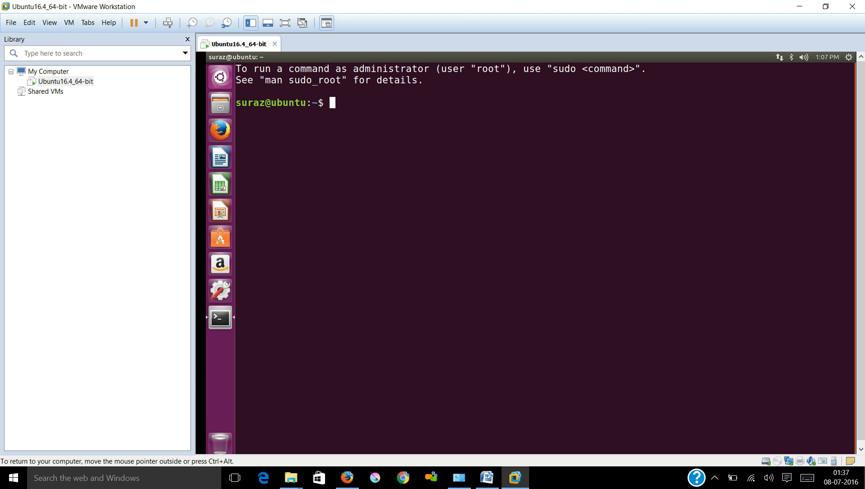
Clear the terminal, narrow the VMware library pane and switch the Ubuntu virtual machine to full screen.
{"action": "key", "text": "ctrl+l"}
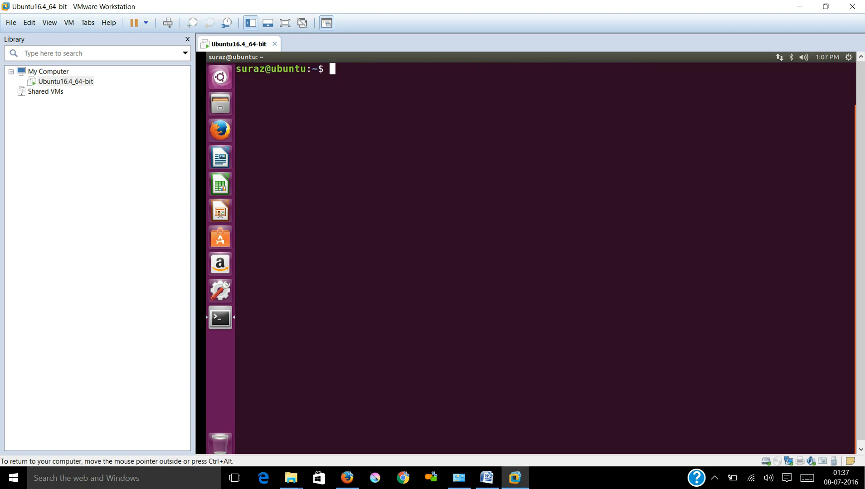
{"action": "left_click_drag", "start_coordinate": [193, 184], "coordinate": [111, 184]}
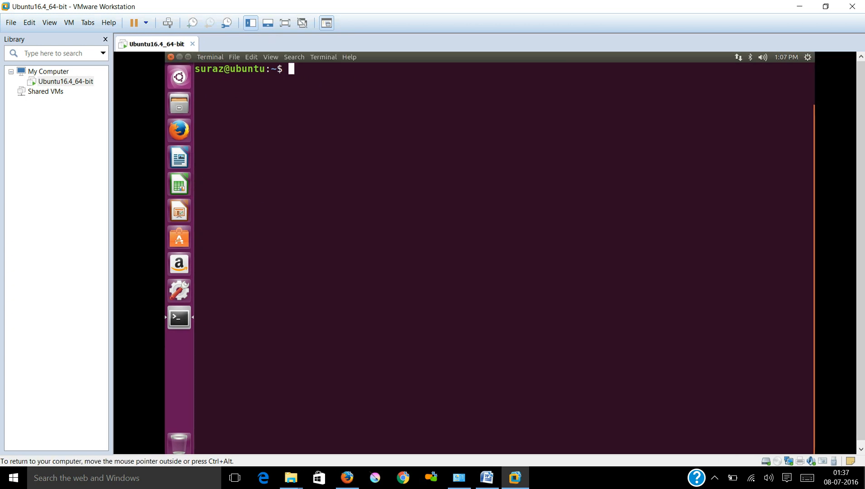
{"action": "left_click", "coordinate": [286, 23]}
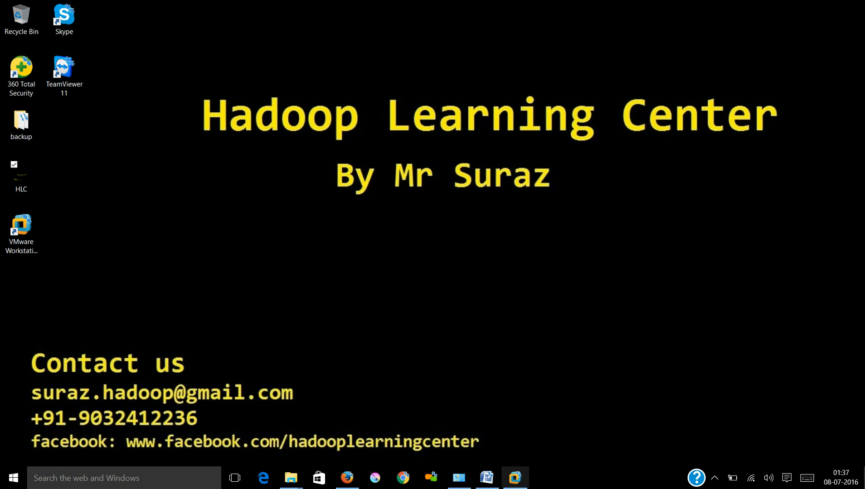
Try to transfer the "sudo apt-get -y update" command from the Word notes into the Ubuntu terminal.
{"action": "left_click", "coordinate": [486, 478]}
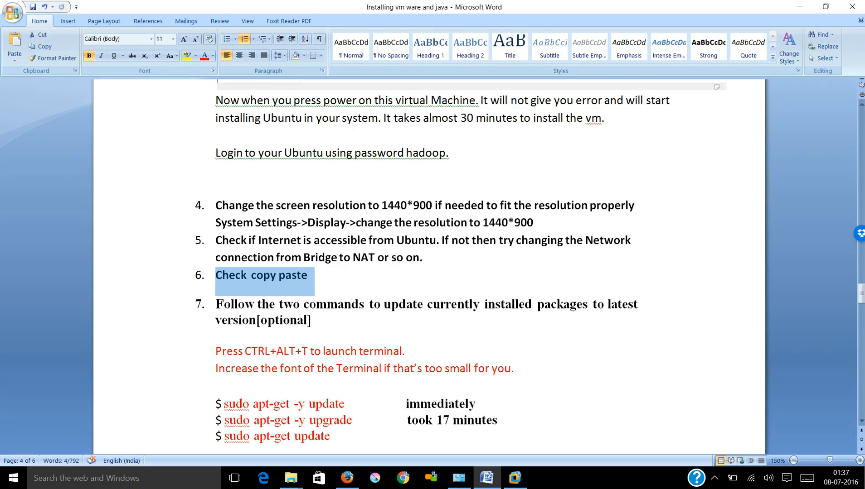
{"action": "left_click", "coordinate": [291, 320]}
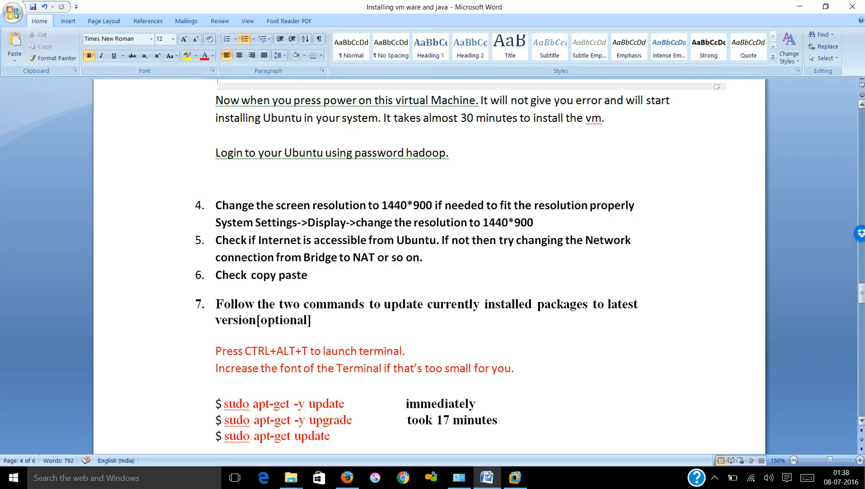
{"action": "scroll", "coordinate": [435, 265], "scroll_direction": "down", "scroll_amount": 2}
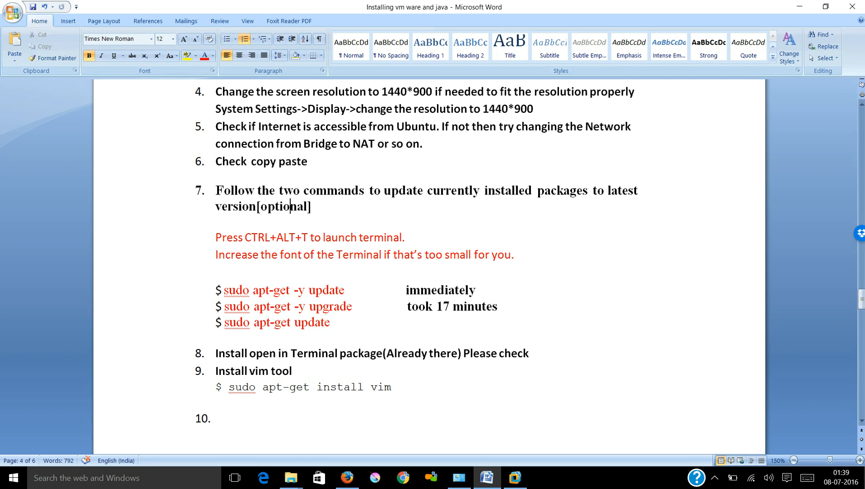
{"action": "left_click_drag", "start_coordinate": [224, 290], "coordinate": [406, 290]}
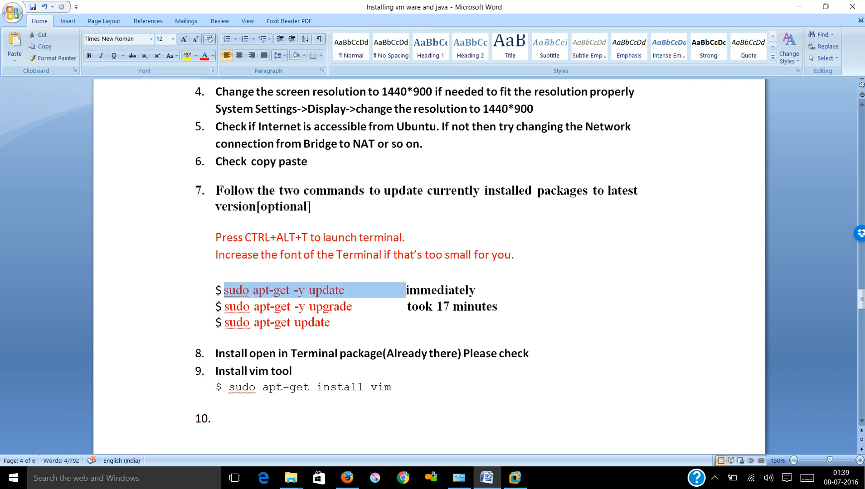
{"action": "left_click", "coordinate": [514, 478]}
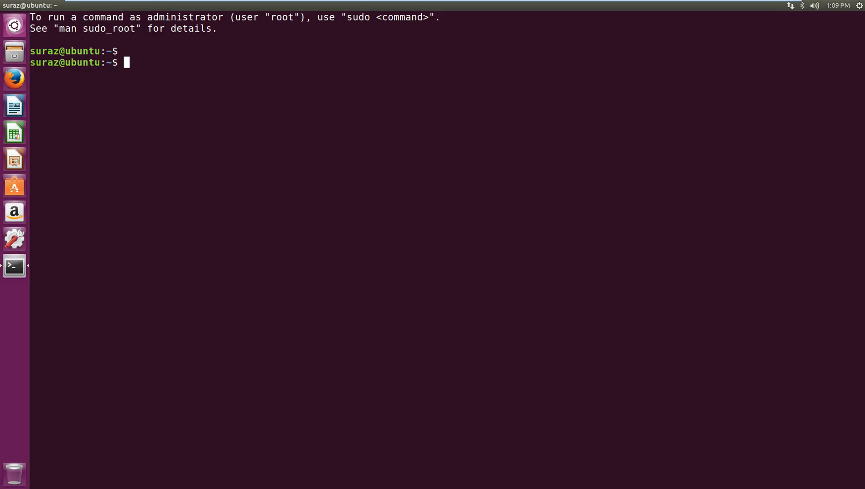
{"action": "right_click", "coordinate": [280, 81]}
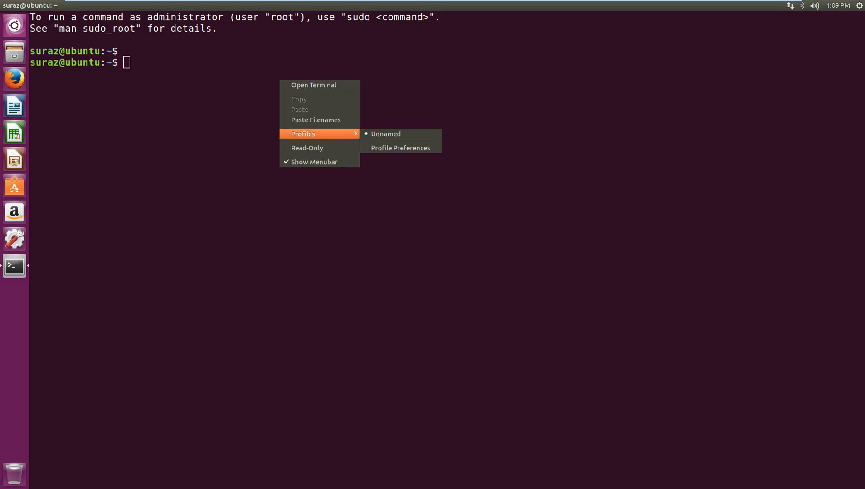
{"action": "key", "text": "Escape"}
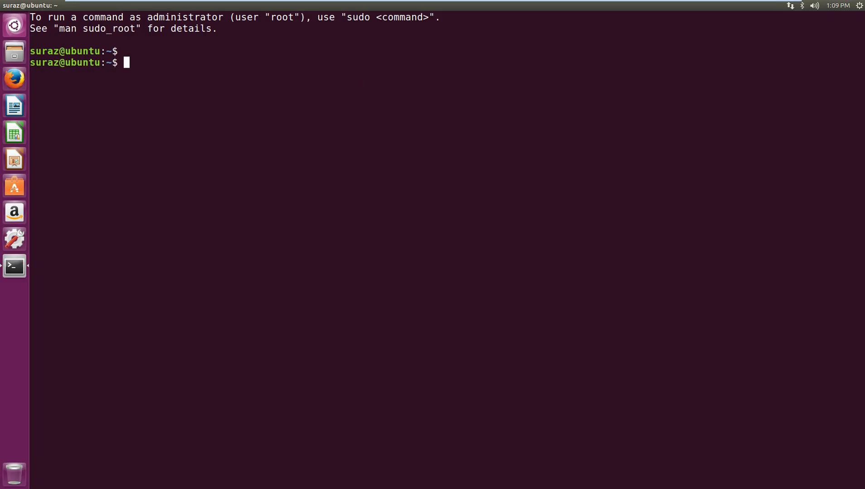
{"action": "left_click", "coordinate": [759, 6]}
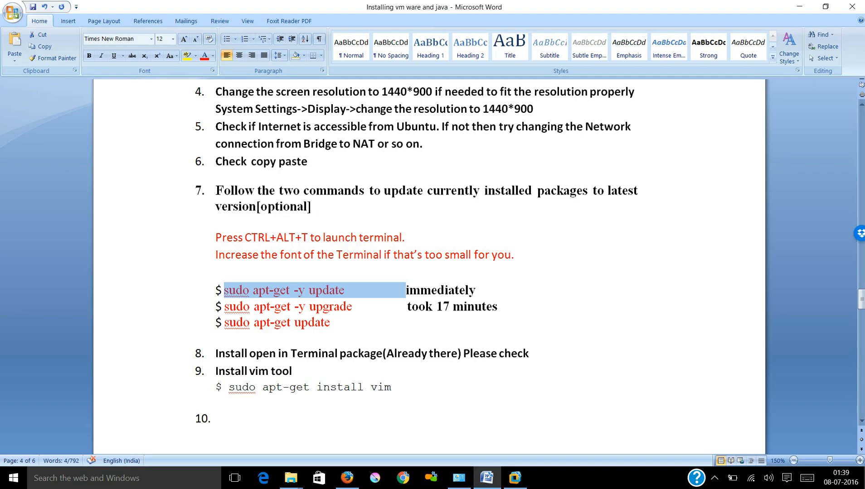
Copy only the command text "sudo apt-get -y update" from item 7 of the Word notes.
{"action": "left_click", "coordinate": [335, 291]}
{"action": "left_click_drag", "start_coordinate": [222, 290], "coordinate": [344, 290]}
{"action": "left_click", "coordinate": [252, 290]}
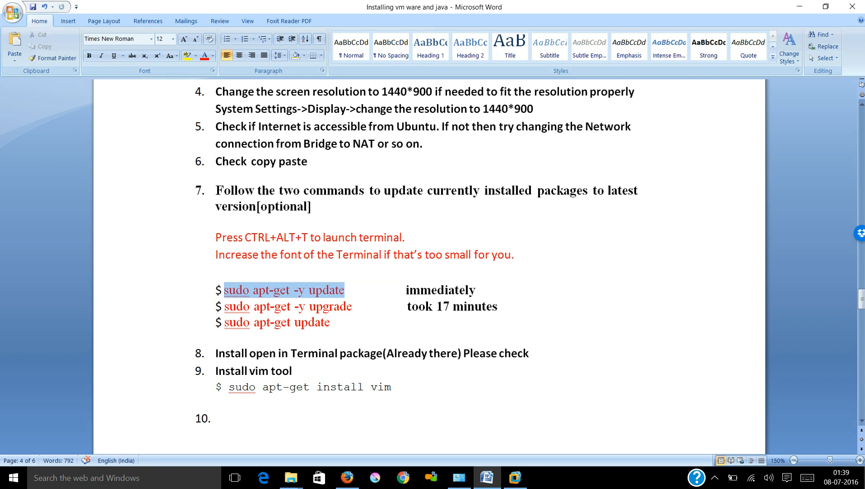
{"action": "right_click", "coordinate": [218, 288]}
{"action": "left_click", "coordinate": [242, 308]}
Run the copied "sudo apt-get -y update" command in the Ubuntu terminal, authorizing it with the sudo password, and clear the output.
{"action": "left_click", "coordinate": [515, 478]}
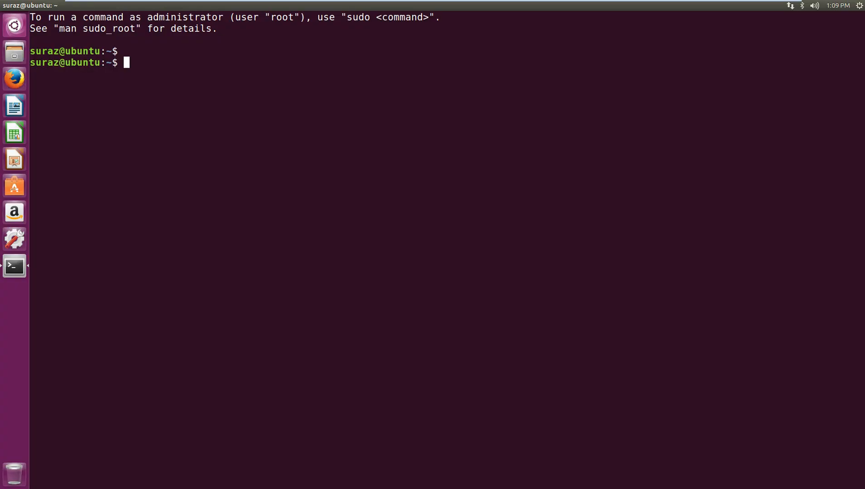
{"action": "right_click", "coordinate": [257, 92]}
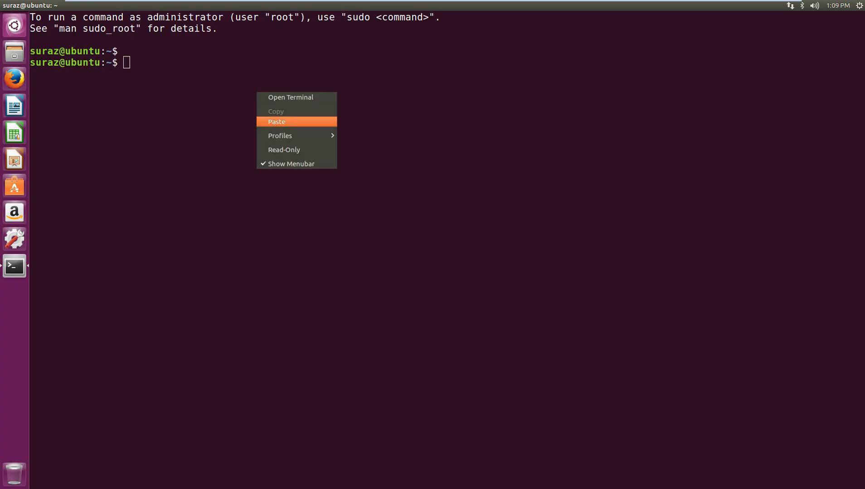
{"action": "left_click", "coordinate": [276, 122]}
{"action": "key", "text": "Return"}
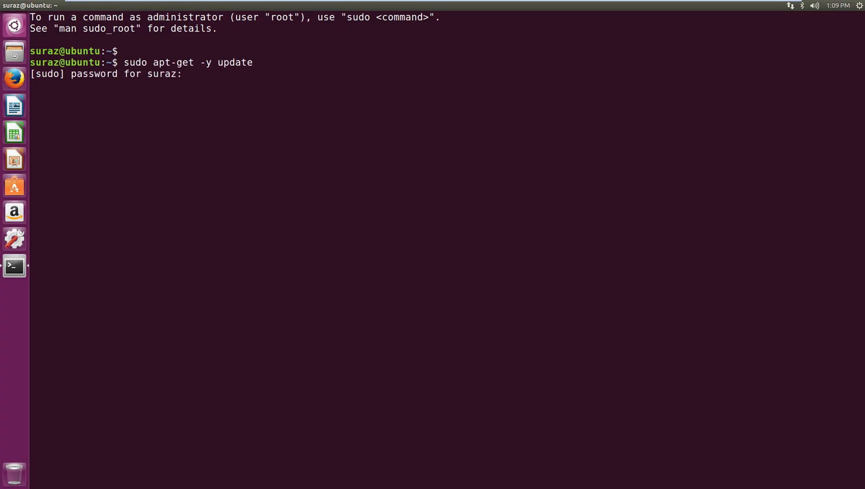
{"action": "key", "text": "Return"}
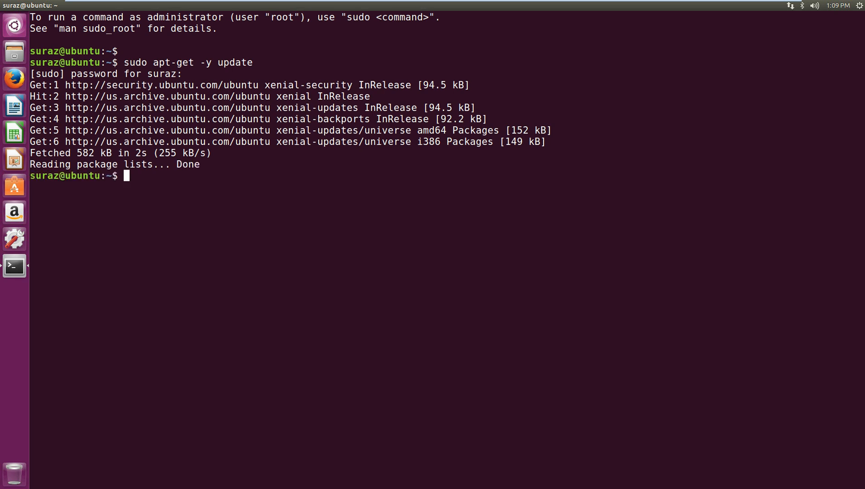
{"action": "key", "text": "ctrl+l"}
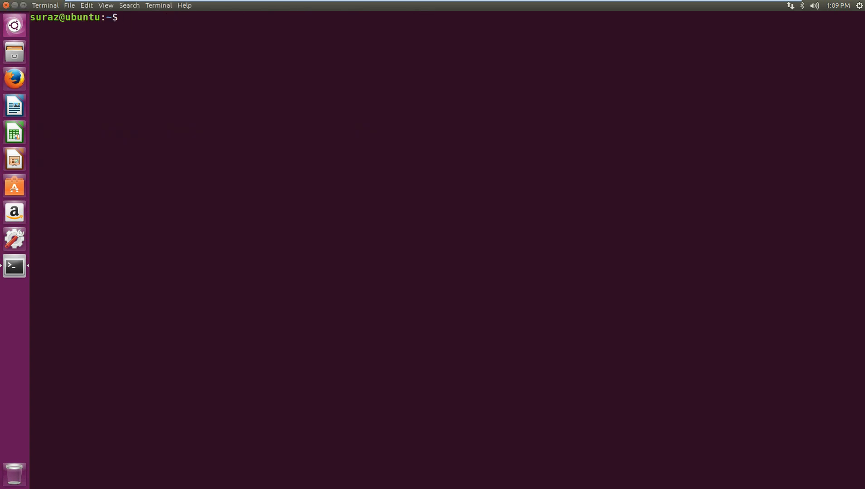
Copy "sudo apt-get -y upgrade" from the Word notes, run it in the Ubuntu terminal and take the virtual machine out of full screen.
{"action": "left_click", "coordinate": [758, 8]}
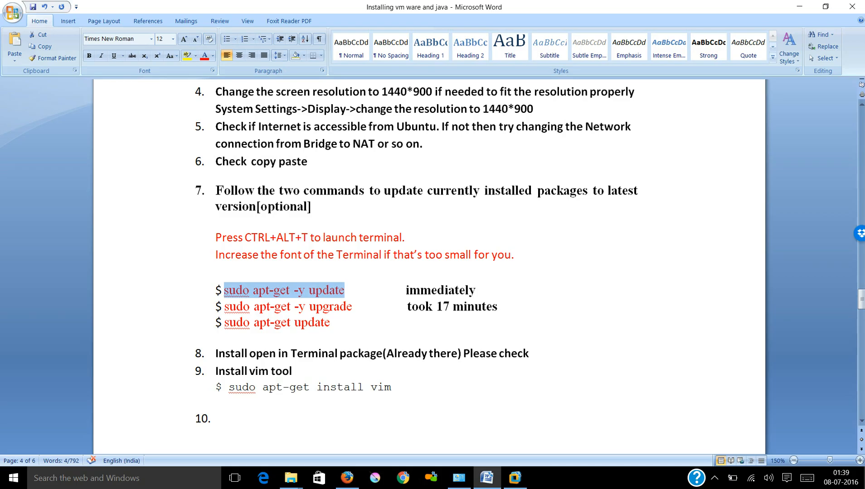
{"action": "left_click_drag", "start_coordinate": [224, 307], "coordinate": [352, 306]}
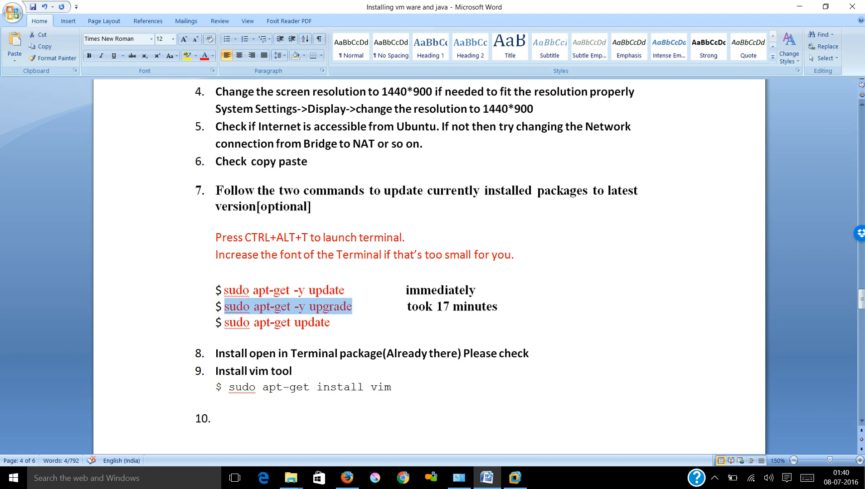
{"action": "left_click", "coordinate": [514, 478]}
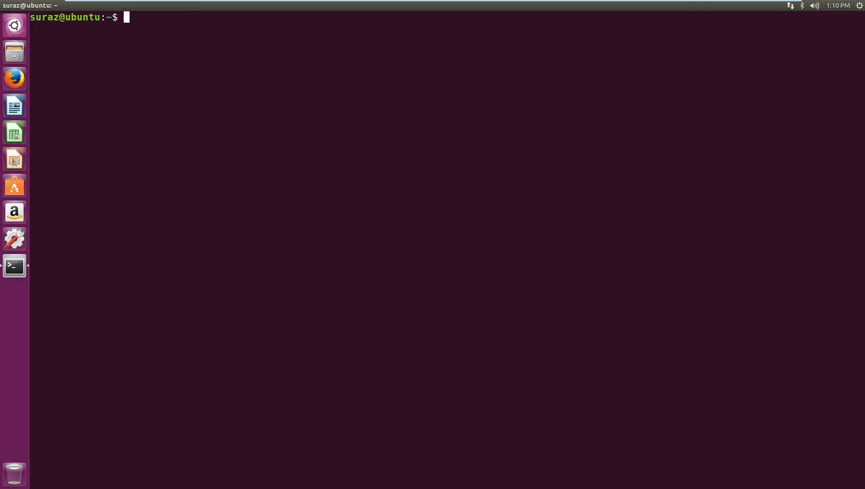
{"action": "right_click", "coordinate": [218, 70]}
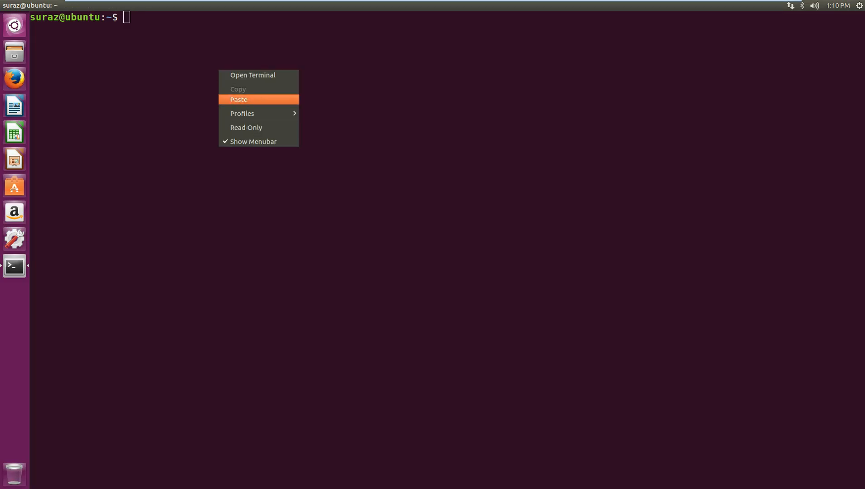
{"action": "left_click", "coordinate": [239, 99]}
{"action": "key", "text": "Return"}
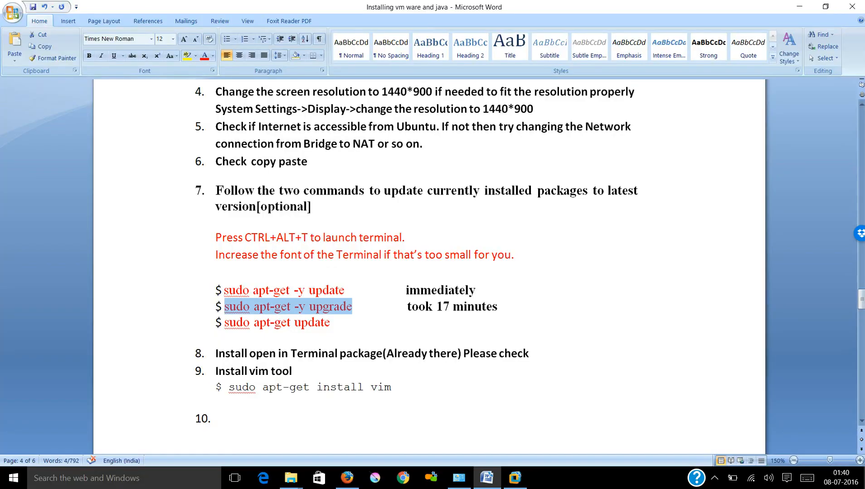
{"action": "left_click", "coordinate": [515, 478]}
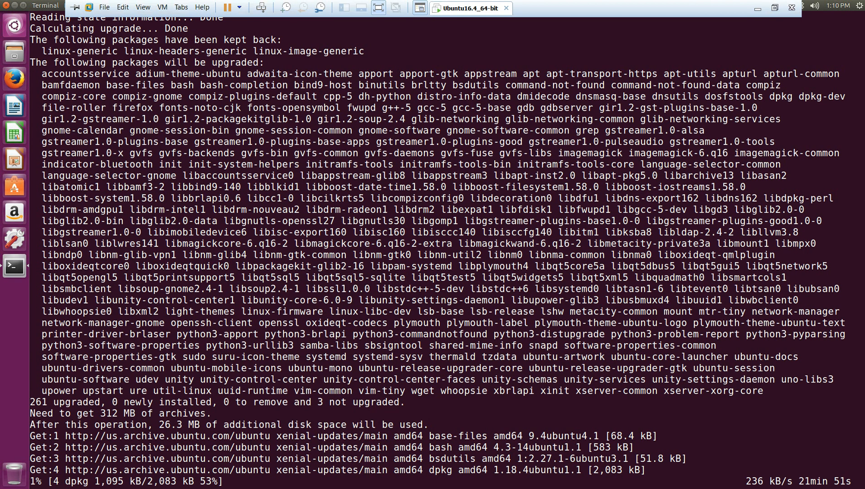
{"action": "left_click", "coordinate": [378, 7]}
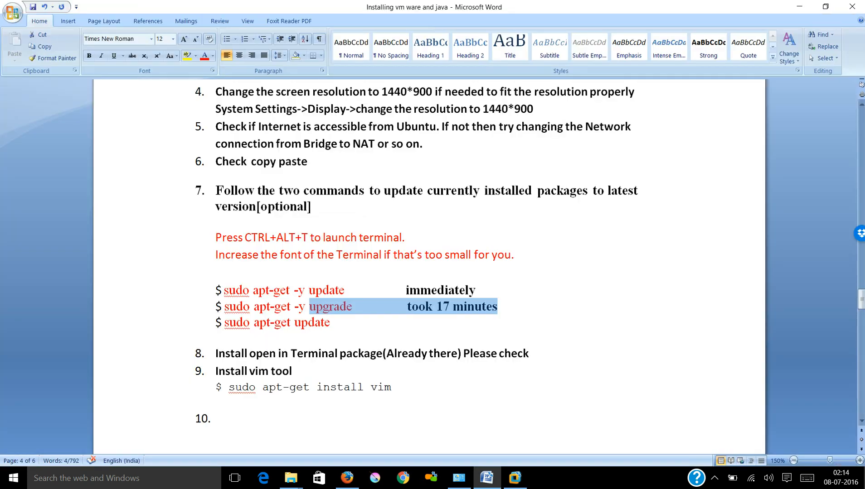
Copy "sudo apt-get update" from the Word notes, run it in the Ubuntu terminal with the sudo password, and clear the output.
{"action": "left_click_drag", "start_coordinate": [224, 322], "coordinate": [330, 322]}
{"action": "key", "text": "ctrl+c"}
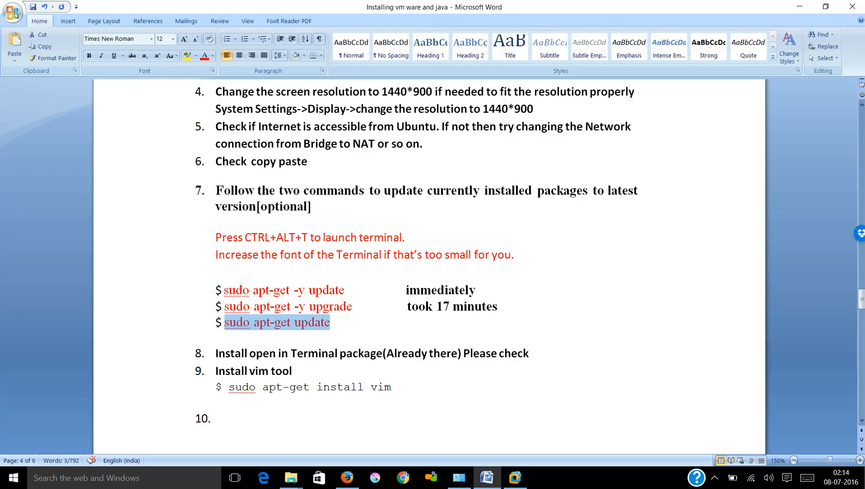
{"action": "left_click", "coordinate": [487, 478]}
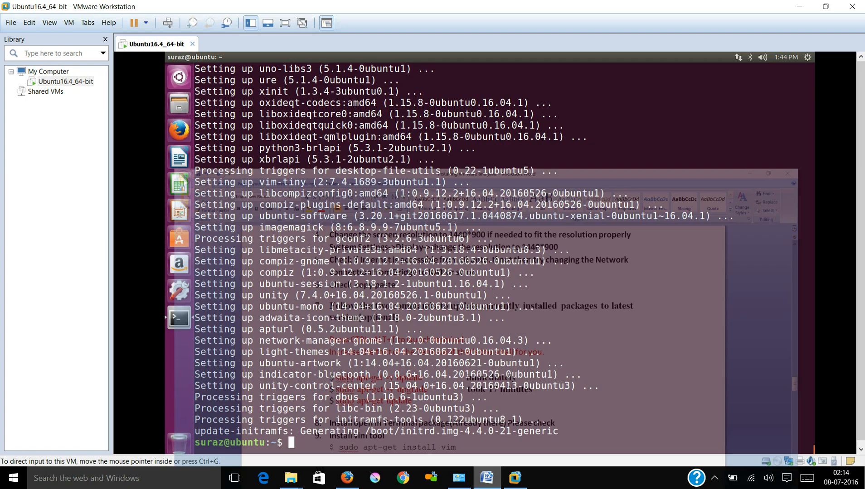
{"action": "key", "text": "ctrl+l"}
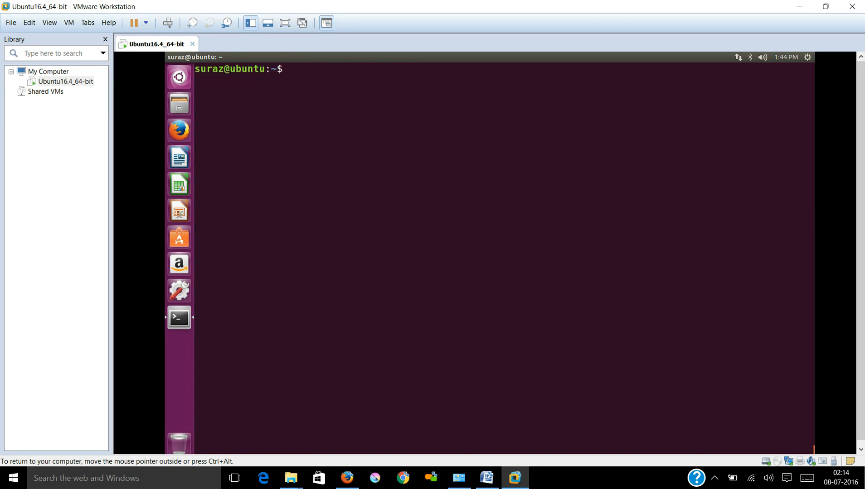
{"action": "right_click", "coordinate": [486, 218]}
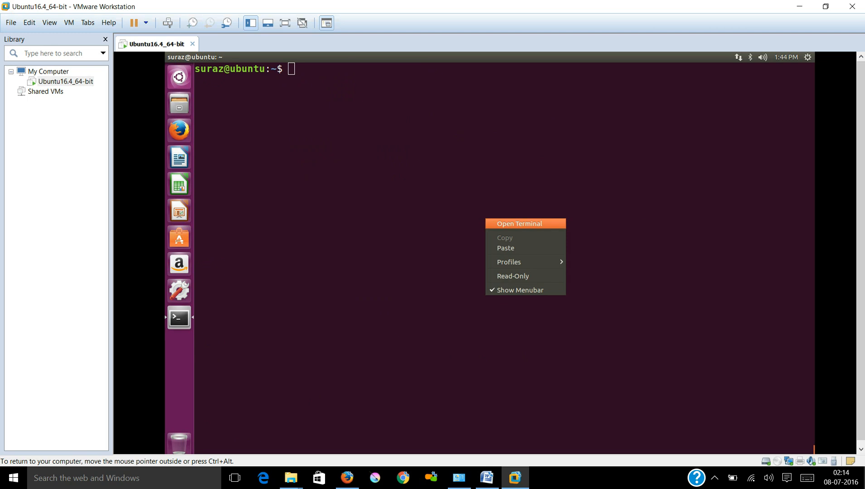
{"action": "left_click", "coordinate": [505, 248]}
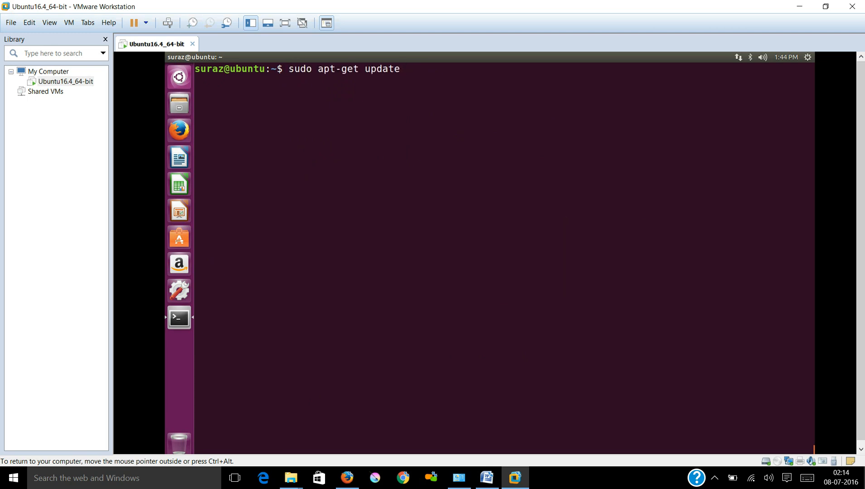
{"action": "key", "text": "Return"}
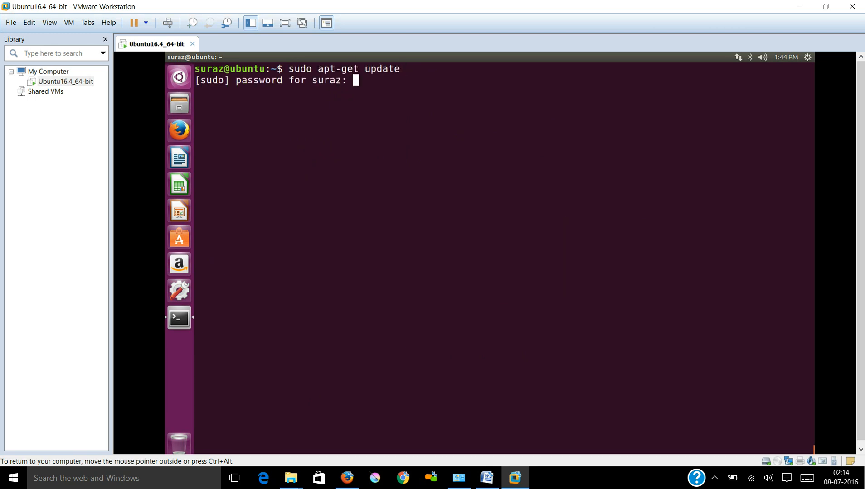
{"action": "key", "text": "Return"}
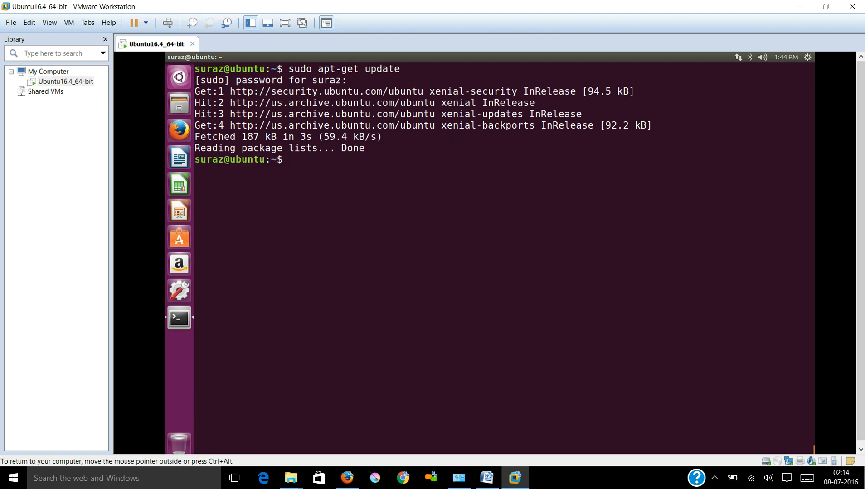
{"action": "key", "text": "ctrl+l"}
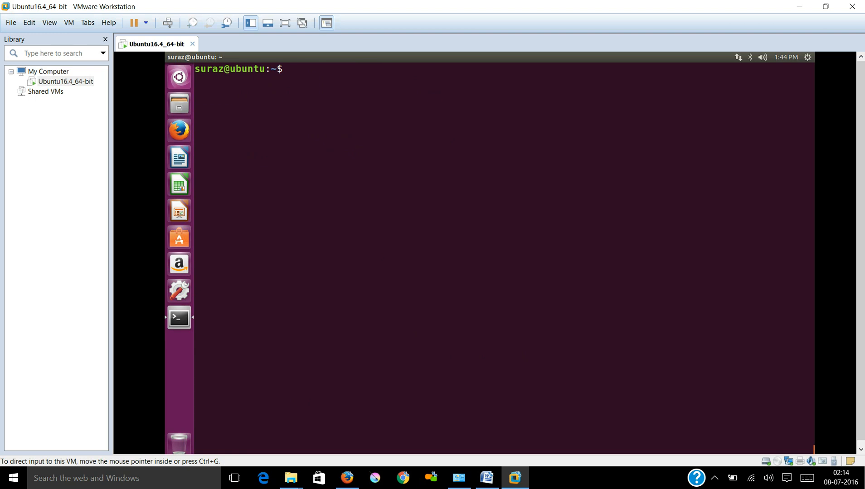
Check item 8 of the Word notes, minimize the Ubuntu terminal and open the Home folder in the file manager.
{"action": "key", "text": "alt+Tab"}
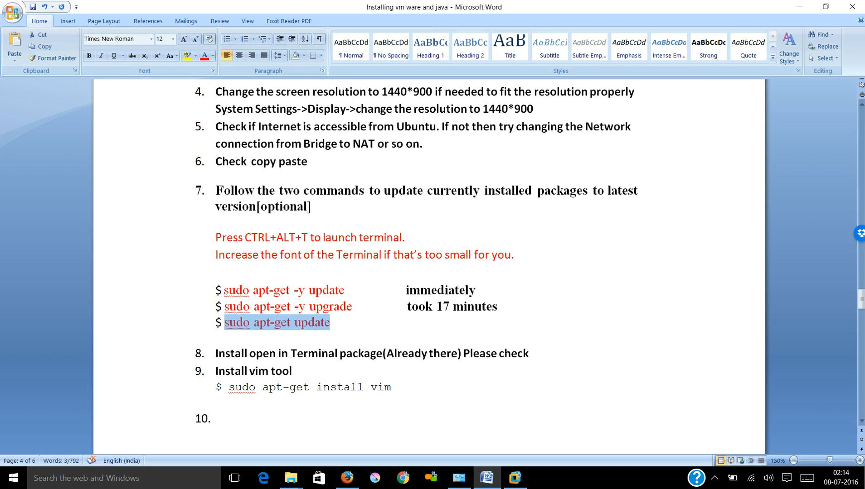
{"action": "left_click_drag", "start_coordinate": [249, 353], "coordinate": [340, 353]}
{"action": "key", "text": "alt+Tab"}
{"action": "left_click", "coordinate": [187, 57]}
{"action": "left_click", "coordinate": [179, 58]}
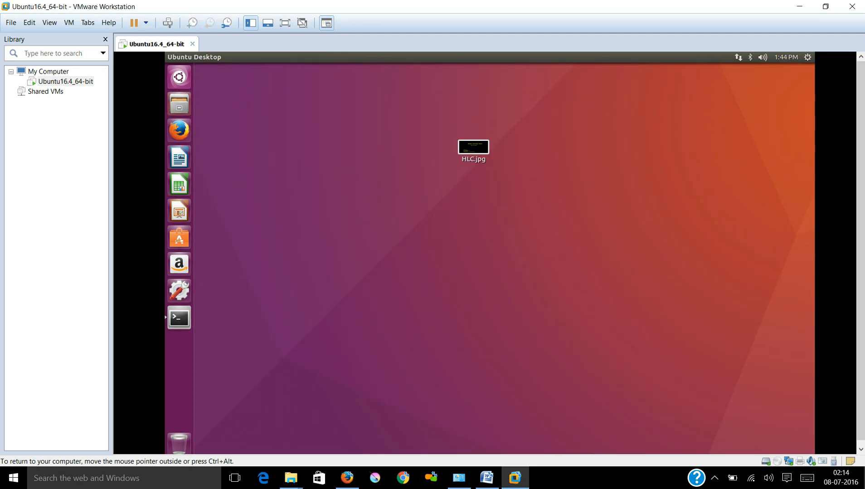
{"action": "left_click", "coordinate": [179, 104]}
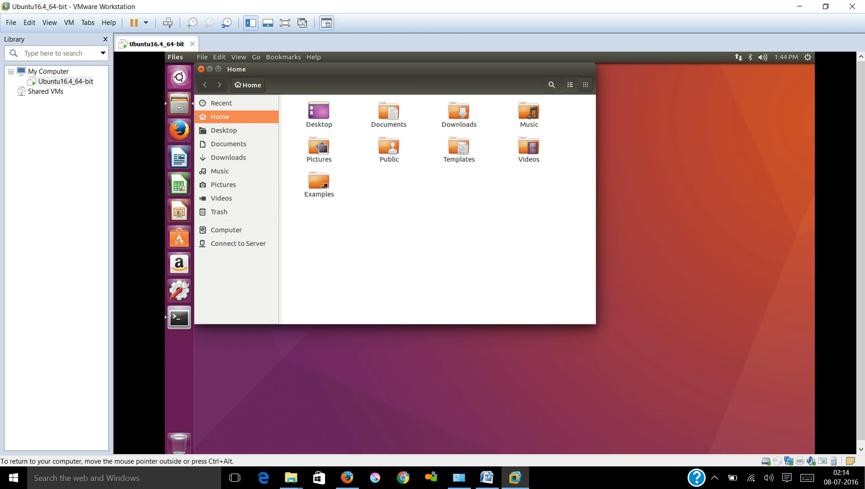
Test Open in Terminal on the Documents folder and dismiss the terminal window it opens.
{"action": "right_click", "coordinate": [395, 114]}
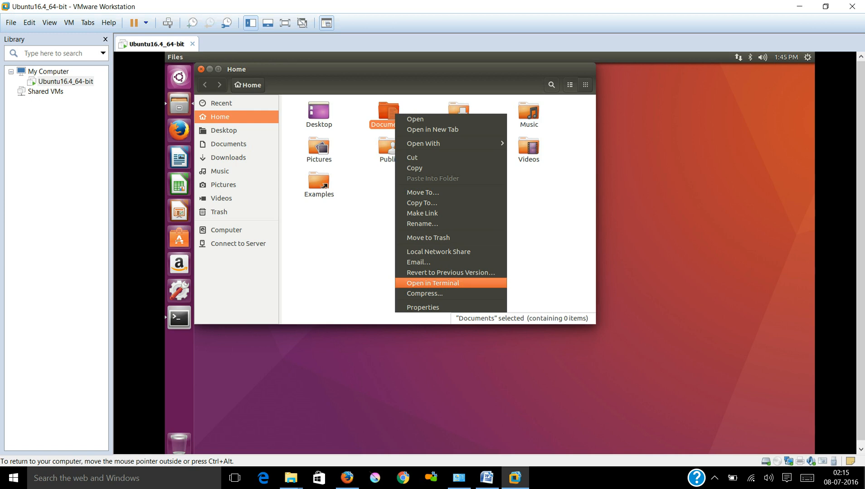
{"action": "left_click", "coordinate": [379, 195]}
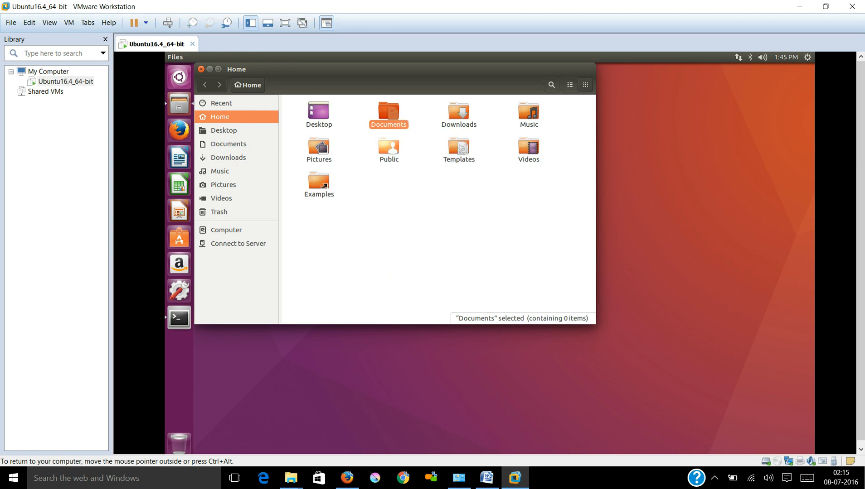
{"action": "right_click", "coordinate": [386, 116]}
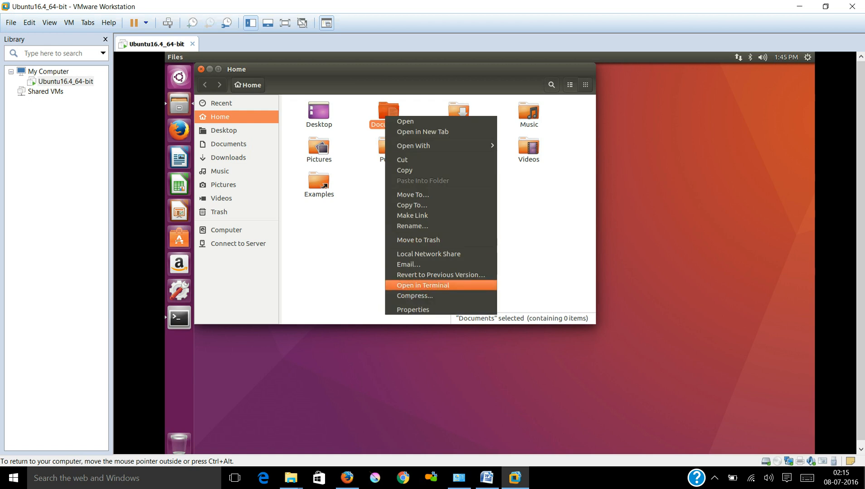
{"action": "left_click", "coordinate": [423, 285]}
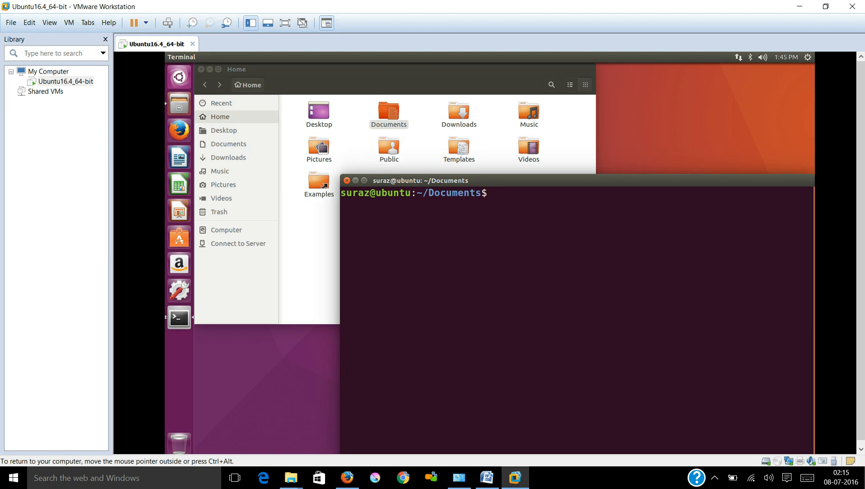
{"action": "left_click", "coordinate": [355, 180]}
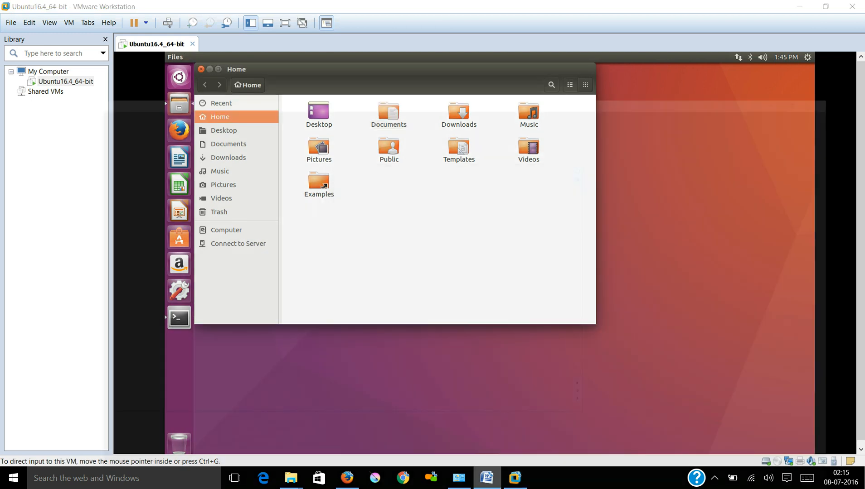
Copy the command "sudo apt-get install vim" from item 9 of the Word notes.
{"action": "left_click", "coordinate": [487, 478]}
{"action": "left_click", "coordinate": [358, 388]}
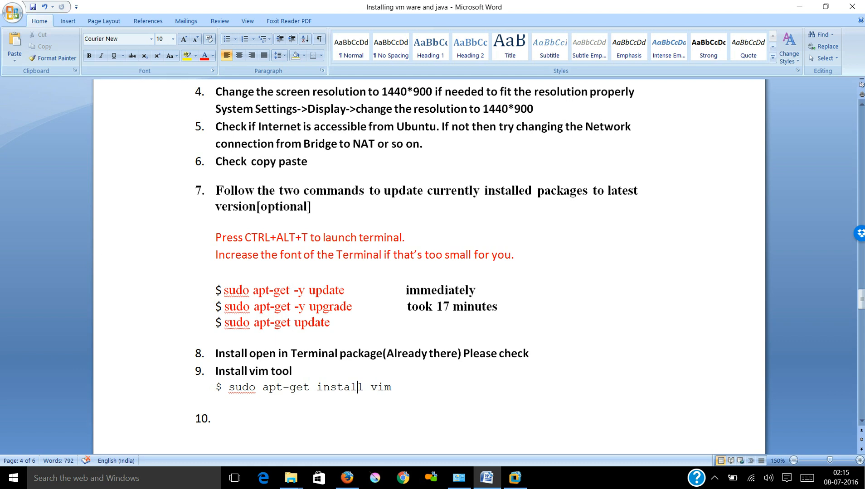
{"action": "left_click_drag", "start_coordinate": [249, 372], "coordinate": [269, 372]}
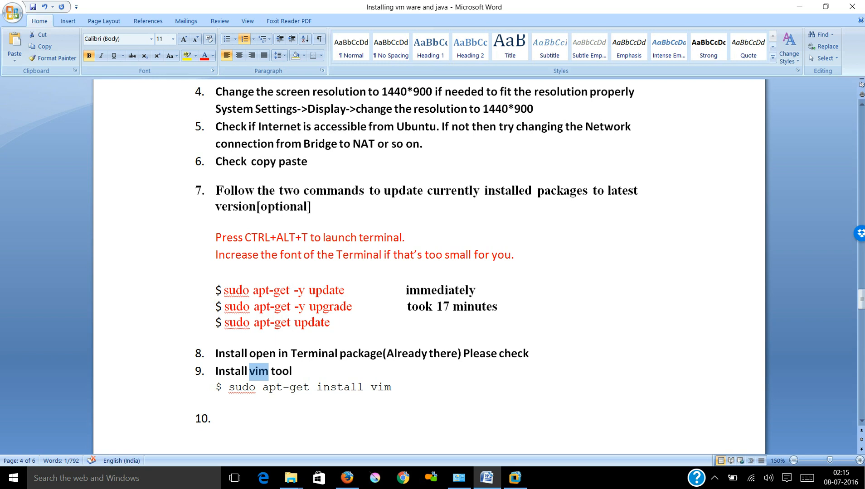
{"action": "left_click", "coordinate": [272, 403]}
{"action": "key", "text": "ctrl+shift+Right"}
{"action": "key", "text": "ctrl+shift+Right"}
{"action": "key", "text": "ctrl+shift+Right"}
{"action": "key", "text": "ctrl+shift+Right"}
{"action": "key", "text": "ctrl+shift+Right"}
{"action": "key", "text": "ctrl+shift+Right"}
{"action": "key", "text": "super+c"}
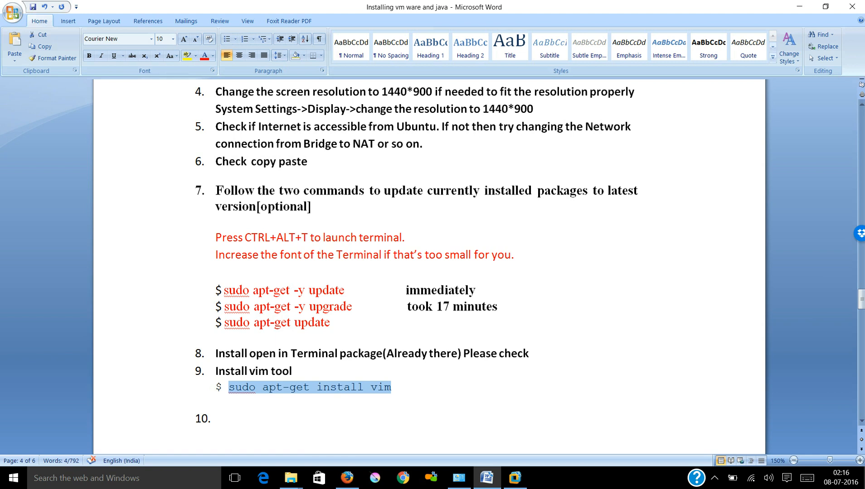
Run the copied "sudo apt-get install vim" command in the Ubuntu home terminal and answer Y to continue the installation.
{"action": "left_click", "coordinate": [515, 478]}
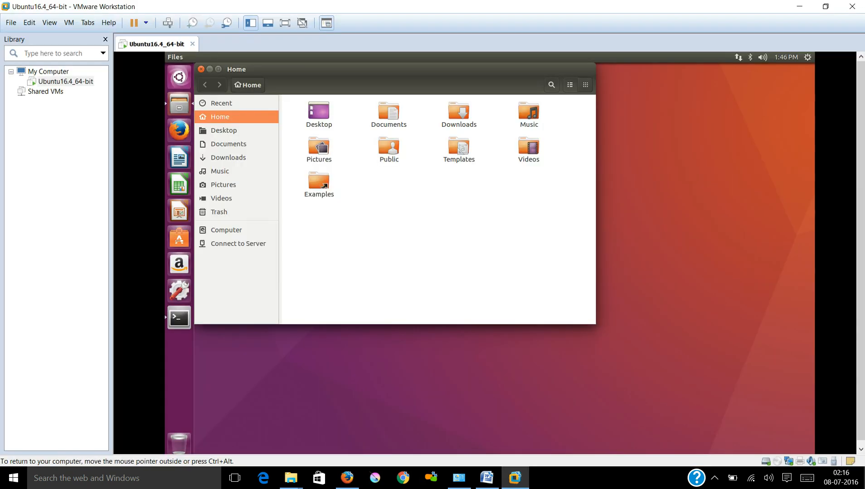
{"action": "left_click", "coordinate": [179, 318]}
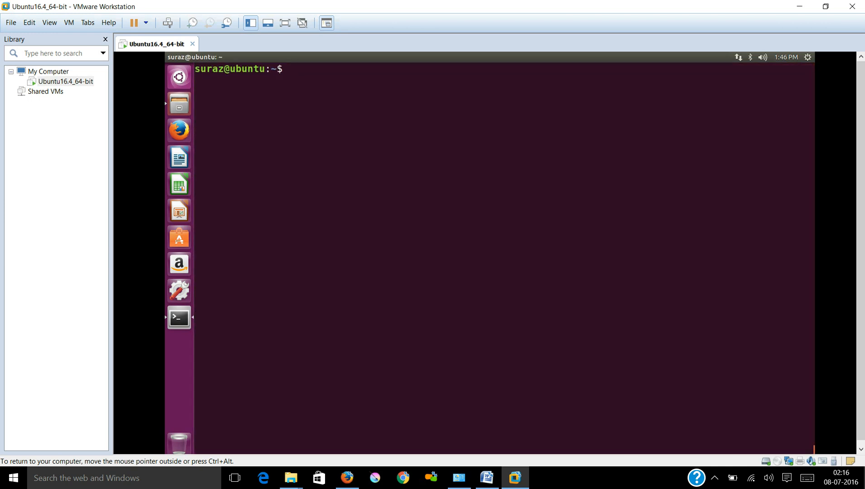
{"action": "right_click", "coordinate": [337, 103]}
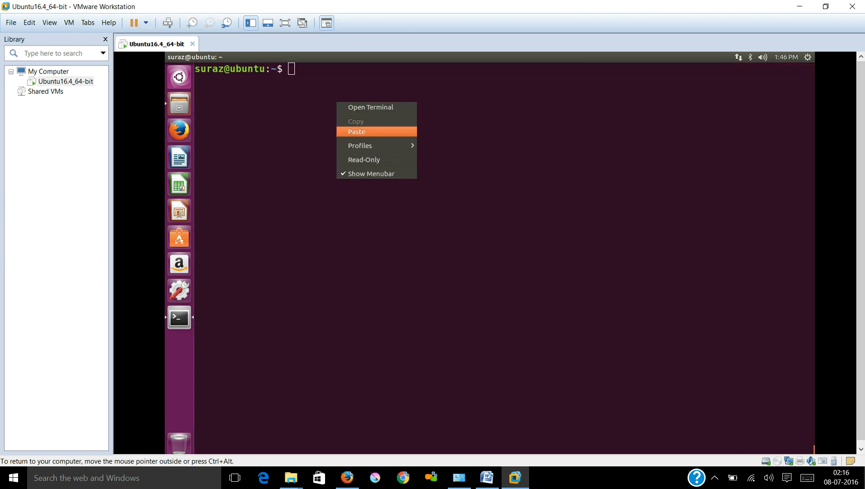
{"action": "left_click", "coordinate": [357, 132]}
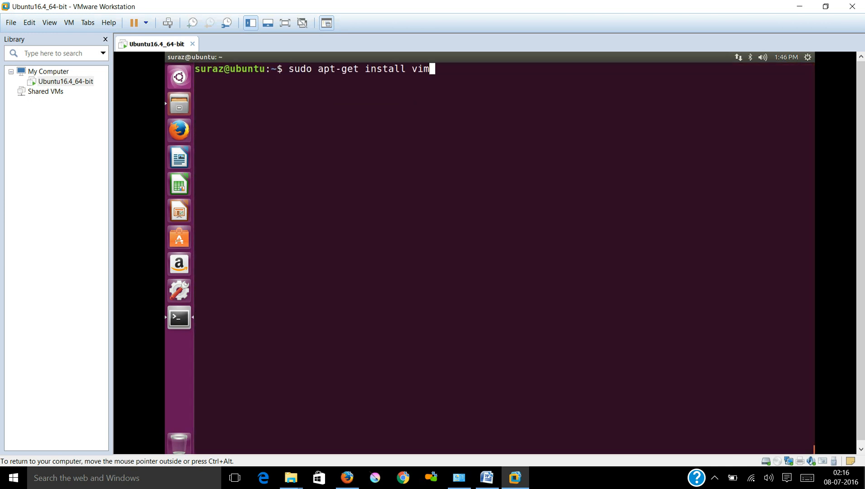
{"action": "key", "text": "Return"}
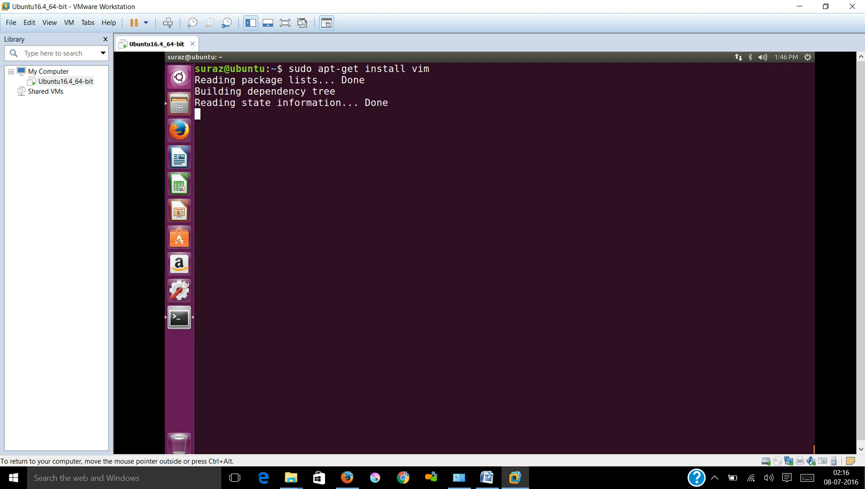
{"action": "type", "text": "Y"}
{"action": "key", "text": "Return"}
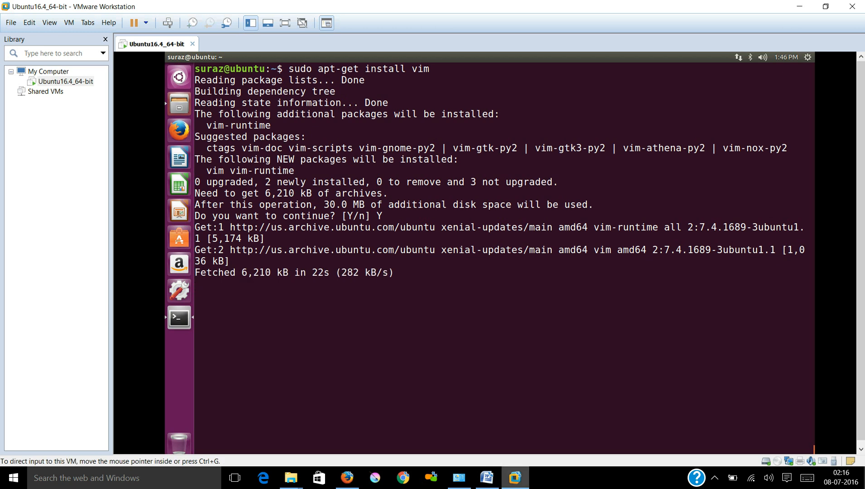
Examine the Install Java section of the Word notes for the JDK 1.8 download instructions.
{"action": "left_click", "coordinate": [487, 478]}
{"action": "left_click", "coordinate": [530, 354]}
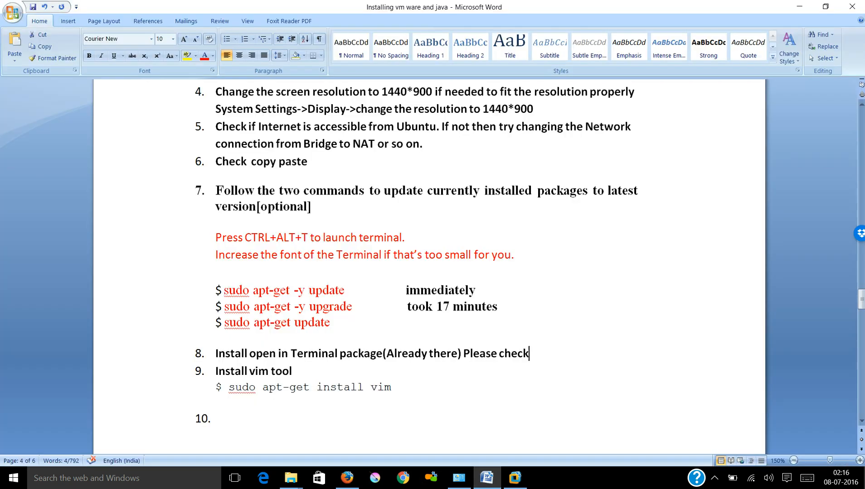
{"action": "key", "text": "Down"}
{"action": "key", "text": "Down"}
{"action": "key", "text": "Down"}
{"action": "key", "text": "Down"}
{"action": "key", "text": "Down"}
{"action": "key", "text": "Down"}
{"action": "key", "text": "Down"}
{"action": "key", "text": "Down"}
{"action": "key", "text": "Down"}
{"action": "key", "text": "Down"}
{"action": "key", "text": "Down"}
{"action": "key", "text": "Down"}
{"action": "key", "text": "Down"}
{"action": "key", "text": "Down"}
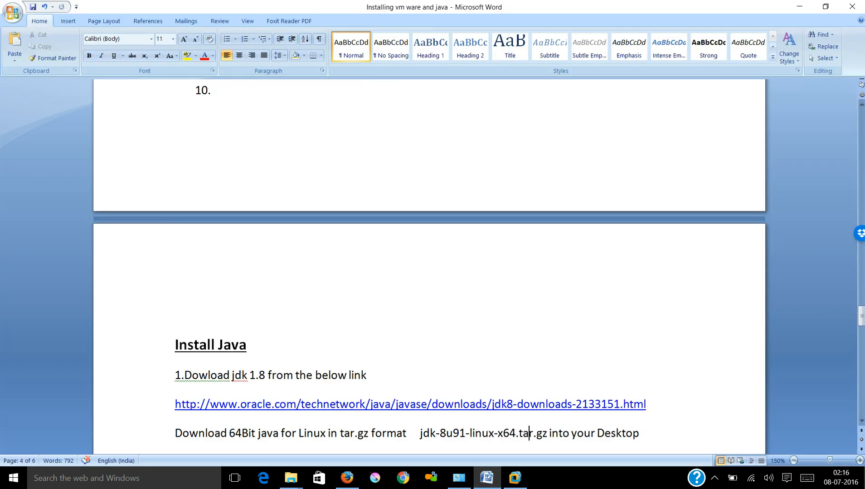
{"action": "key", "text": "Down"}
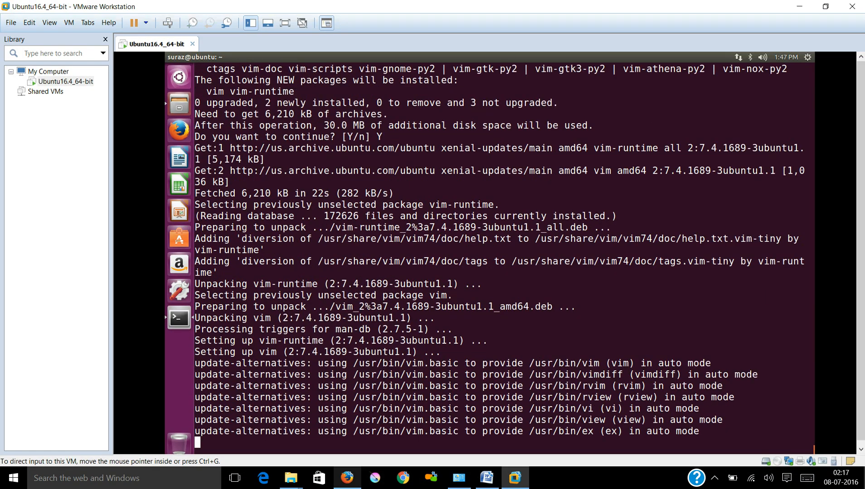
Minimize the Ubuntu terminal and close the Home folder window.
{"action": "mouse_move", "coordinate": [347, 479]}
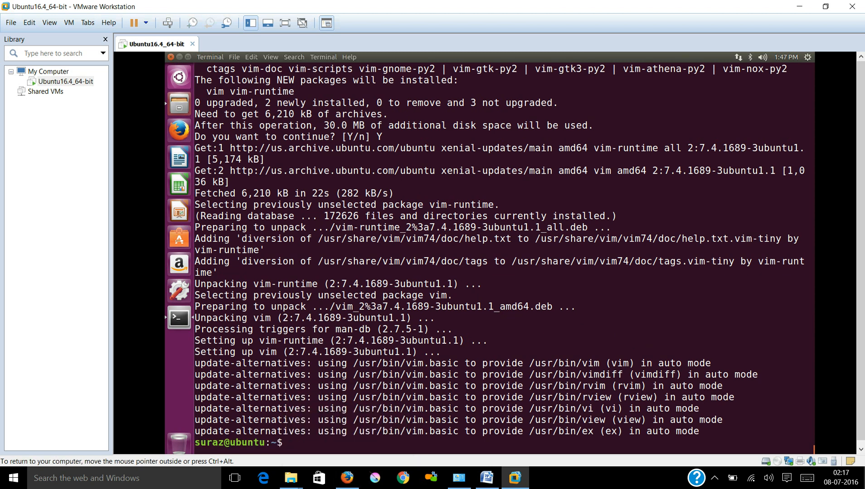
{"action": "left_click", "coordinate": [179, 57]}
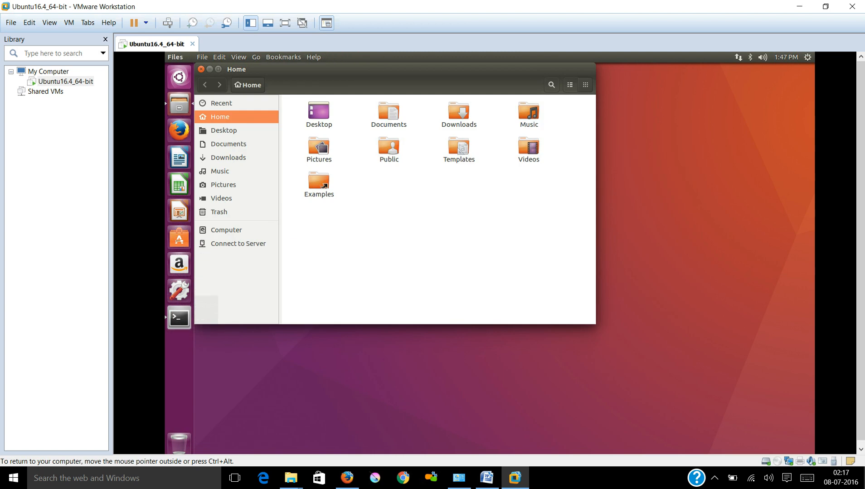
{"action": "left_click", "coordinate": [201, 69]}
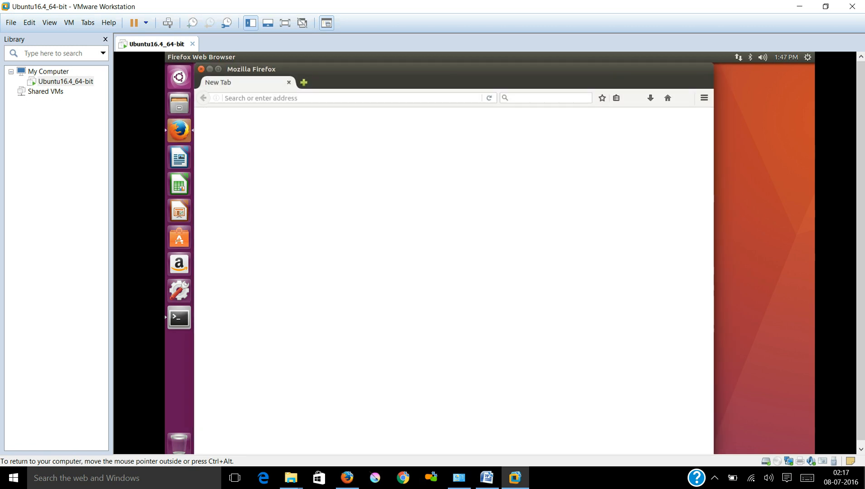
Maximize the Firefox window in the Ubuntu virtual machine and open google.com.
{"action": "left_click", "coordinate": [218, 70]}
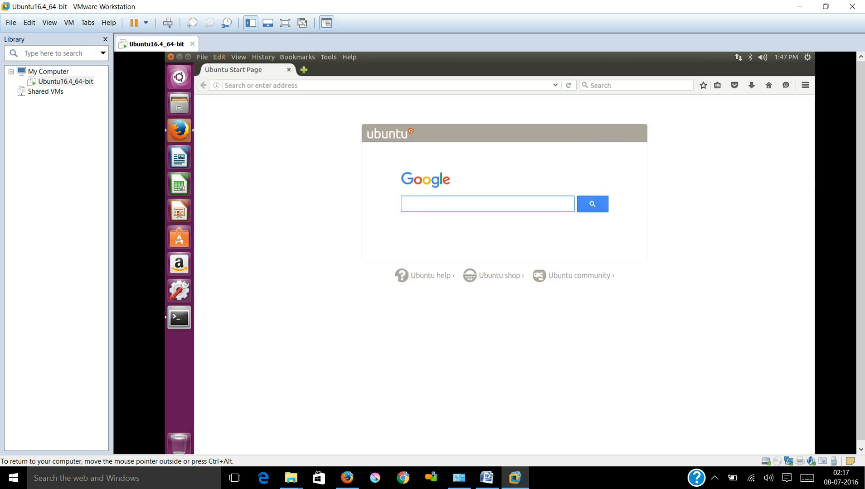
{"action": "left_click", "coordinate": [259, 85]}
{"action": "type", "text": "google.com/"}
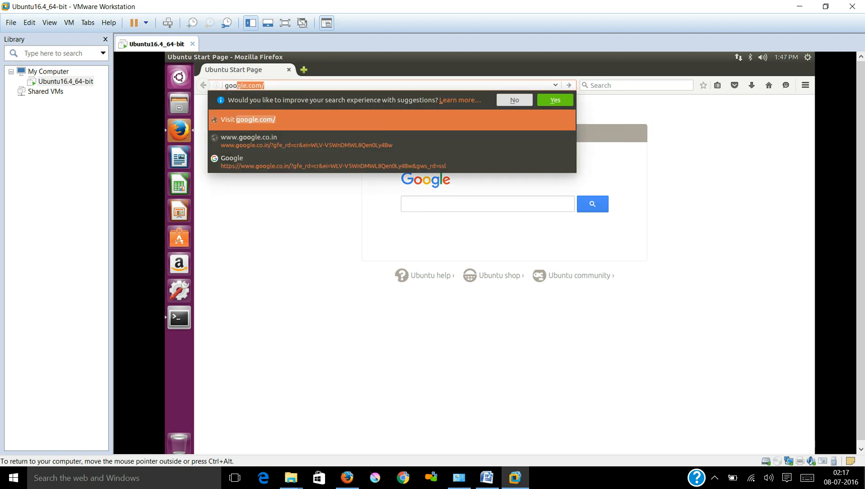
{"action": "key", "text": "Return"}
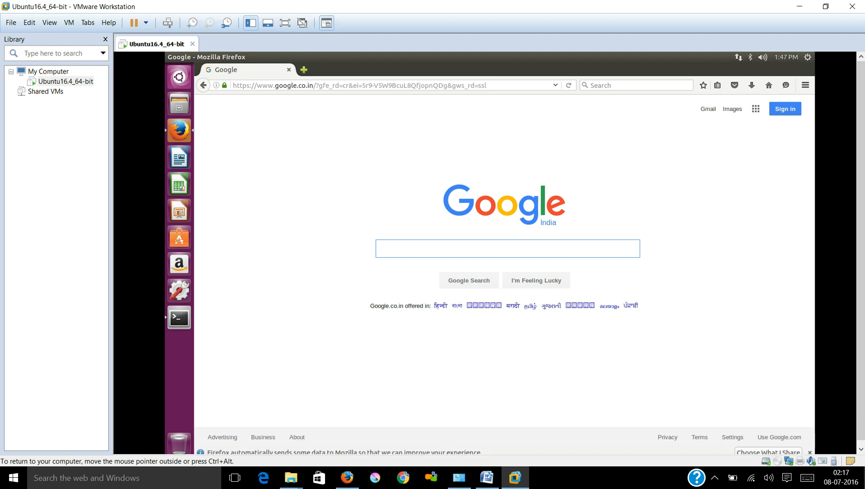
Search Google for "java 8 download".
{"action": "type", "text": "java java"}
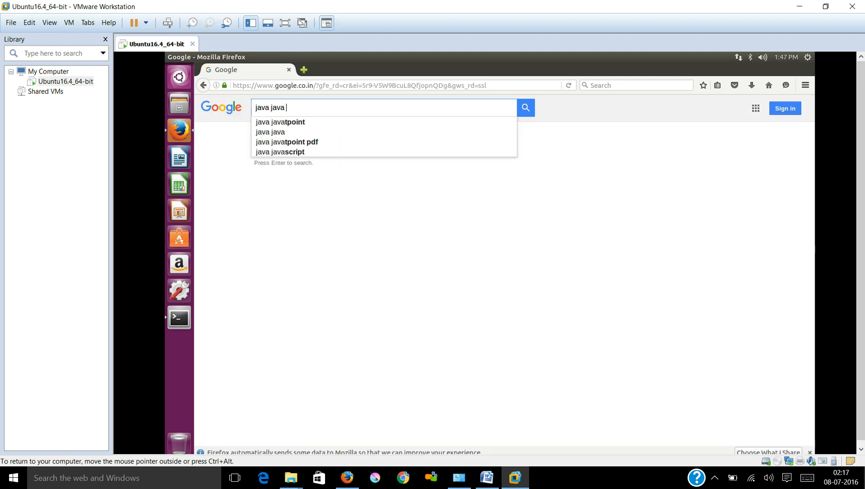
{"action": "key", "text": "BackSpace"}
{"action": "key", "text": "BackSpace"}
{"action": "key", "text": "BackSpace"}
{"action": "type", "text": "8 dow"}
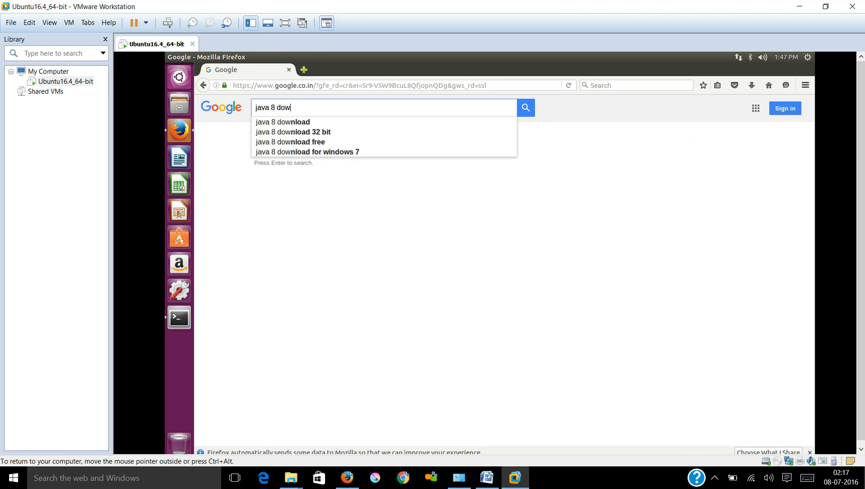
{"action": "type", "text": "nload"}
{"action": "key", "text": "Return"}
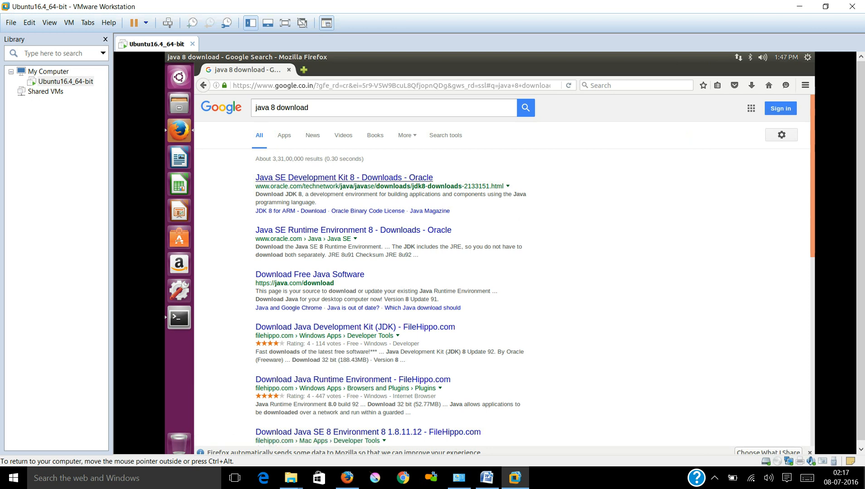
Open Oracle's Java SE Development Kit 8 Downloads page from the results and accept the license agreement for JDK 8u91.
{"action": "left_click", "coordinate": [344, 178]}
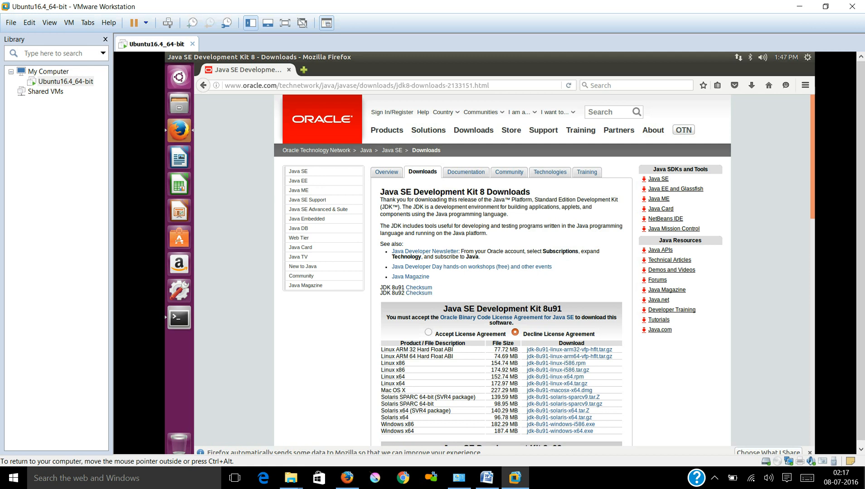
{"action": "left_click", "coordinate": [428, 333]}
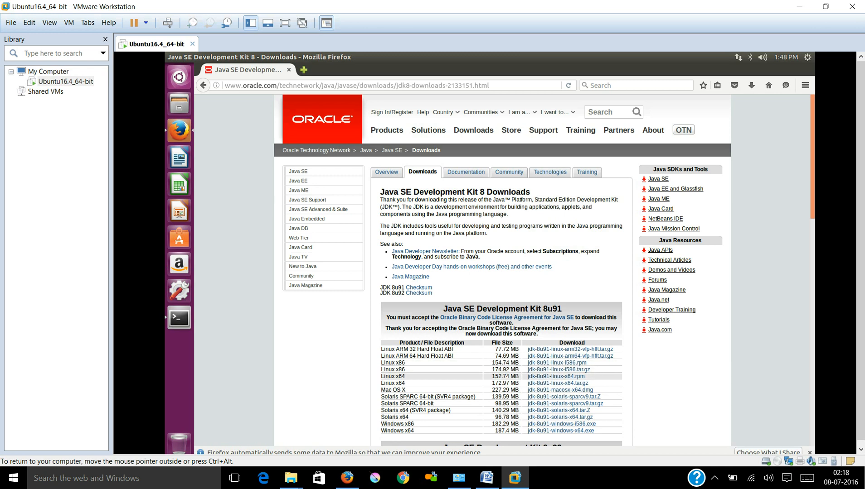
Download the Linux x64 archive jdk-8u91-linux-x64.tar.gz with the Save File option and dismiss the leftover download dialog.
{"action": "left_click_drag", "start_coordinate": [384, 377], "coordinate": [585, 376]}
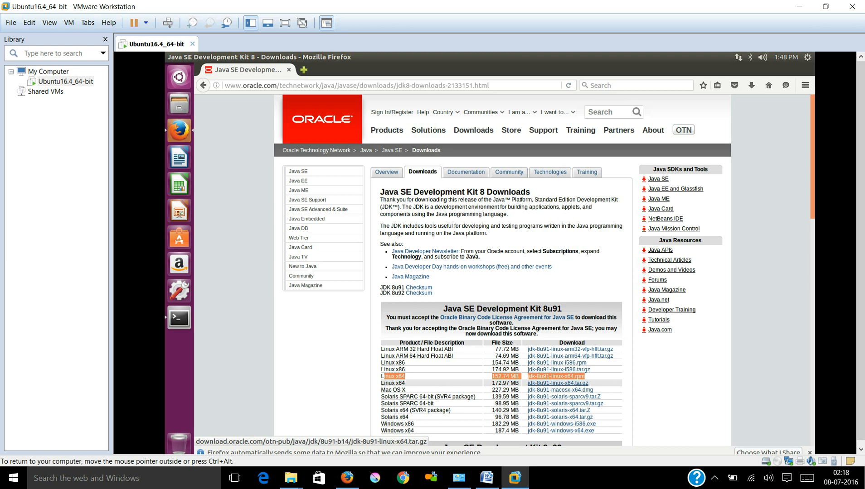
{"action": "scroll", "coordinate": [557, 384], "scroll_direction": "up", "scroll_amount": 3}
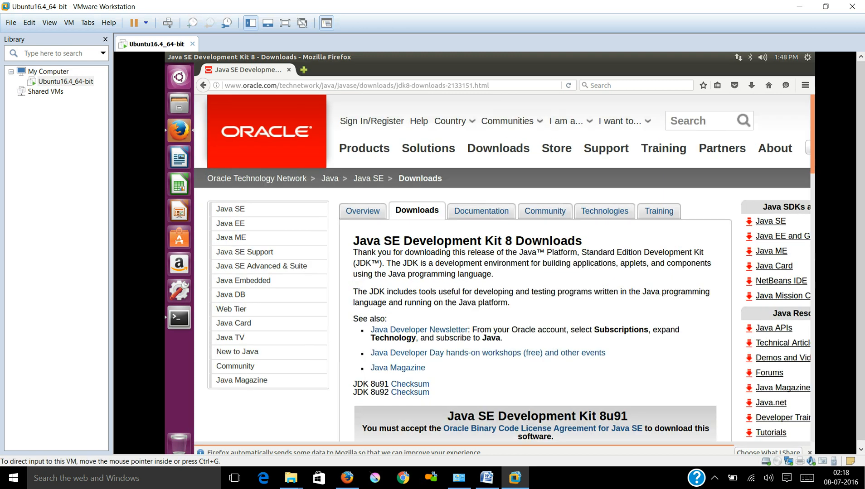
{"action": "scroll", "coordinate": [504, 267], "scroll_direction": "down", "scroll_amount": 5}
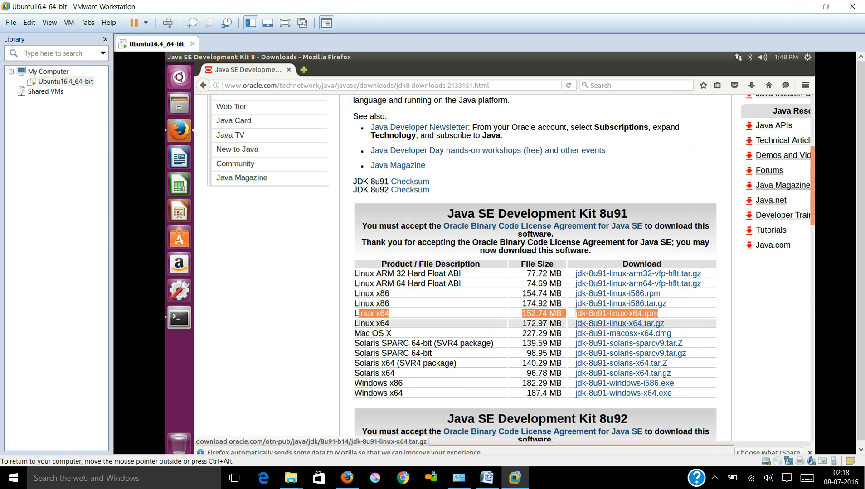
{"action": "left_click", "coordinate": [675, 324]}
{"action": "left_click_drag", "start_coordinate": [354, 323], "coordinate": [665, 324]}
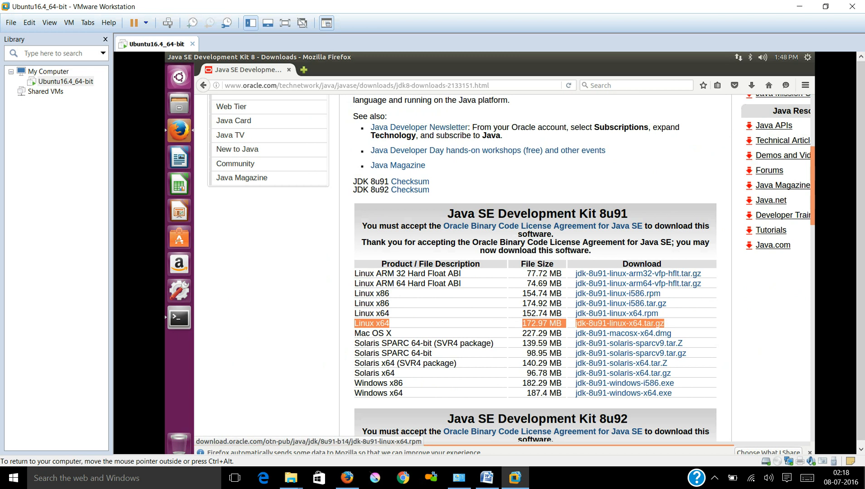
{"action": "left_click", "coordinate": [657, 325]}
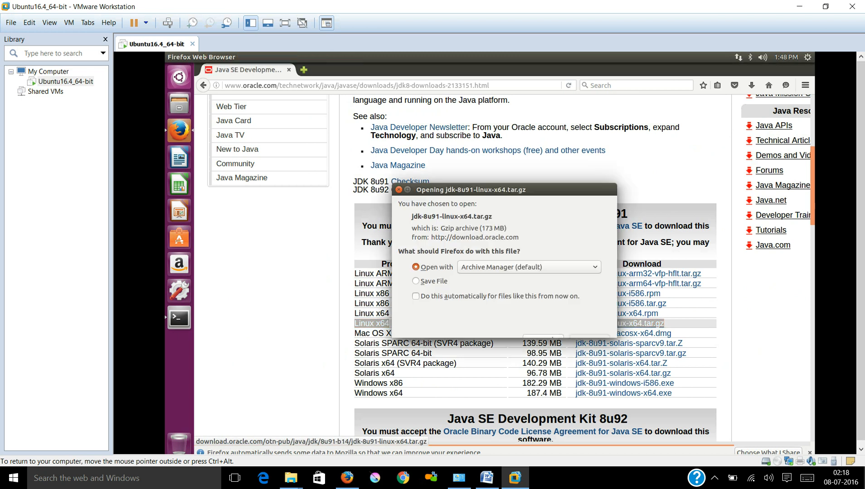
{"action": "left_click", "coordinate": [416, 282]}
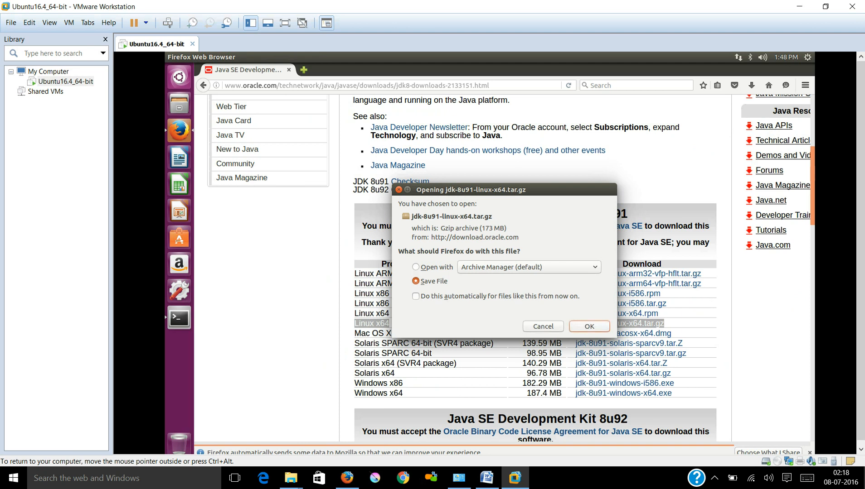
{"action": "key", "text": "Return"}
{"action": "left_click", "coordinate": [543, 327]}
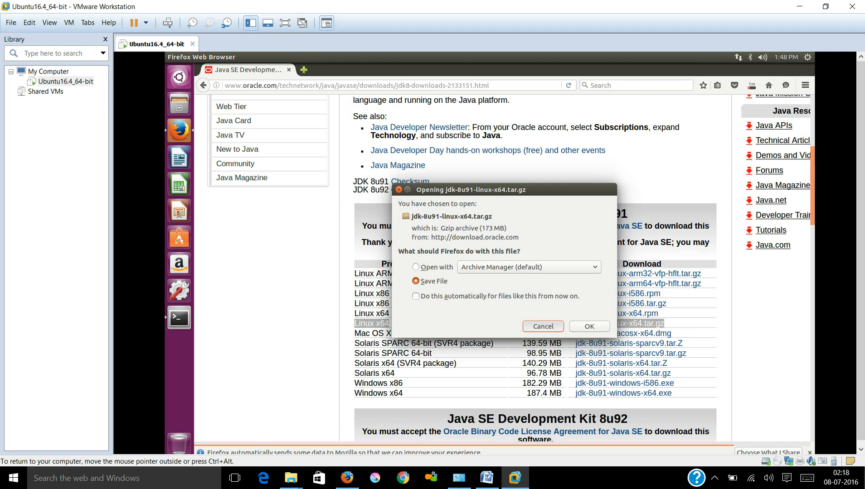
Open the folder containing the finished JDK download from Firefox's download list and select jdk-8u91-linux-x64.tar.gz there.
{"action": "left_click", "coordinate": [752, 85]}
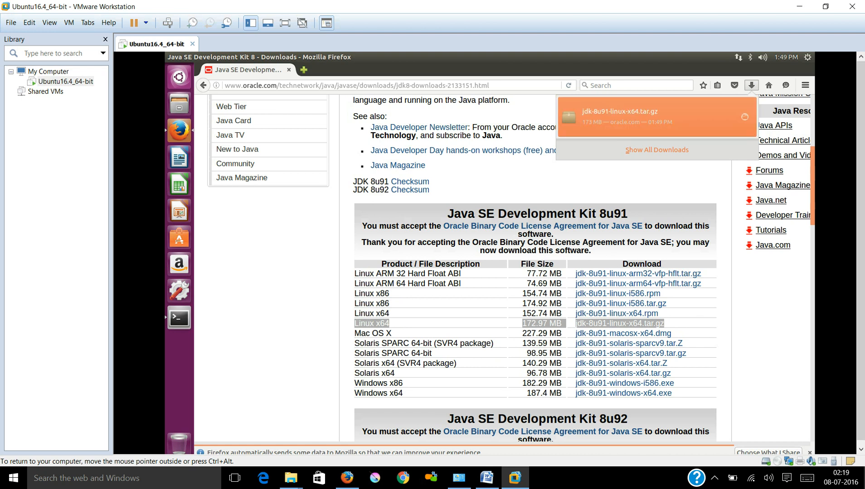
{"action": "left_click", "coordinate": [744, 117]}
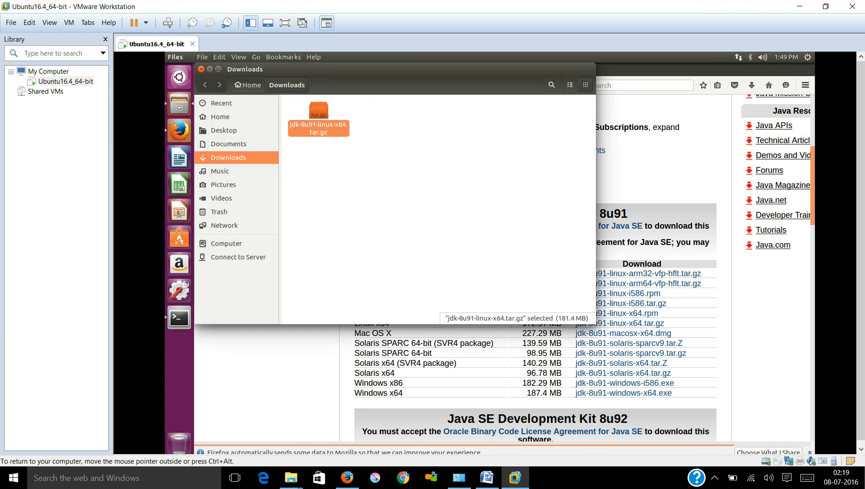
{"action": "left_click", "coordinate": [373, 146]}
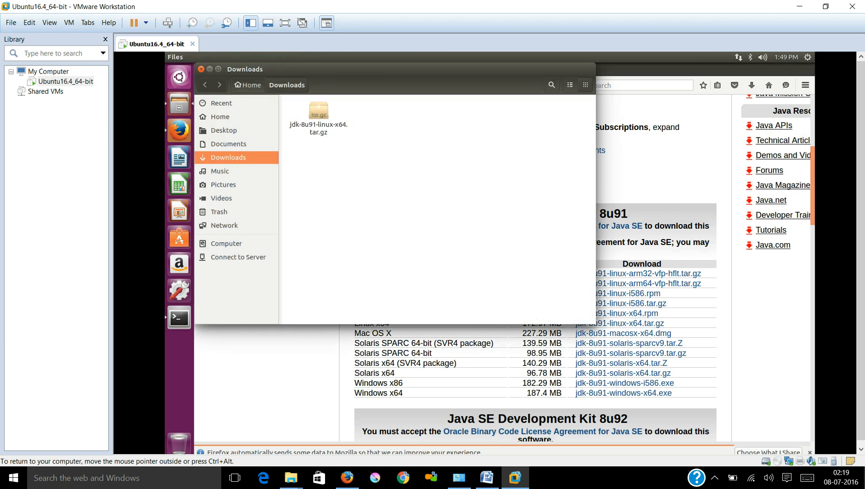
{"action": "left_click", "coordinate": [319, 112]}
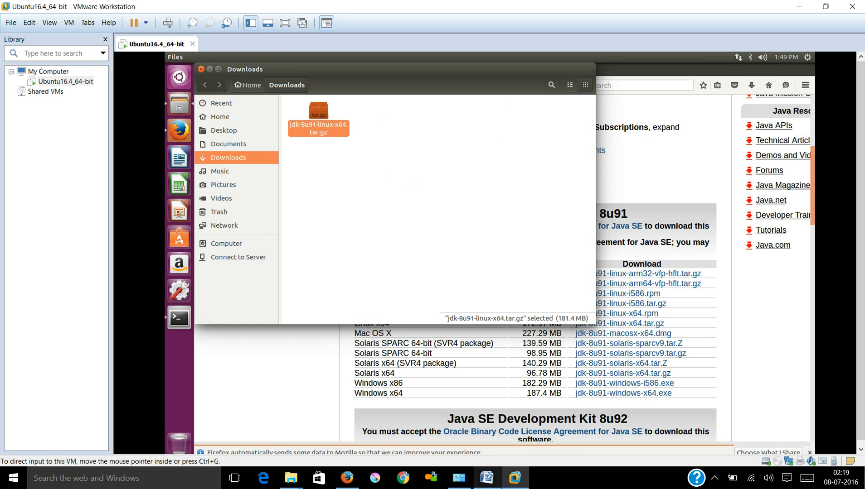
Check the Install Java section of the Word notes for the archive's name and target folder, and return to the virtual machine.
{"action": "left_click", "coordinate": [486, 478]}
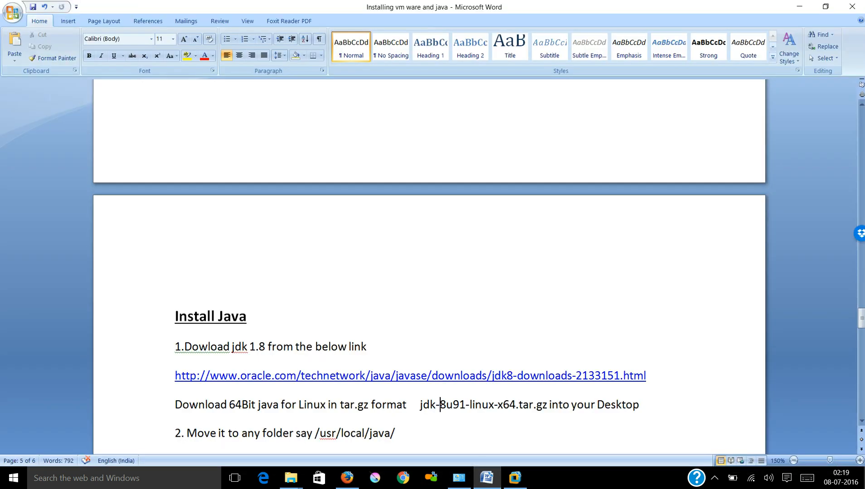
{"action": "key", "text": "Down"}
{"action": "key", "text": "Down"}
{"action": "key", "text": "Down"}
{"action": "key", "text": "Down"}
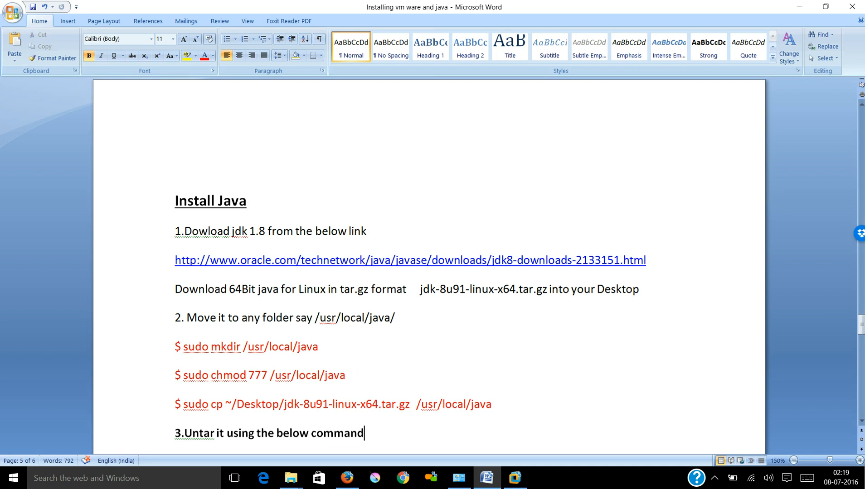
{"action": "left_click_drag", "start_coordinate": [420, 291], "coordinate": [466, 290]}
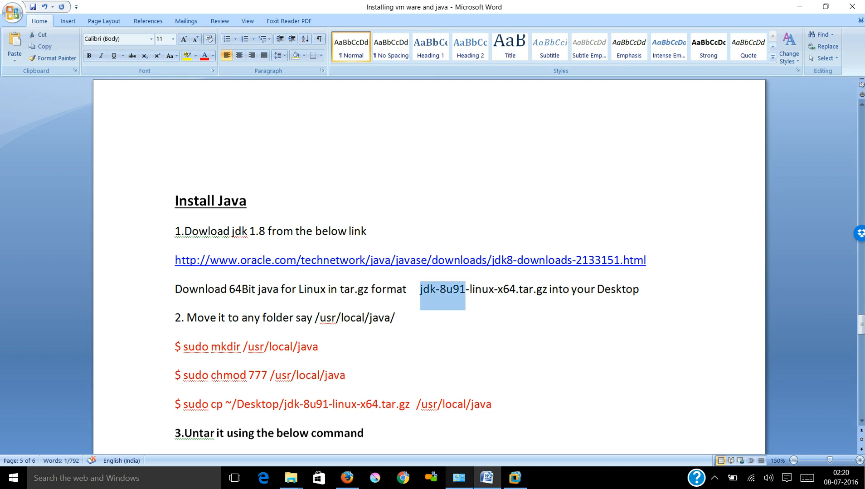
{"action": "left_click", "coordinate": [515, 478]}
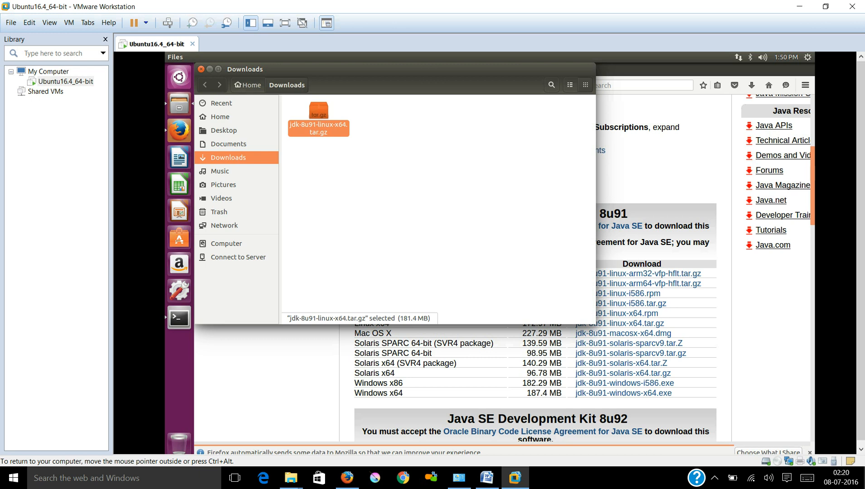
Open jdk-8u91-linux-x64.tar.gz from the Downloads folder to inspect its contents, and close the archive window.
{"action": "left_click", "coordinate": [374, 157]}
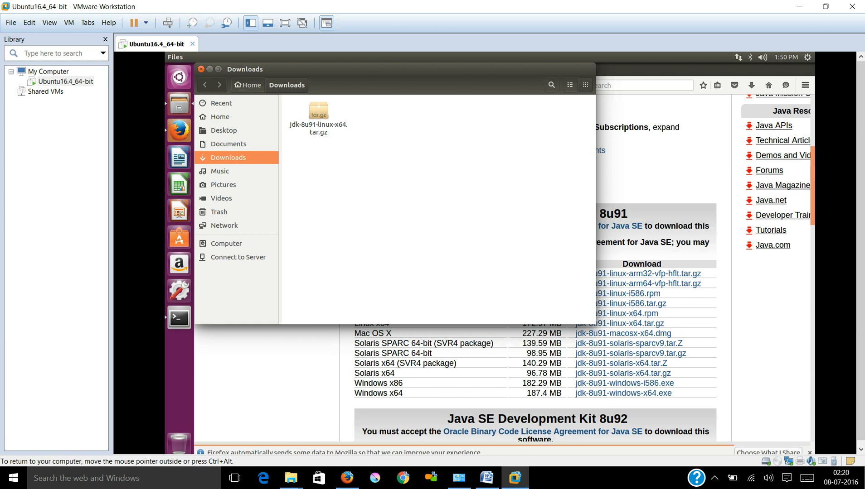
{"action": "double_click", "coordinate": [318, 114]}
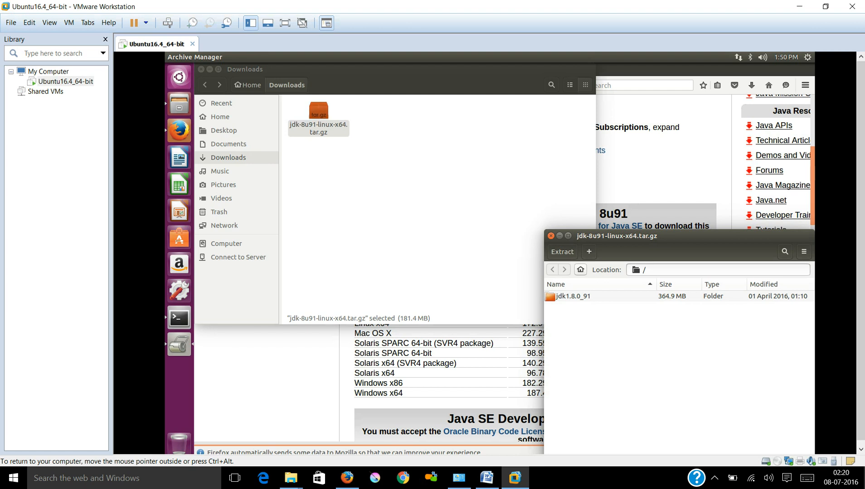
{"action": "left_click", "coordinate": [551, 236]}
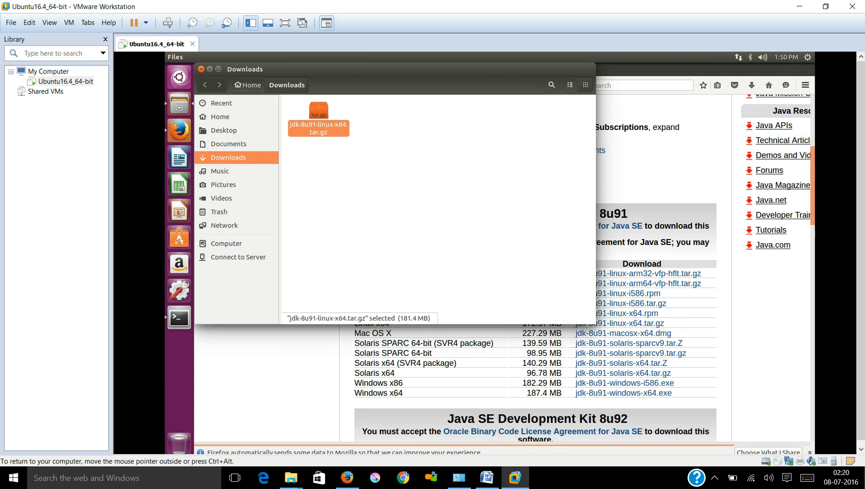
Close the file manager and browser windows and paste a copy of jdk-8u91-linux-x64.tar.gz onto the Ubuntu desktop.
{"action": "left_click", "coordinate": [200, 69]}
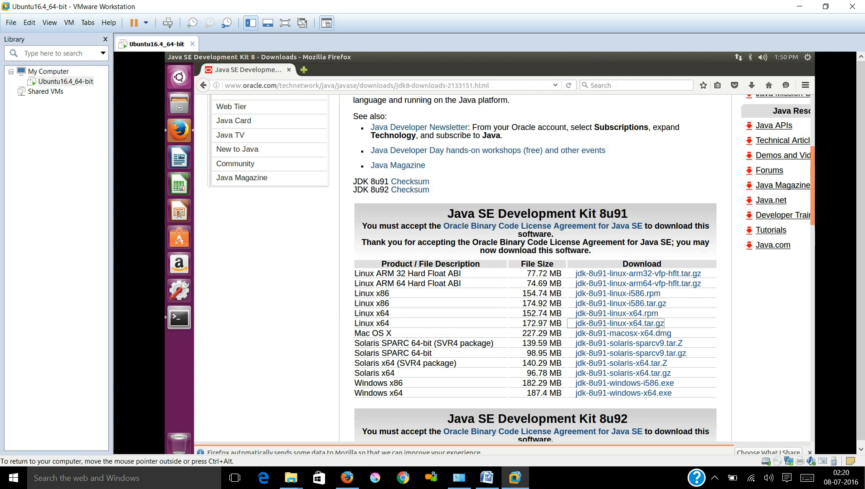
{"action": "left_click", "coordinate": [171, 57]}
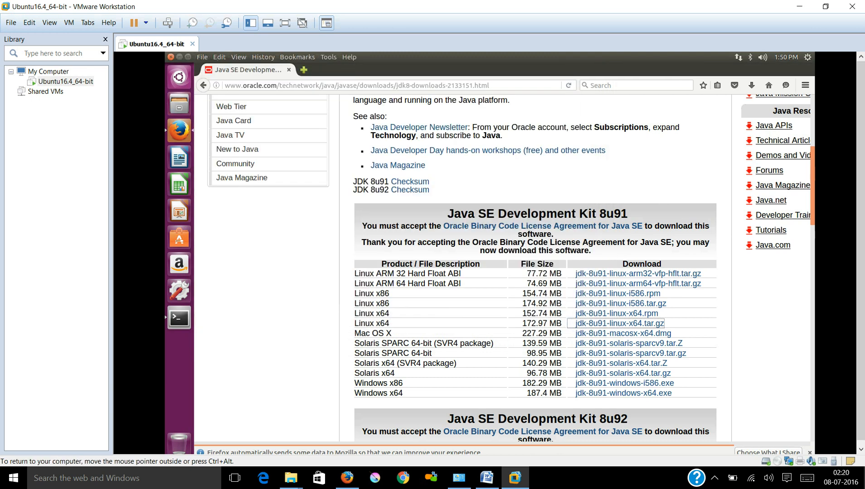
{"action": "key", "text": "ctrl+v"}
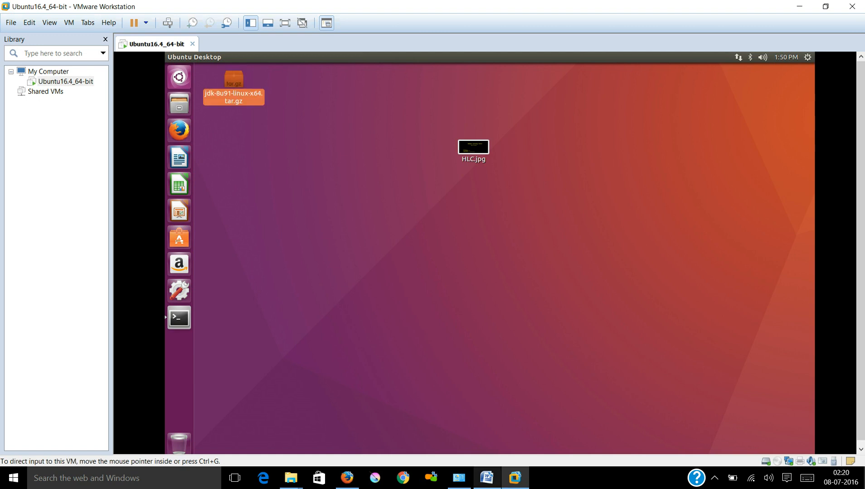
Check the target folder /usr/local/java/ in the Word install instructions and return to the virtual machine.
{"action": "left_click", "coordinate": [487, 478]}
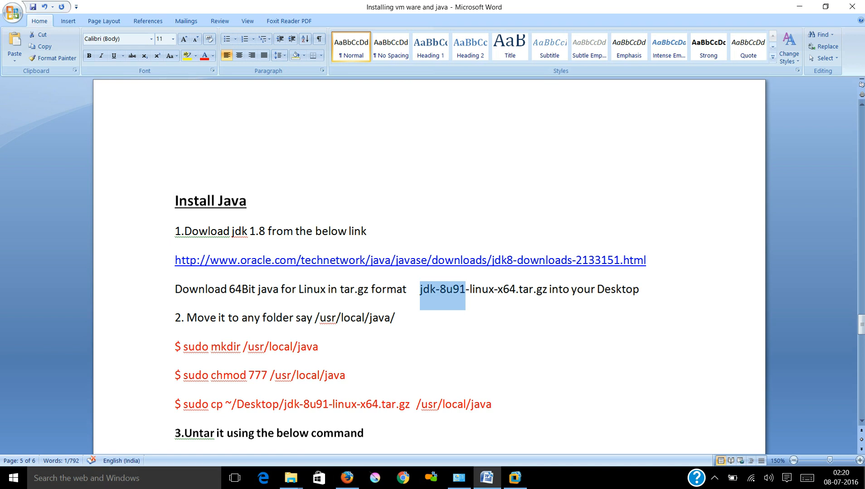
{"action": "left_click_drag", "start_coordinate": [315, 318], "coordinate": [395, 317]}
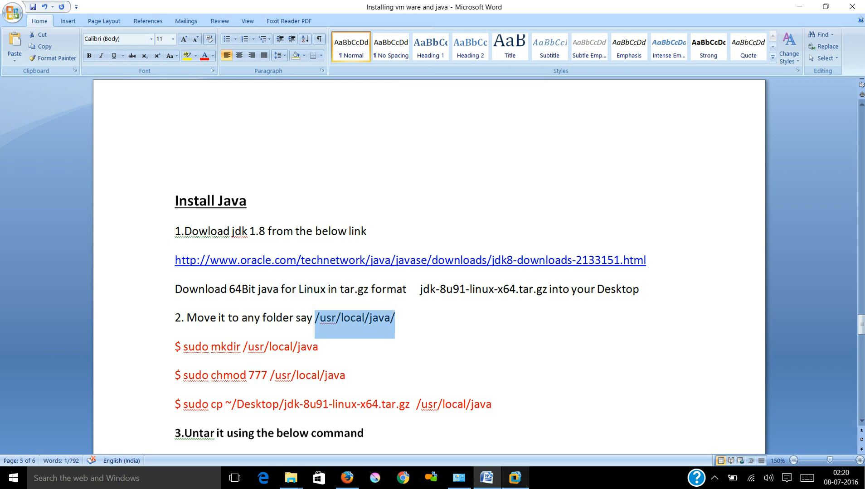
{"action": "left_click", "coordinate": [515, 478]}
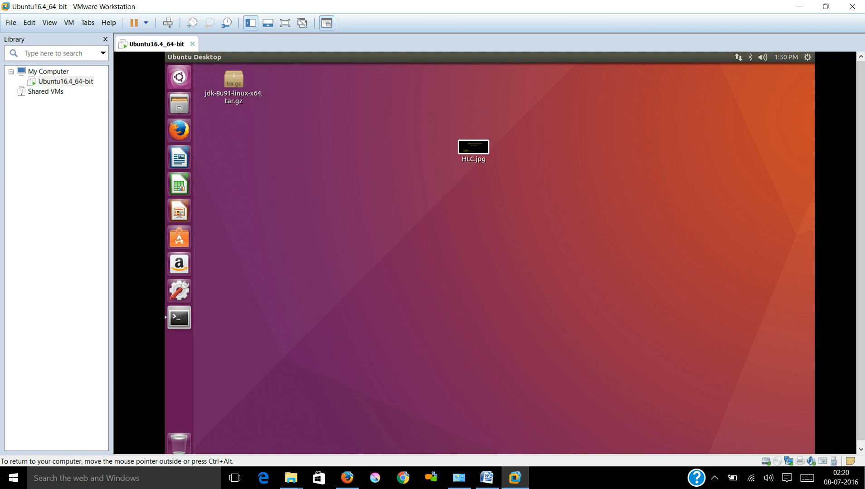
In a cleared terminal, change to the Desktop directory and list its files.
{"action": "left_click", "coordinate": [179, 318]}
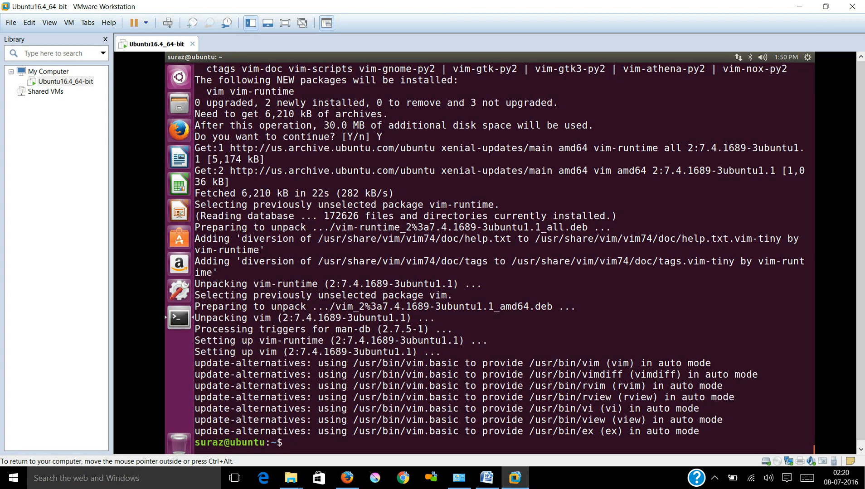
{"action": "key", "text": "ctrl+l"}
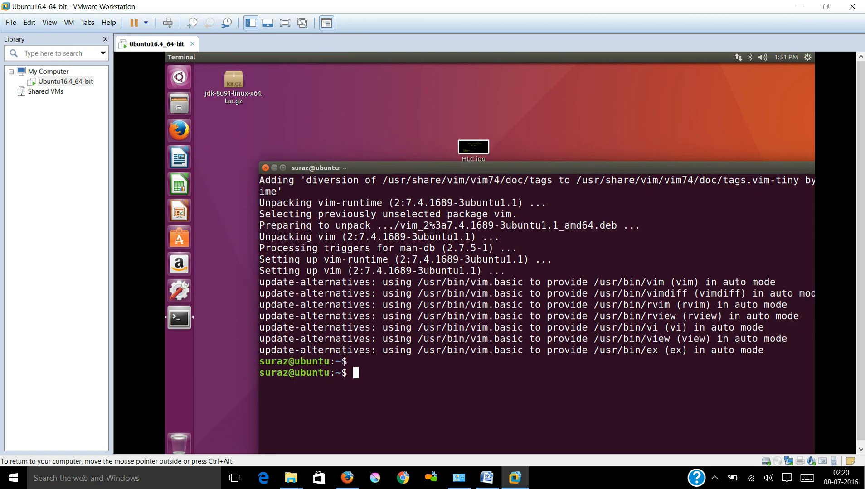
{"action": "key", "text": "ctrl+l"}
{"action": "type", "text": "cd De"}
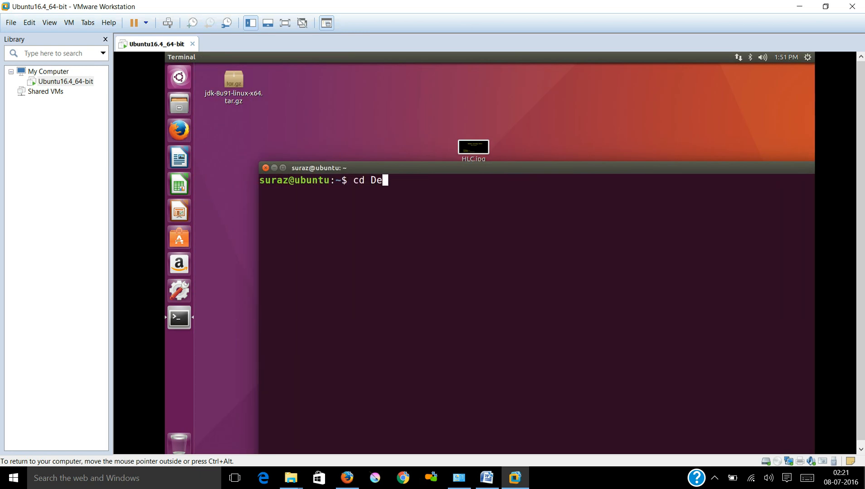
{"action": "key", "text": "Tab"}
{"action": "key", "text": "Return"}
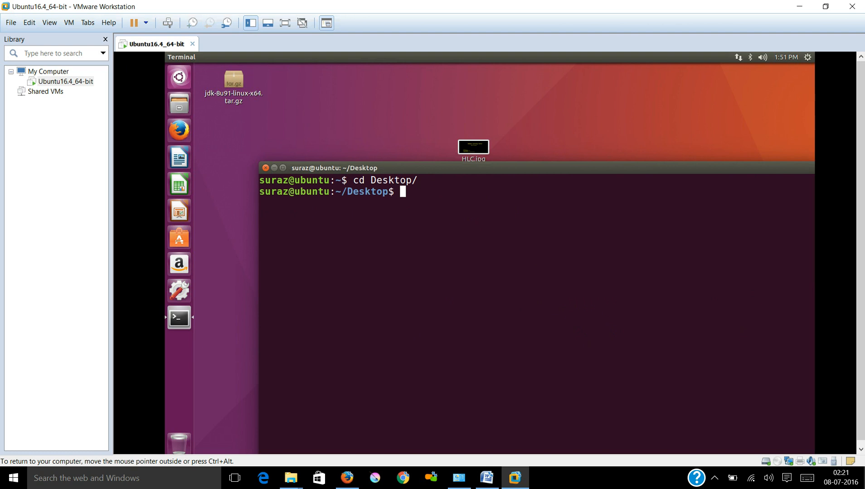
{"action": "type", "text": "ls"}
{"action": "key", "text": "Return"}
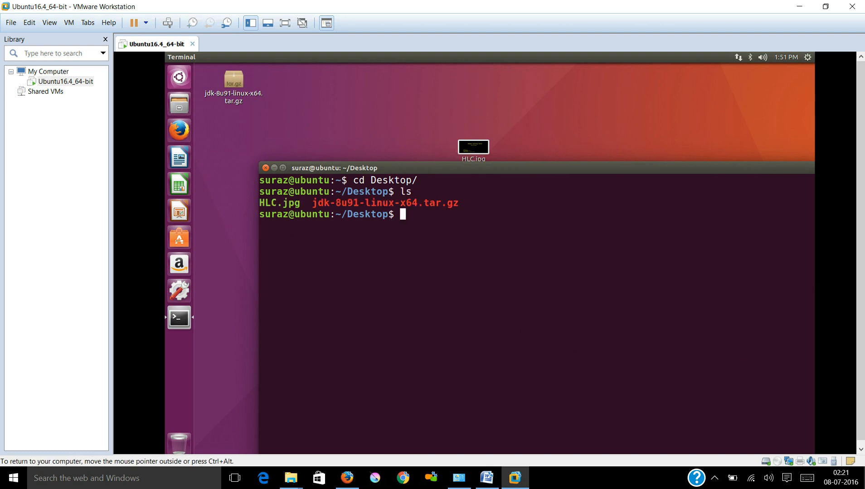
Copy the command "sudo mkdir /usr/local/java" from the Install Java instructions in Word.
{"action": "left_click", "coordinate": [487, 478]}
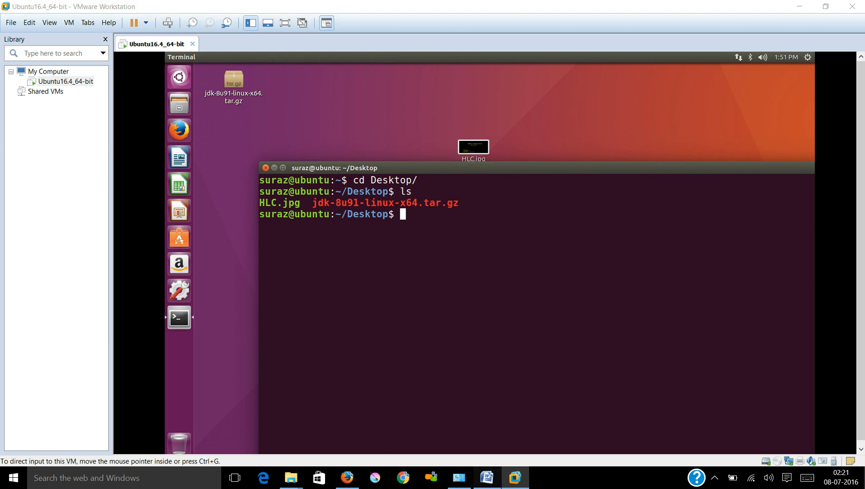
{"action": "left_click", "coordinate": [346, 375]}
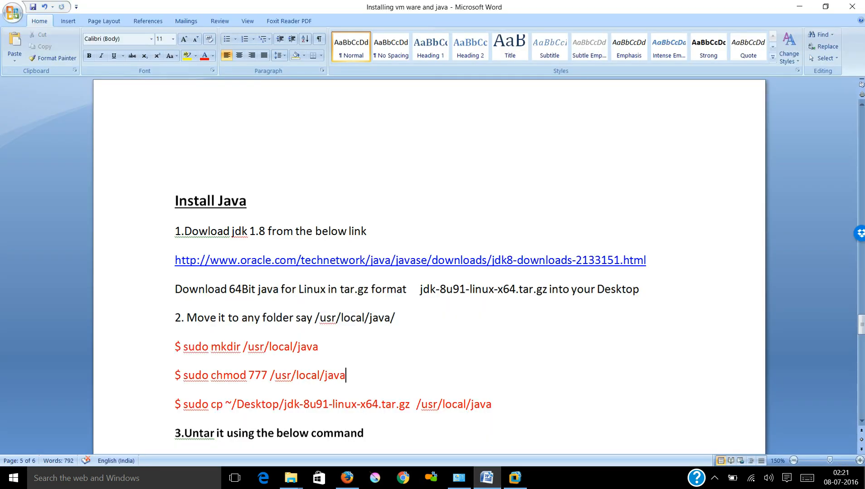
{"action": "left_click_drag", "start_coordinate": [183, 347], "coordinate": [243, 347]}
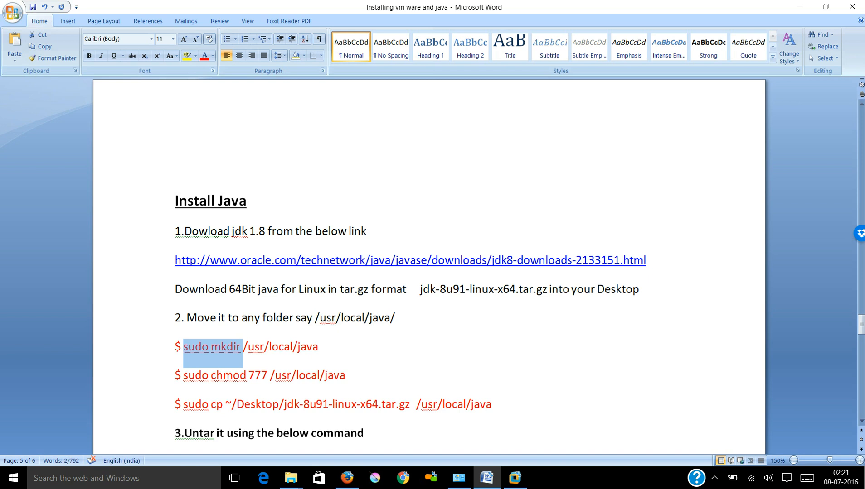
{"action": "left_click", "coordinate": [313, 348]}
{"action": "left_click", "coordinate": [184, 347]}
{"action": "left_click_drag", "start_coordinate": [184, 347], "coordinate": [210, 347]}
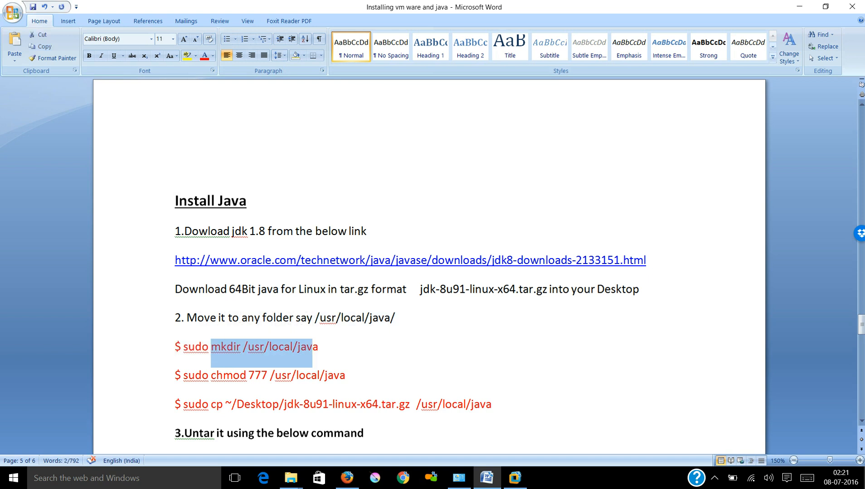
{"action": "left_click", "coordinate": [319, 347]}
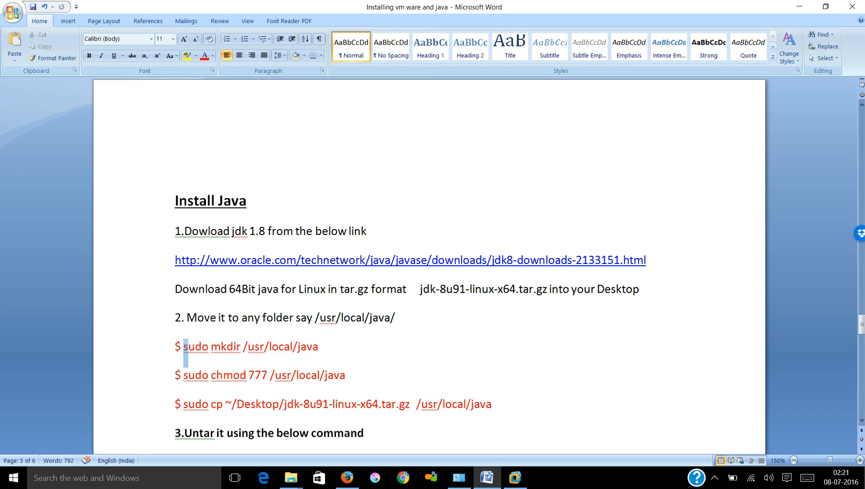
{"action": "left_click_drag", "start_coordinate": [184, 347], "coordinate": [318, 347]}
{"action": "key", "text": "super+c"}
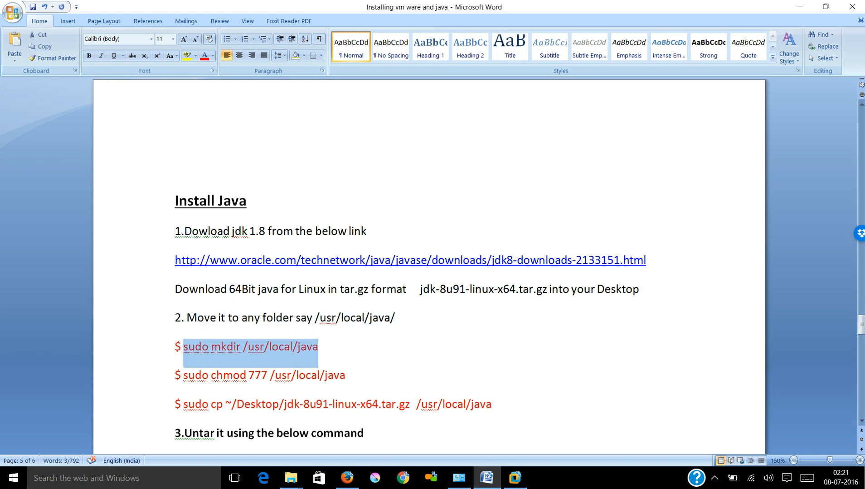
Create the Java directory by running the copied "sudo mkdir /usr/local/java" in the virtual machine's terminal.
{"action": "left_click", "coordinate": [515, 478]}
{"action": "right_click", "coordinate": [442, 255]}
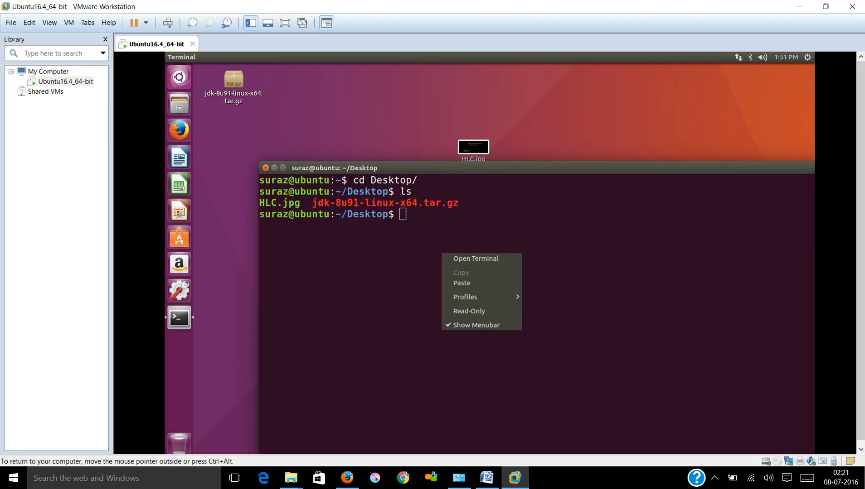
{"action": "left_click", "coordinate": [461, 283]}
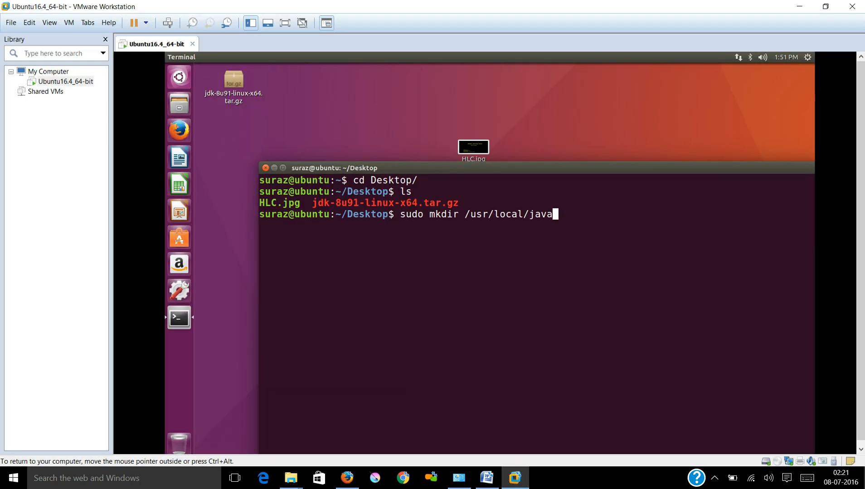
{"action": "key", "text": "ctrl+l"}
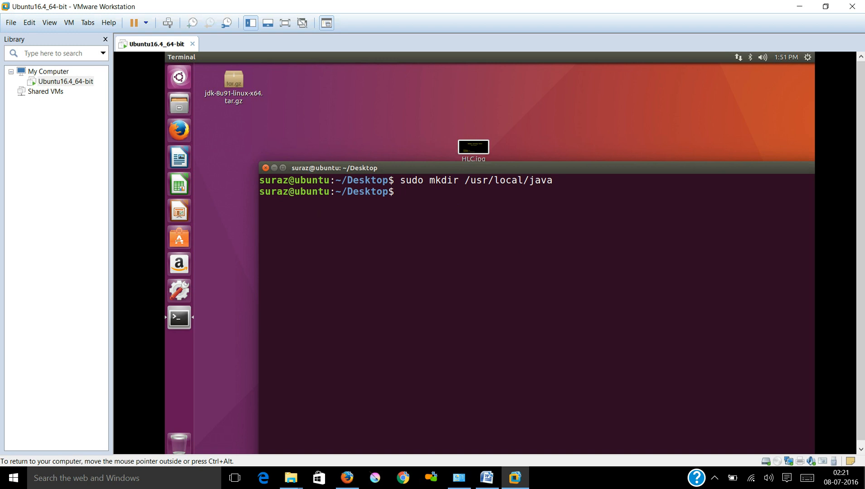
Take "sudo chmod 777 /usr/local/java" from the Word instructions and run it in the terminal.
{"action": "left_click", "coordinate": [515, 478]}
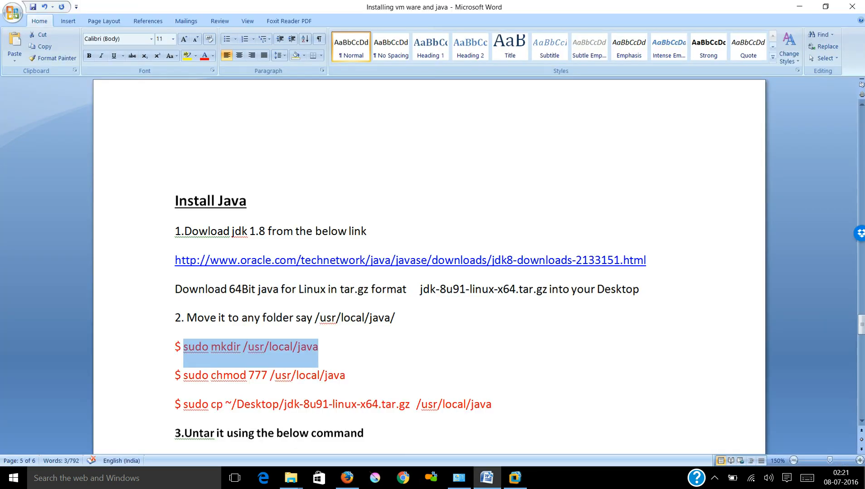
{"action": "left_click_drag", "start_coordinate": [184, 376], "coordinate": [345, 377]}
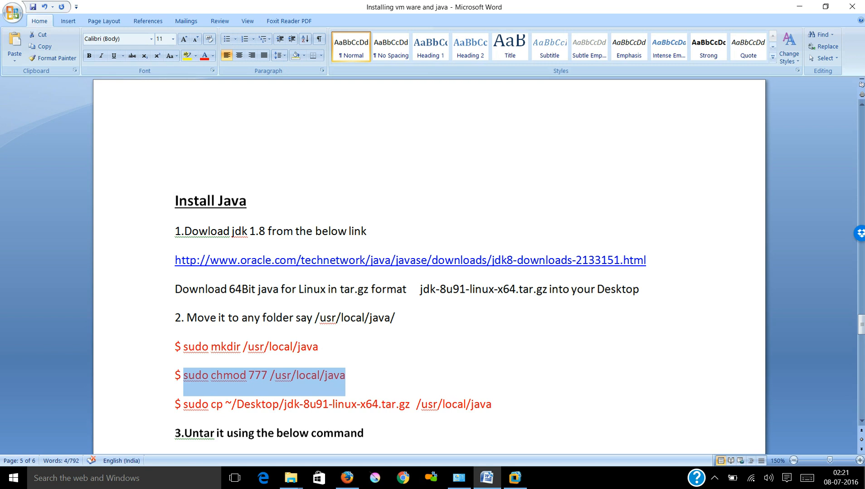
Copy the command "sudo cp ~/Desktop/jdk-8u91-linux-x64.tar.gz /usr/local/java" from the Word instructions.
{"action": "left_click_drag", "start_coordinate": [283, 405], "coordinate": [416, 404]}
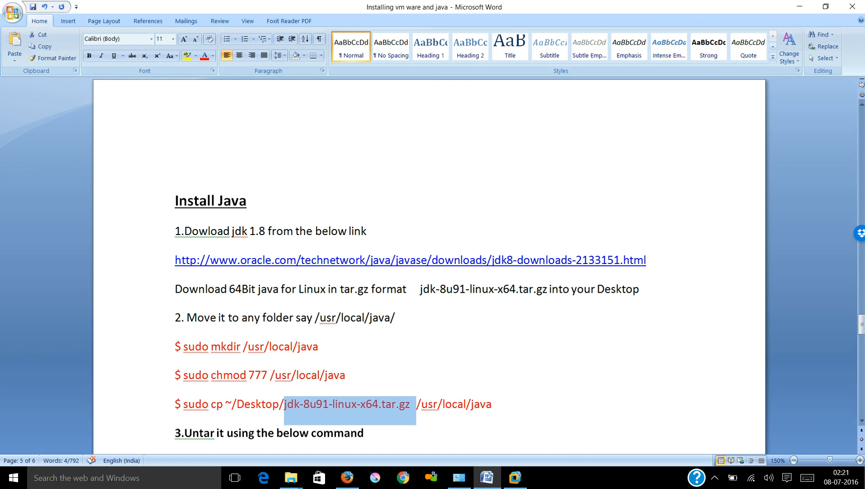
{"action": "double_click", "coordinate": [480, 405]}
{"action": "left_click", "coordinate": [480, 405]}
{"action": "left_click_drag", "start_coordinate": [183, 405], "coordinate": [498, 405]}
{"action": "key", "text": "super+c"}
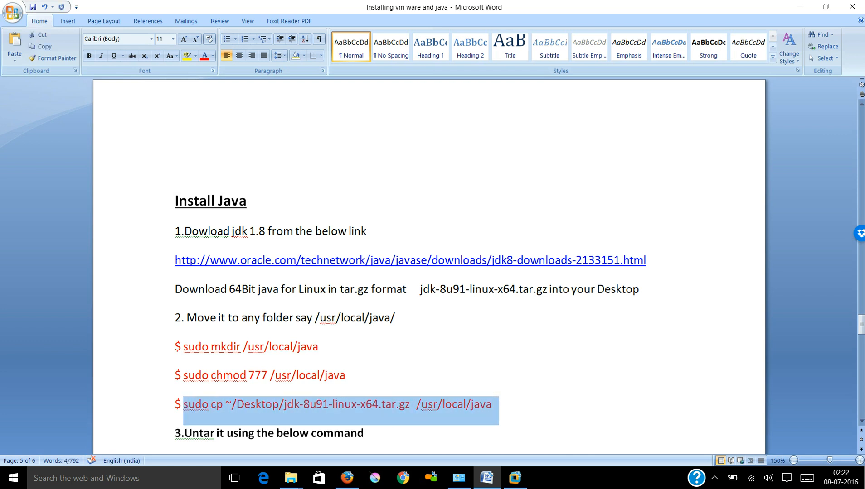
Paste and run the copied sudo cp command in the terminal to place the JDK archive in /usr/local/java.
{"action": "left_click", "coordinate": [515, 478]}
{"action": "right_click", "coordinate": [412, 238]}
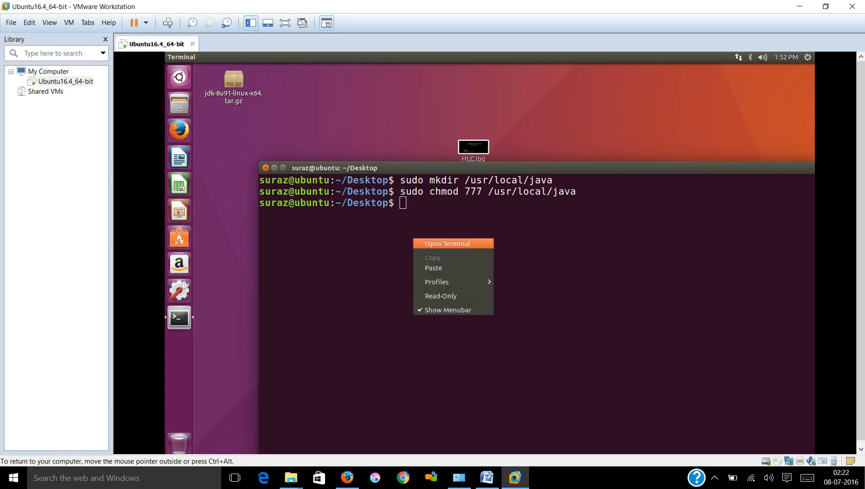
{"action": "left_click", "coordinate": [453, 267]}
{"action": "key", "text": "Return"}
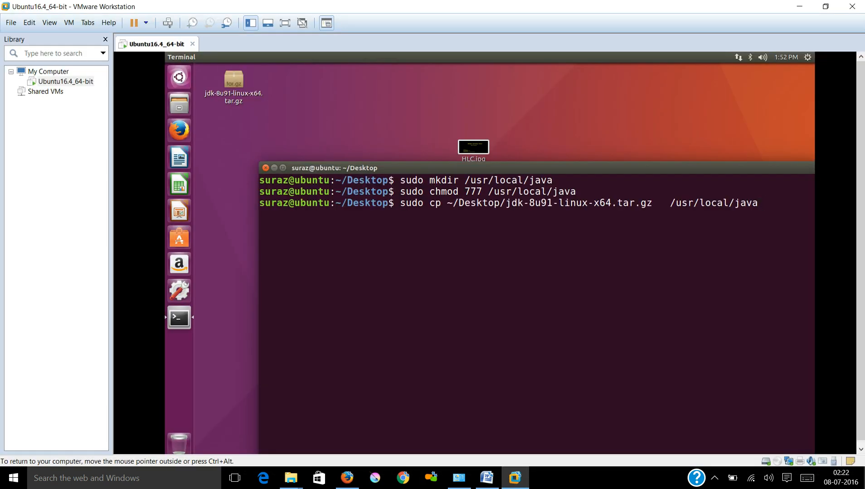
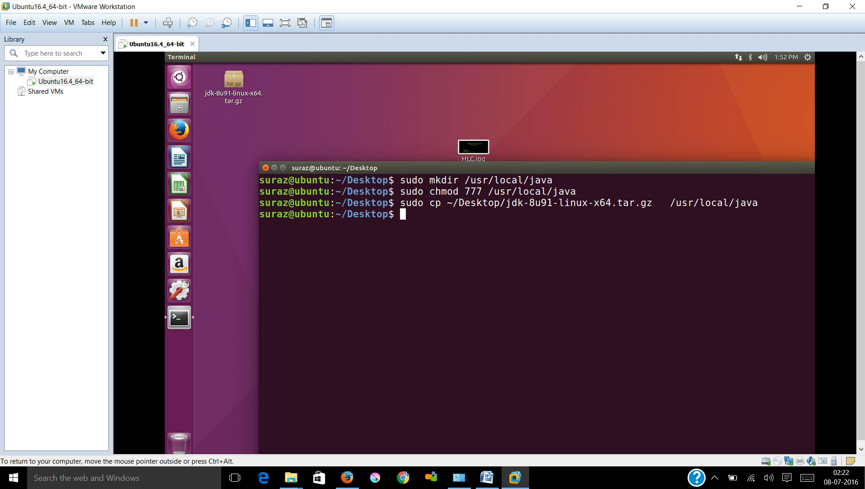
Copy the command "cd /usr/local/java" from the Word instructions and return to the virtual machine.
{"action": "key", "text": "alt+Tab"}
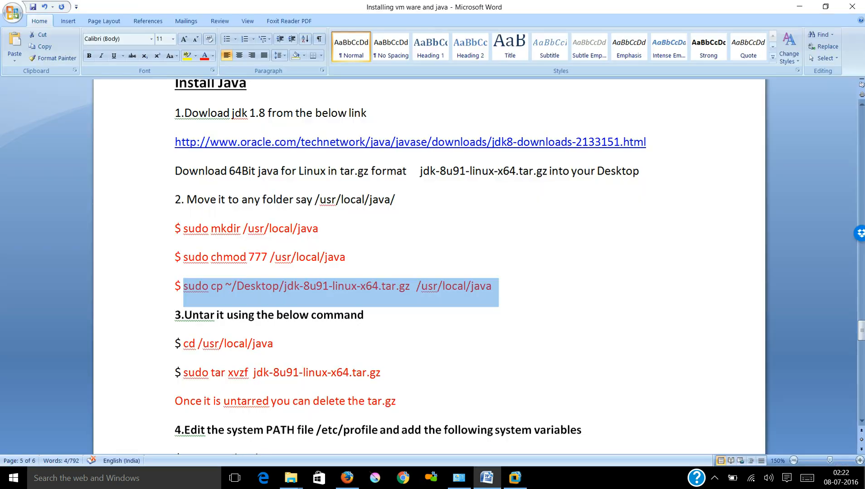
{"action": "left_click_drag", "start_coordinate": [184, 344], "coordinate": [273, 344]}
{"action": "key", "text": "super+c"}
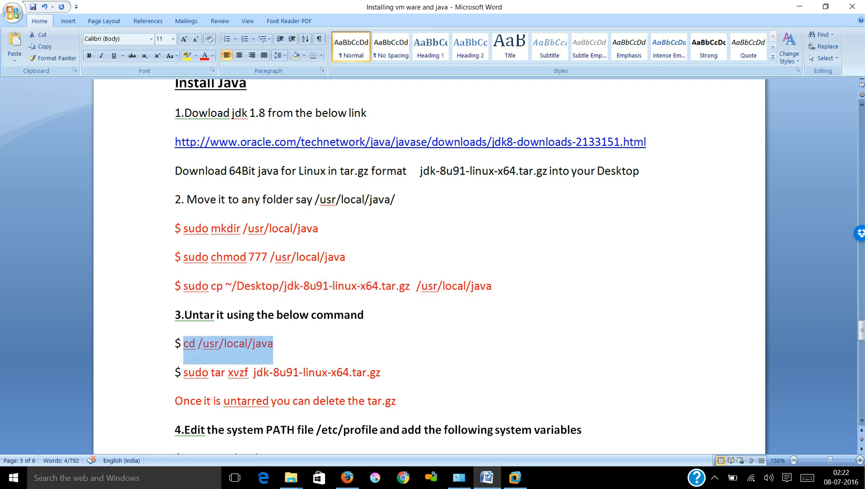
{"action": "key", "text": "alt+Tab"}
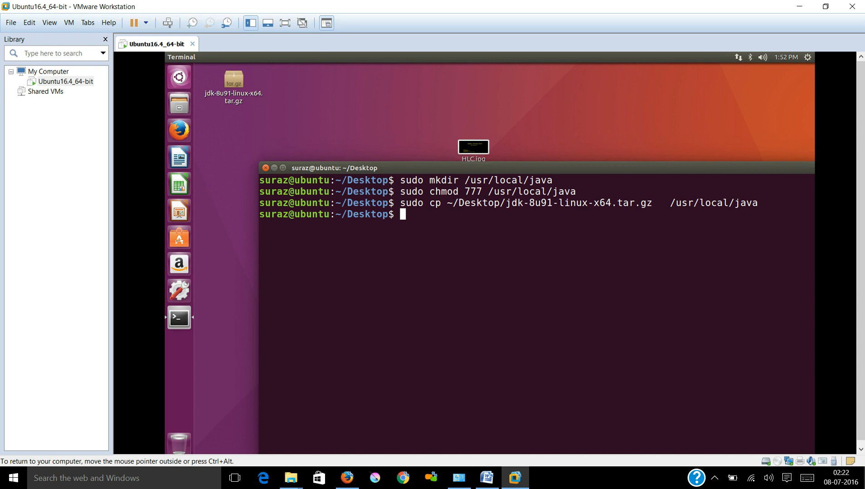
Clear the terminal, run the copied "cd /usr/local/java" command, and list that directory's contents with ls.
{"action": "key", "text": "ctrl+l"}
{"action": "right_click", "coordinate": [444, 261]}
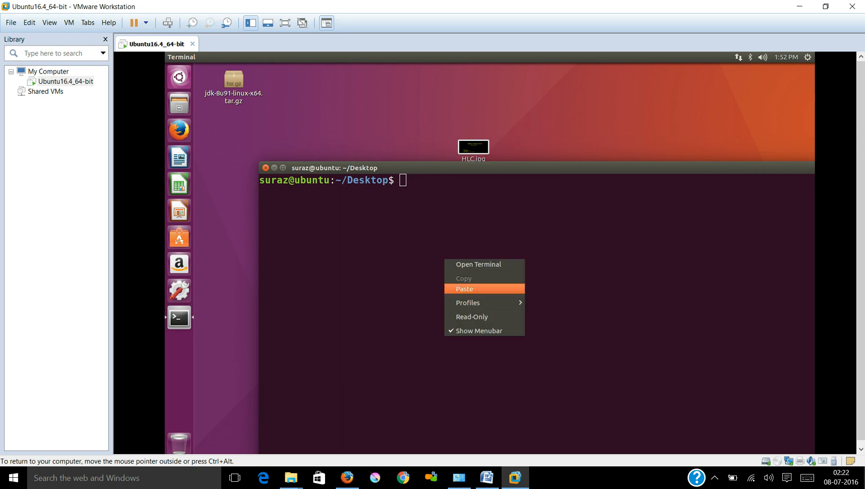
{"action": "left_click", "coordinate": [464, 289]}
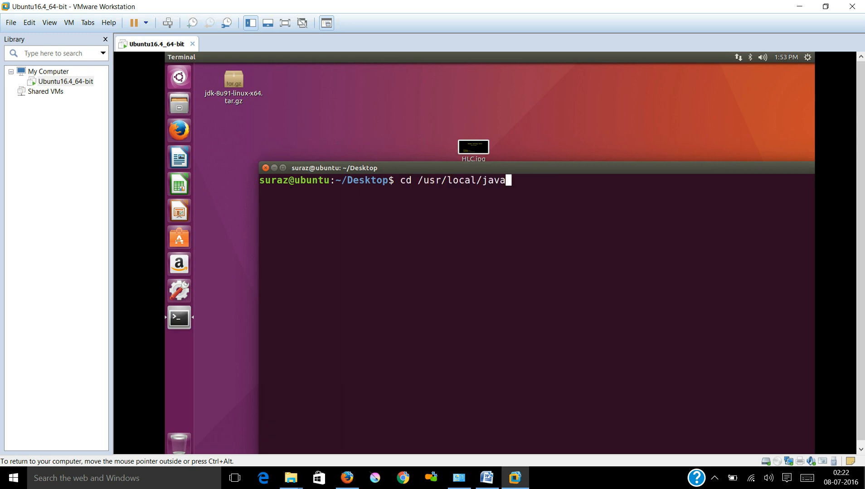
{"action": "key", "text": "Return"}
{"action": "key", "text": "ctrl+l"}
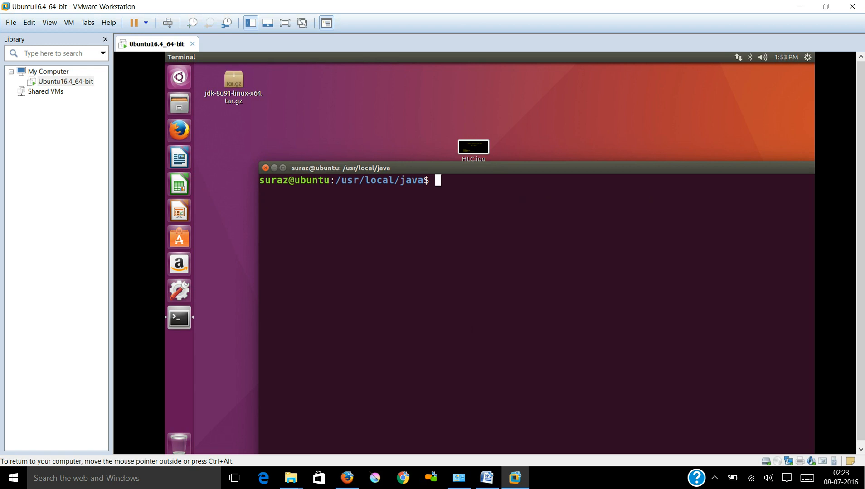
{"action": "type", "text": "ls"}
{"action": "key", "text": "Return"}
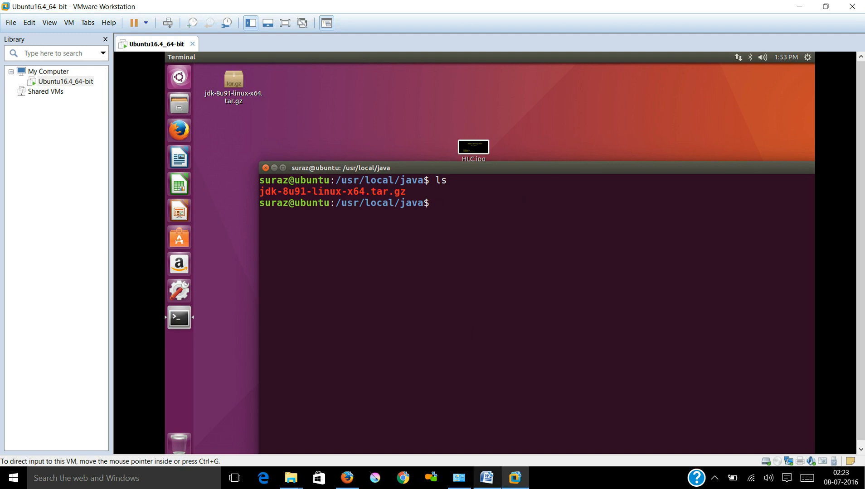
Copy "sudo tar xvzf jdk-8u91-linux-x64.tar.gz" from the Word instructions and return to the virtual machine.
{"action": "left_click", "coordinate": [486, 479]}
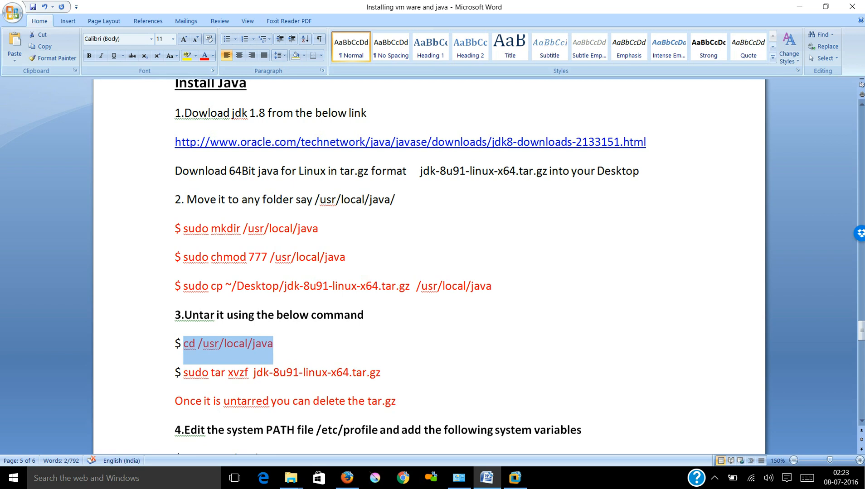
{"action": "left_click", "coordinate": [209, 373]}
{"action": "left_click_drag", "start_coordinate": [183, 373], "coordinate": [380, 373]}
{"action": "key", "text": "super+c"}
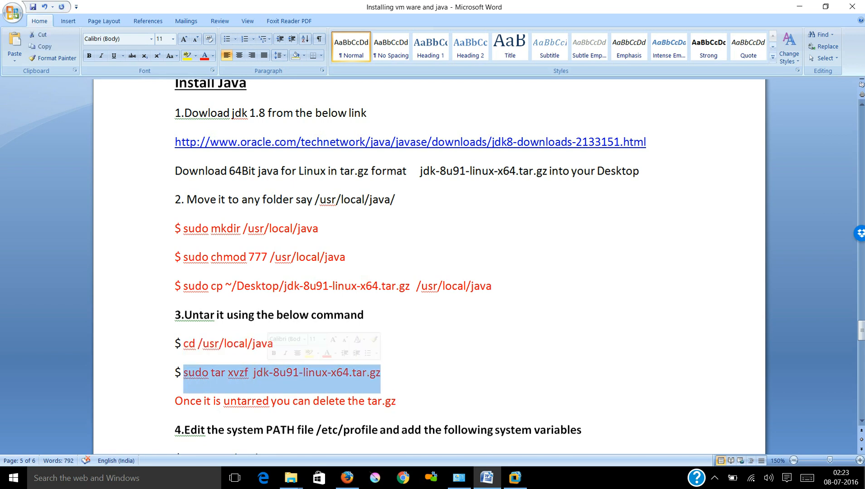
{"action": "left_click", "coordinate": [487, 478]}
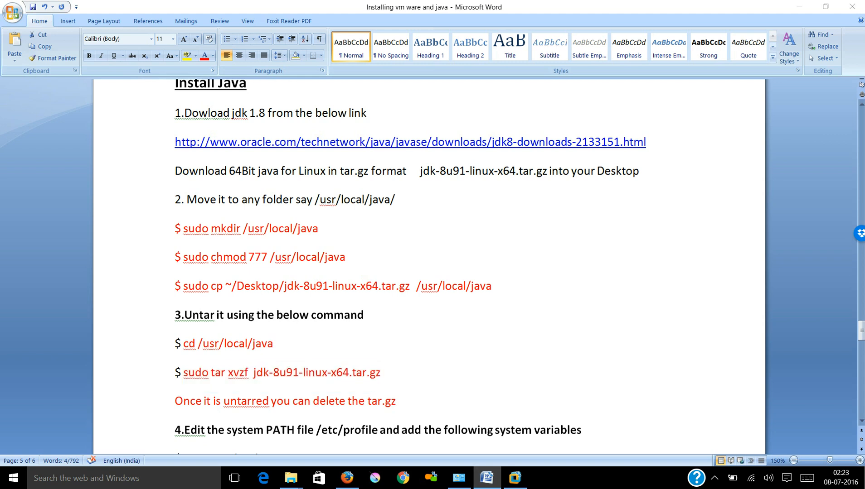
Paste and run the copied tar command to extract the JDK archive, and move the terminal window higher on the desktop.
{"action": "right_click", "coordinate": [468, 235]}
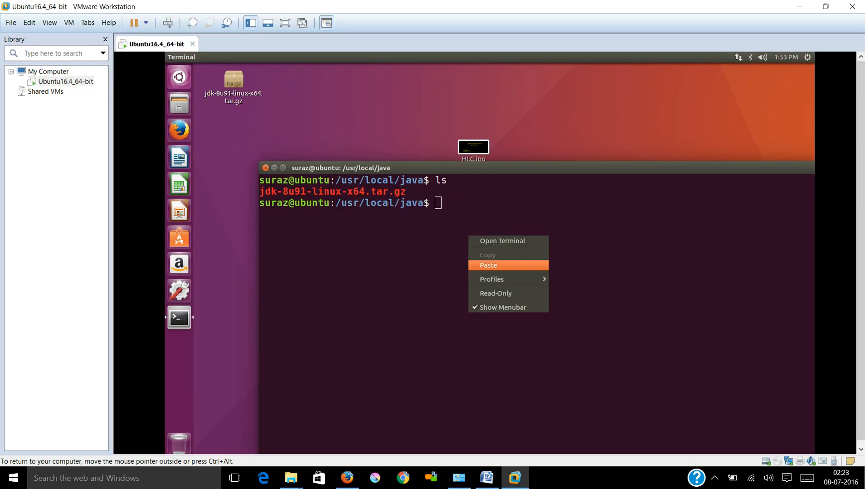
{"action": "left_click", "coordinate": [490, 265]}
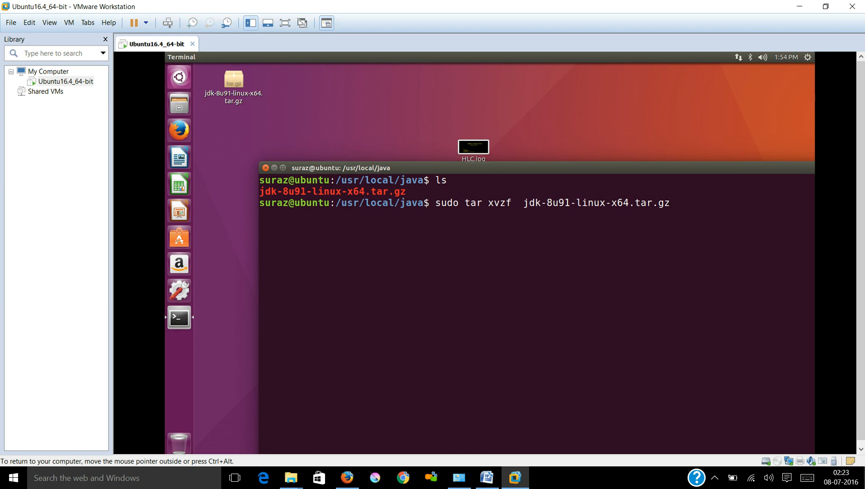
{"action": "key", "text": "Return"}
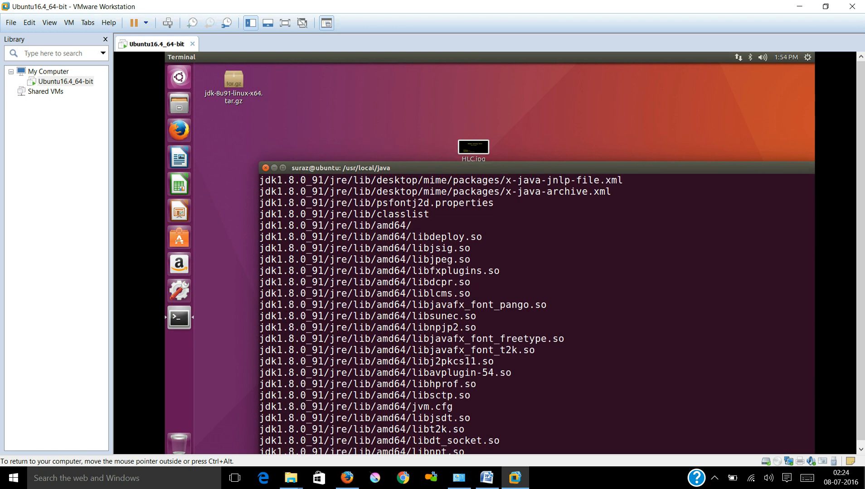
{"action": "left_click_drag", "start_coordinate": [499, 168], "coordinate": [482, 78]}
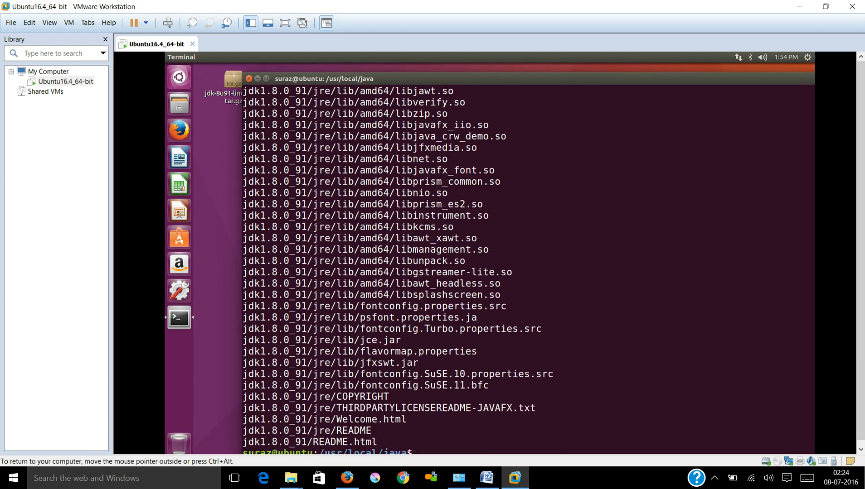
Clear the terminal, list the contents of /usr/local/java, and highlight the extracted jdk1.8.0_91 folder's name.
{"action": "key", "text": "ctrl+l"}
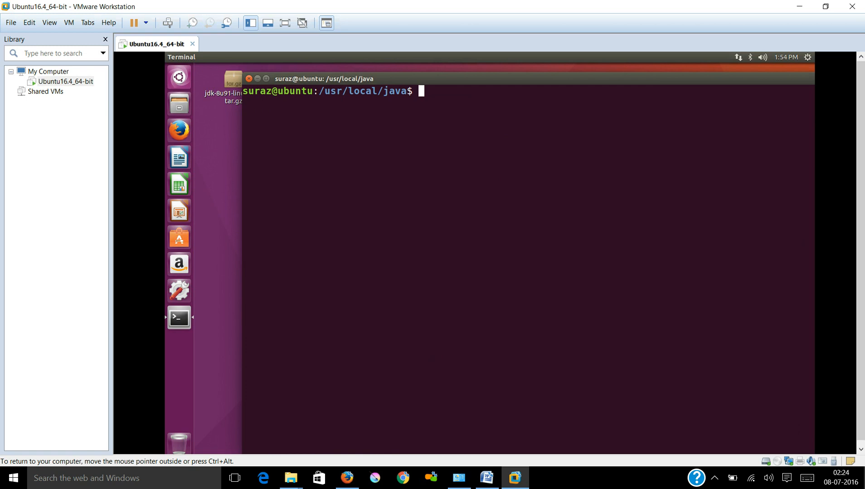
{"action": "type", "text": "ls"}
{"action": "key", "text": "Return"}
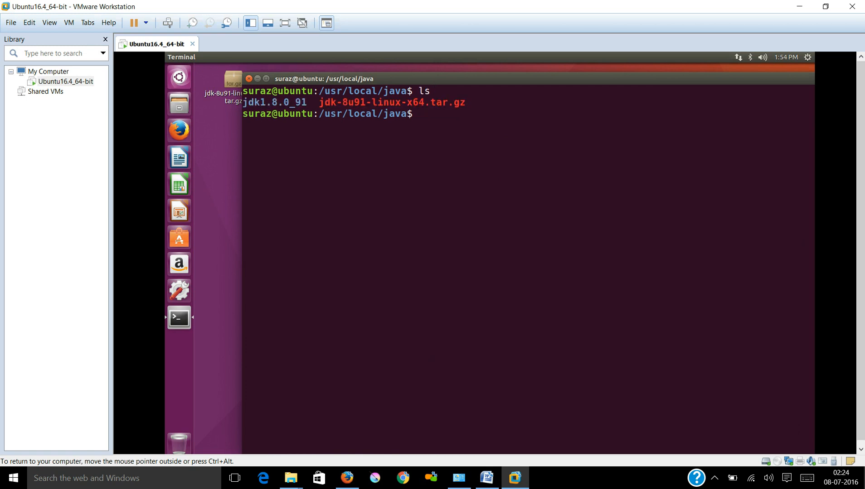
{"action": "left_click_drag", "start_coordinate": [243, 102], "coordinate": [307, 102]}
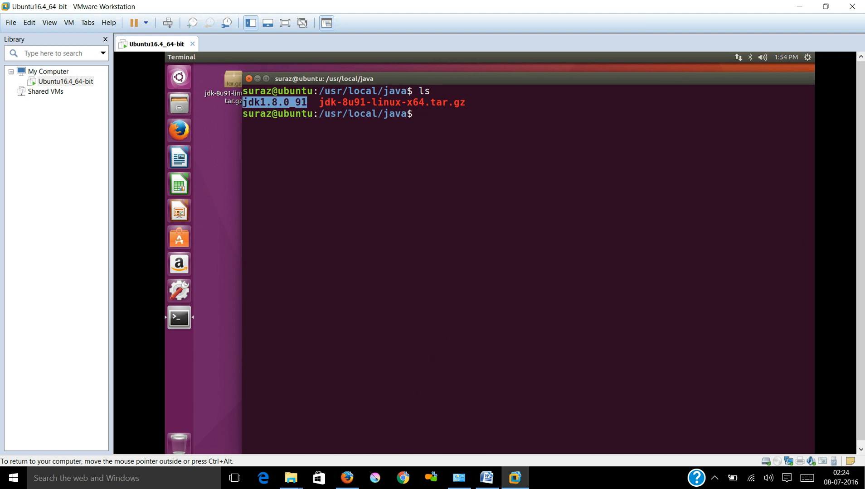
Delete the JDK archive from /usr/local/java by running "sudo rm jdk-8u91-linux-x64.tar.gz".
{"action": "left_click", "coordinate": [309, 105]}
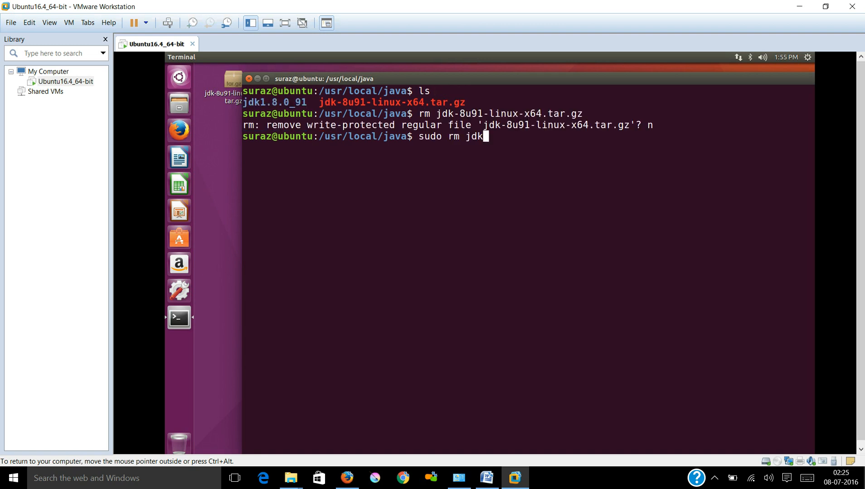
{"action": "key", "text": "Tab"}
{"action": "key", "text": "Return"}
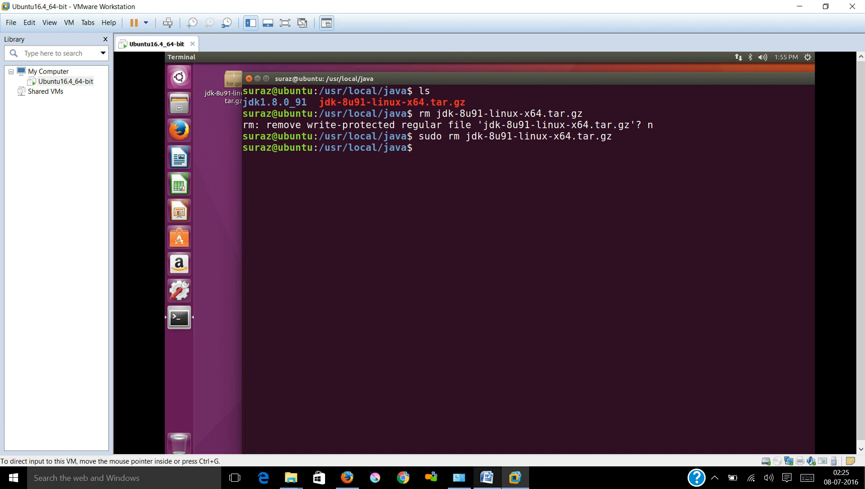
Examine step 4 of the Word instructions, covering the "sudo vim /etc/profile" command and the Java system variables.
{"action": "left_click", "coordinate": [486, 478]}
{"action": "left_click", "coordinate": [467, 429]}
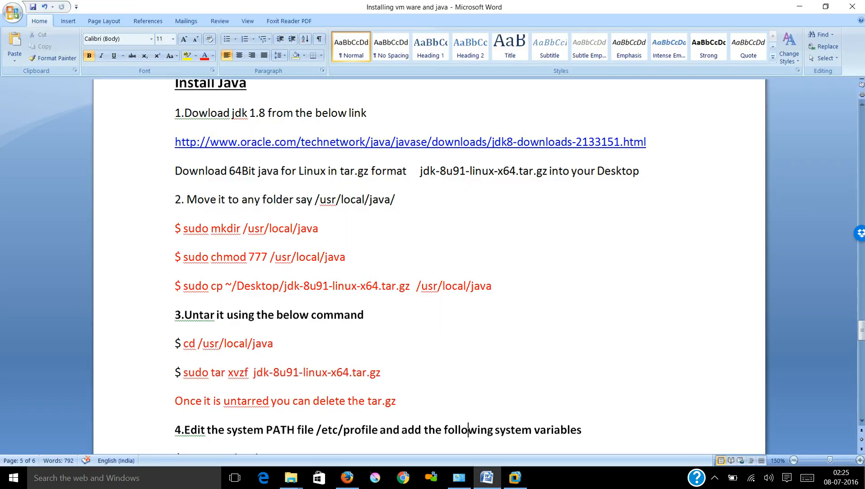
{"action": "key", "text": "Down"}
{"action": "key", "text": "Down"}
{"action": "key", "text": "Down"}
{"action": "key", "text": "Down"}
{"action": "key", "text": "Down"}
{"action": "key", "text": "Down"}
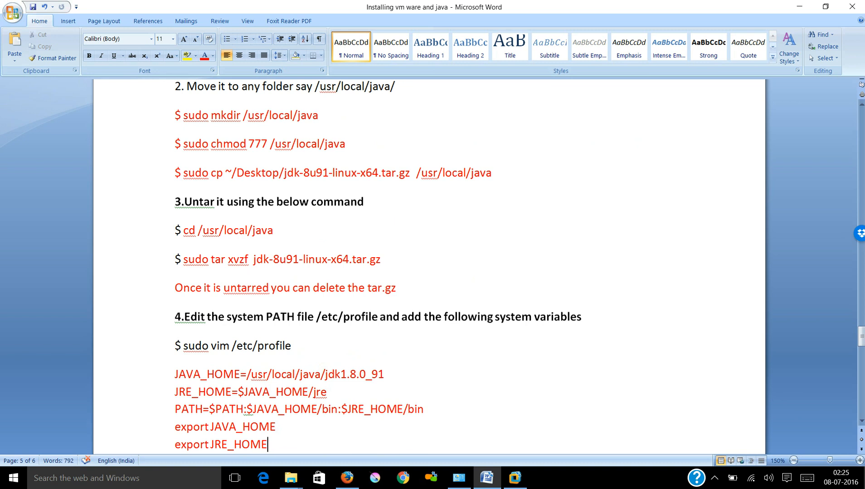
{"action": "left_click_drag", "start_coordinate": [862, 337], "coordinate": [861, 343]}
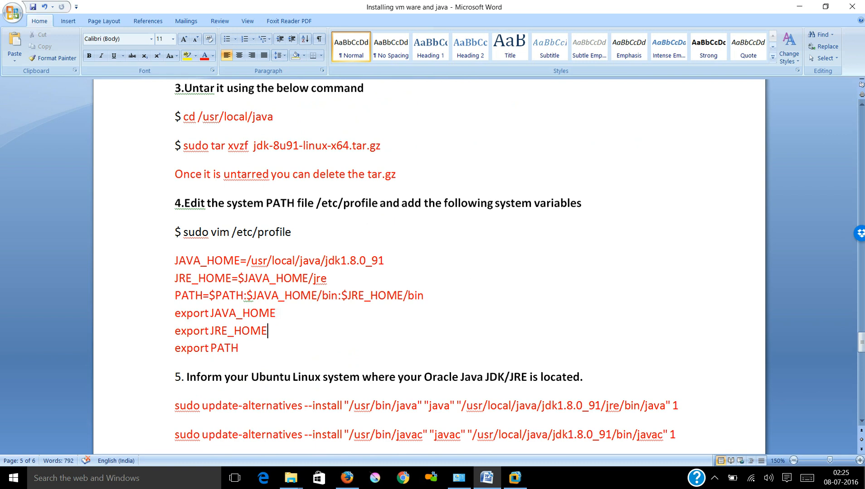
{"action": "left_click_drag", "start_coordinate": [257, 232], "coordinate": [284, 232]}
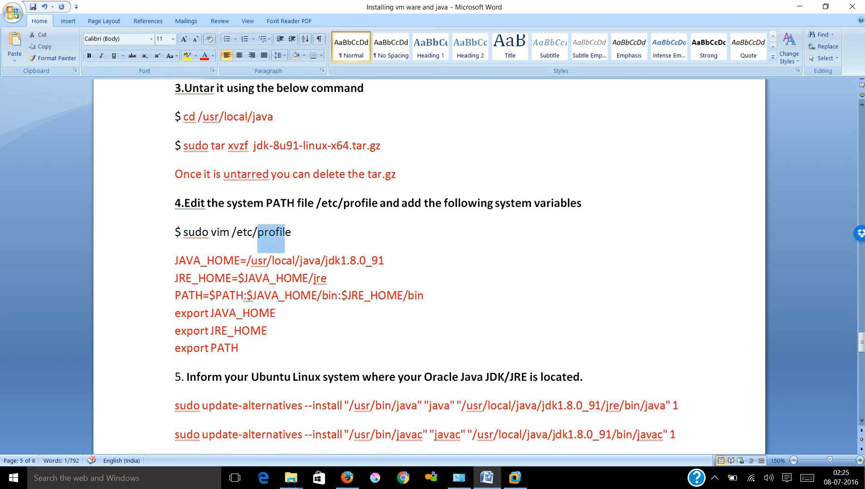
{"action": "left_click", "coordinate": [200, 261]}
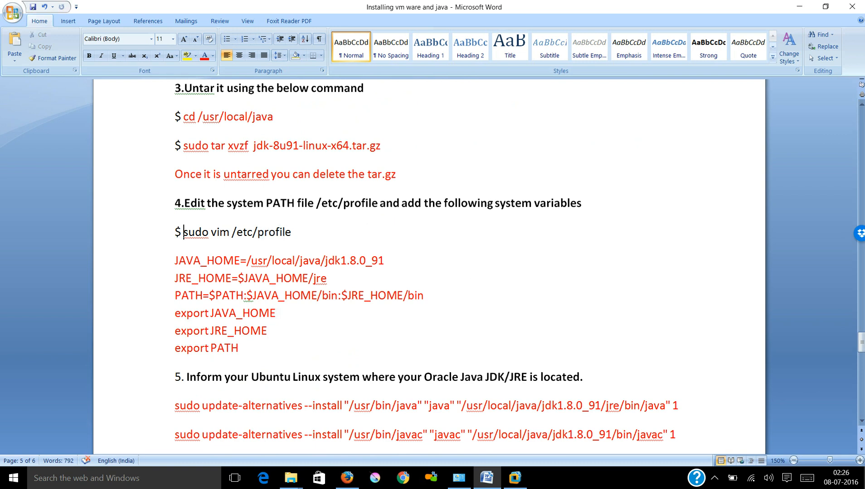
{"action": "left_click_drag", "start_coordinate": [183, 232], "coordinate": [208, 232]}
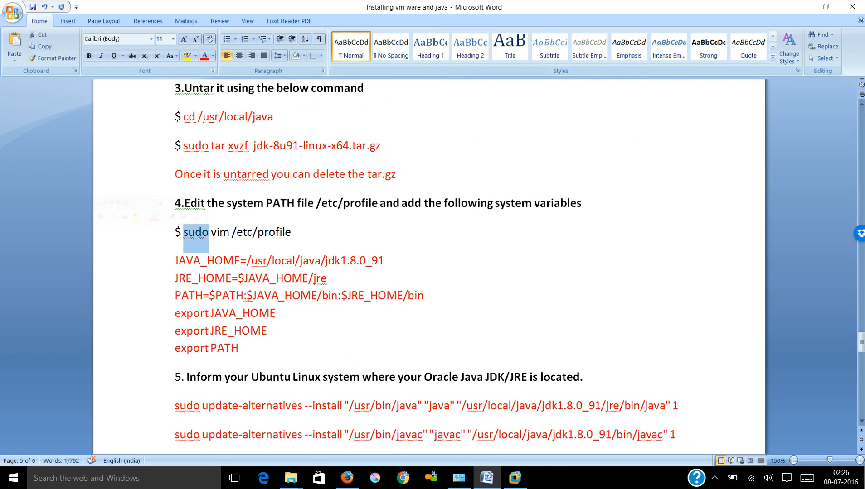
{"action": "left_click_drag", "start_coordinate": [258, 233], "coordinate": [291, 232]}
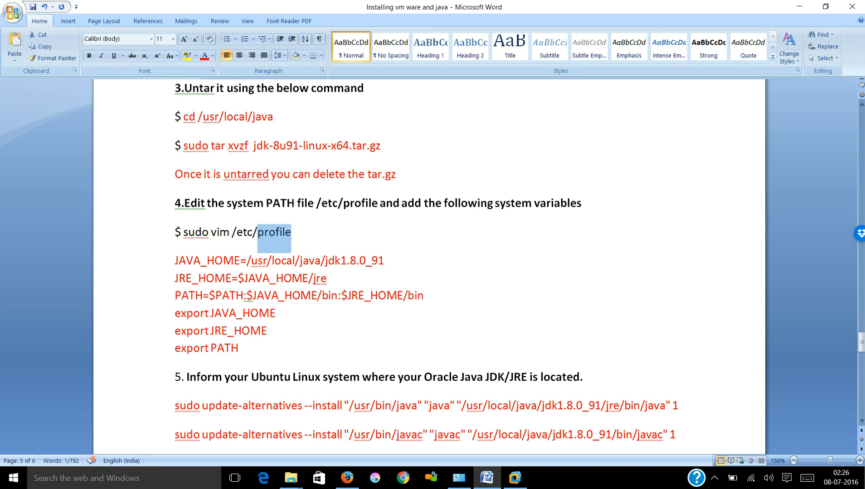
{"action": "left_click", "coordinate": [291, 232]}
{"action": "scroll", "coordinate": [428, 267], "scroll_direction": "down", "scroll_amount": 2}
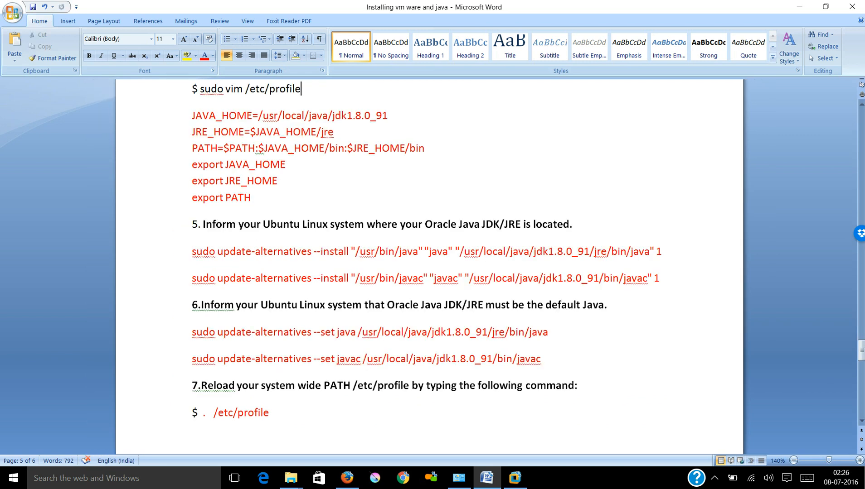
{"action": "left_click_drag", "start_coordinate": [200, 89], "coordinate": [224, 88]}
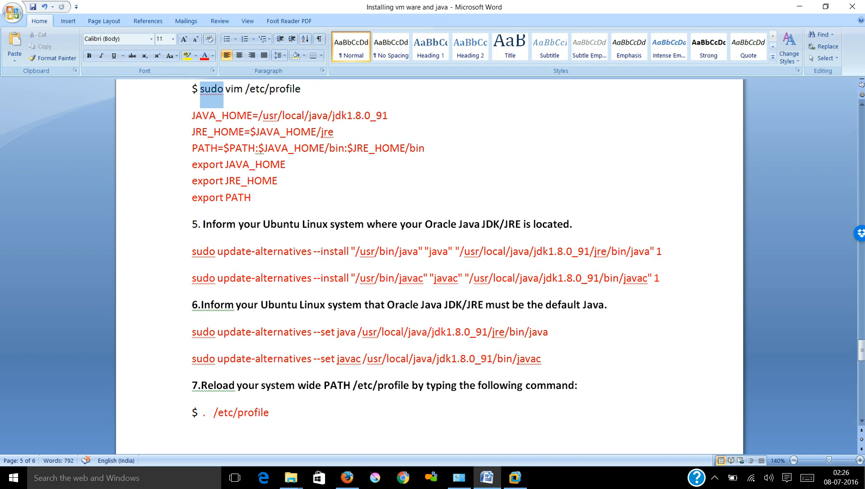
{"action": "left_click_drag", "start_coordinate": [245, 89], "coordinate": [301, 88]}
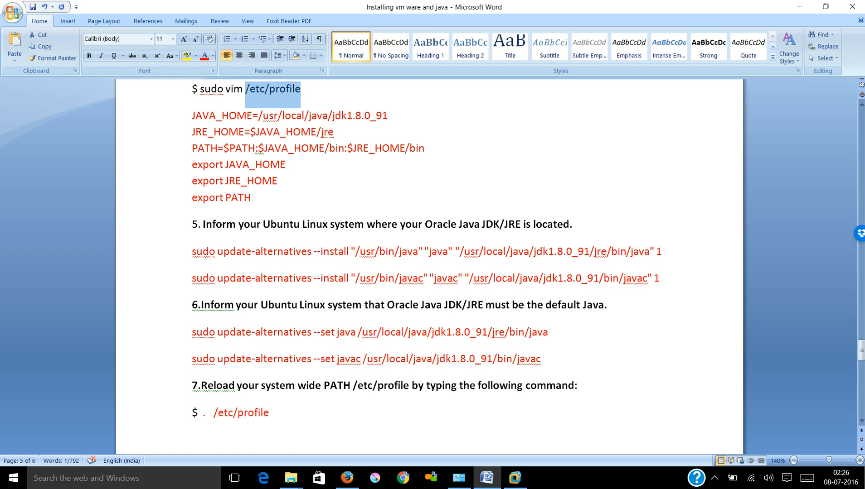
{"action": "left_click_drag", "start_coordinate": [226, 89], "coordinate": [243, 89]}
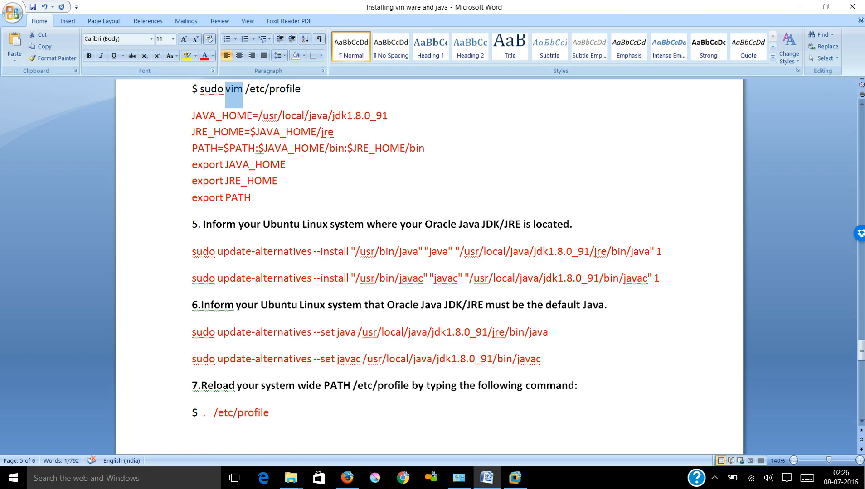
Copy the command "sudo vim /etc/profile" from the Word instructions and return to the virtual machine.
{"action": "left_click", "coordinate": [275, 89]}
{"action": "left_click_drag", "start_coordinate": [200, 89], "coordinate": [300, 89]}
{"action": "key", "text": "super+c"}
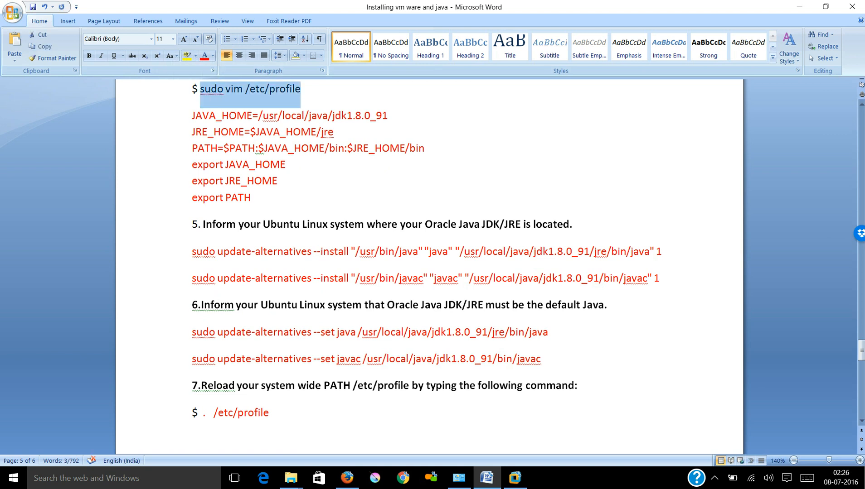
{"action": "left_click", "coordinate": [487, 478]}
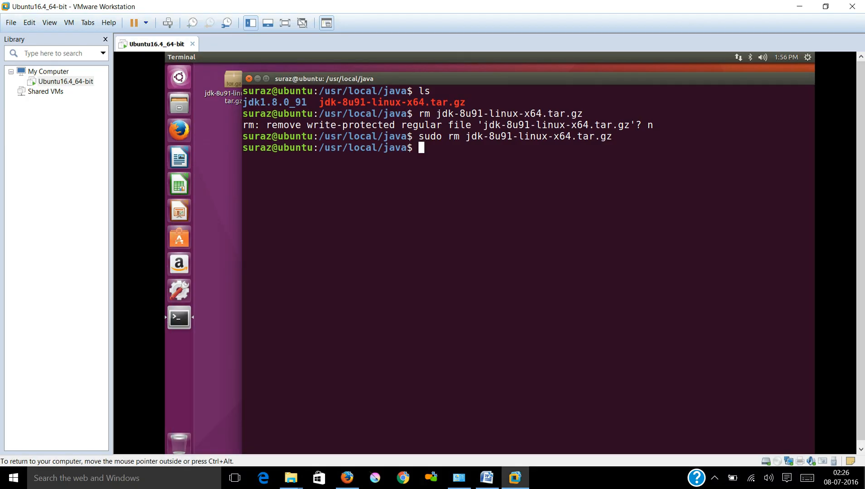
Paste "sudo vim /etc/profile" into the terminal, clear the earlier output, and run it to open the profile file.
{"action": "right_click", "coordinate": [424, 231]}
{"action": "left_click", "coordinate": [442, 260]}
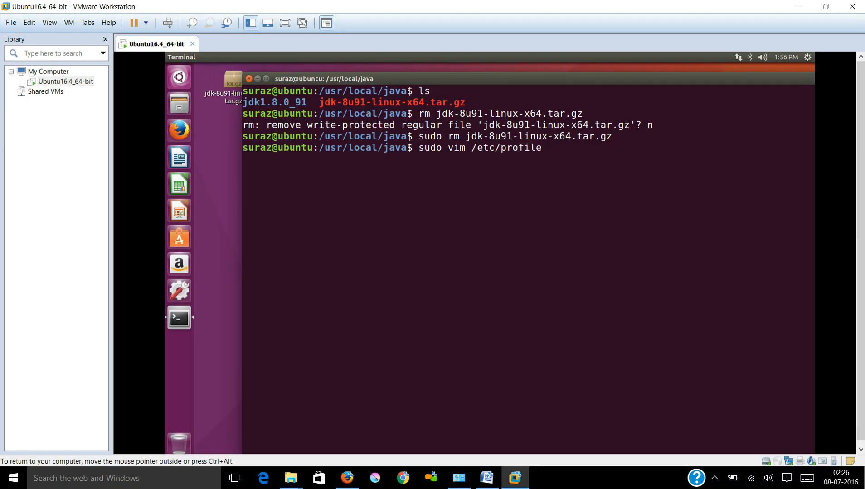
{"action": "key", "text": "ctrl+l"}
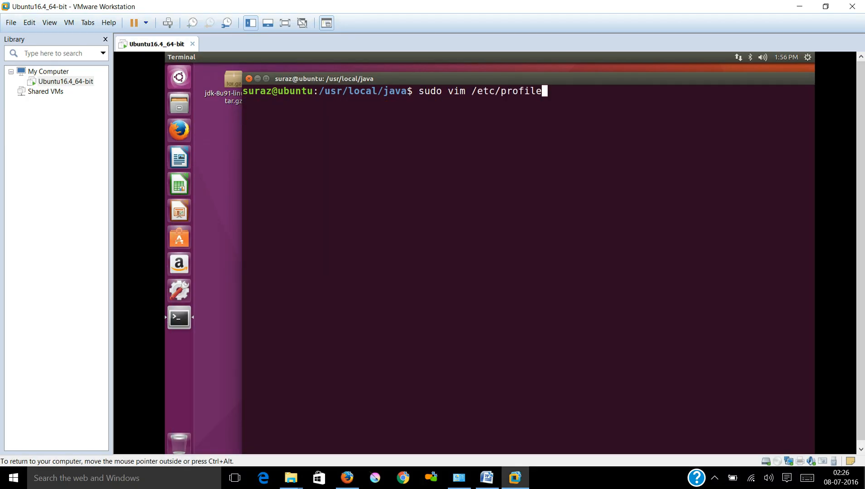
{"action": "key", "text": "Return"}
Start inserting at the end of /etc/profile in vim and add two new lines after the final "fi".
{"action": "key", "text": "Down"}
{"action": "key", "text": "Down"}
{"action": "key", "text": "Down"}
{"action": "key", "text": "Down"}
{"action": "key", "text": "Down"}
{"action": "key", "text": "Down"}
{"action": "key", "text": "Down"}
{"action": "key", "text": "Down"}
{"action": "key", "text": "Down"}
{"action": "key", "text": "Down"}
{"action": "key", "text": "Down"}
{"action": "key", "text": "Down"}
{"action": "key", "text": "Down"}
{"action": "key", "text": "Down"}
{"action": "key", "text": "Down"}
{"action": "key", "text": "Down"}
{"action": "key", "text": "Down"}
{"action": "key", "text": "Down"}
{"action": "key", "text": "Down"}
{"action": "key", "text": "Down"}
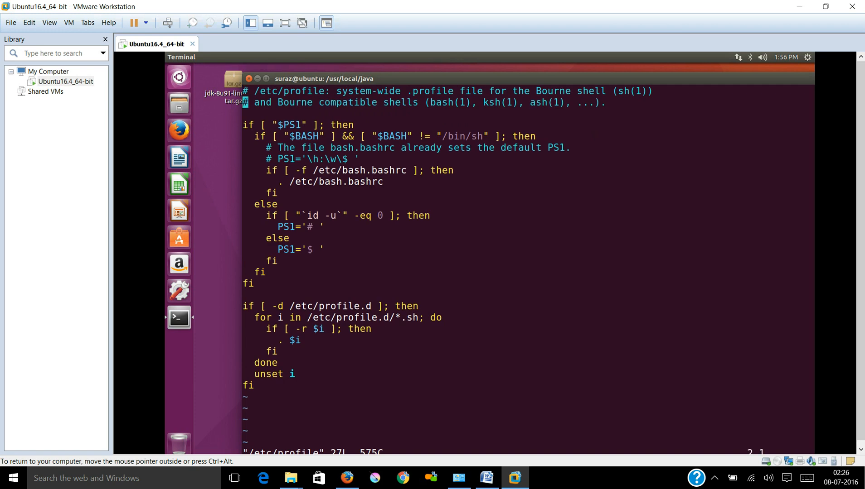
{"action": "key", "text": "Right"}
{"action": "key", "text": "i"}
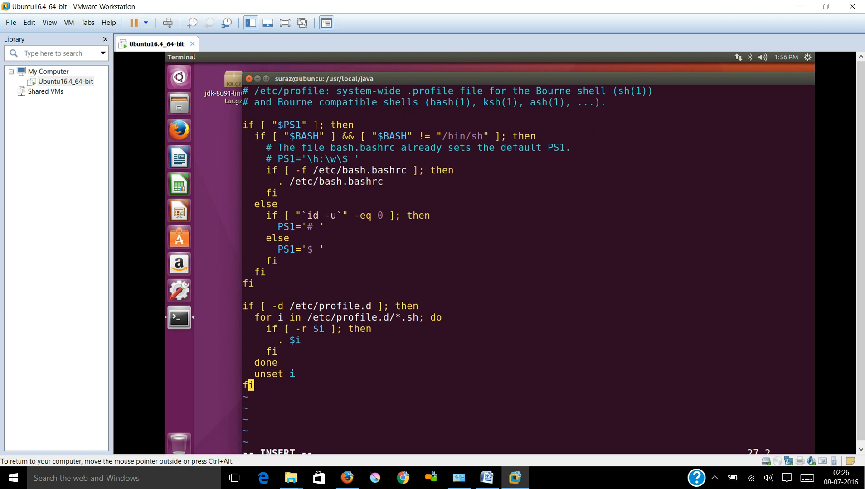
{"action": "key", "text": "Right"}
{"action": "key", "text": "Return"}
{"action": "key", "text": "Return"}
Switch to the Word instructions and copy the step 4 block from "JAVA_HOME=/usr/local/java/jdk1.8.0_91" through "export PATH".
{"action": "left_click", "coordinate": [486, 478]}
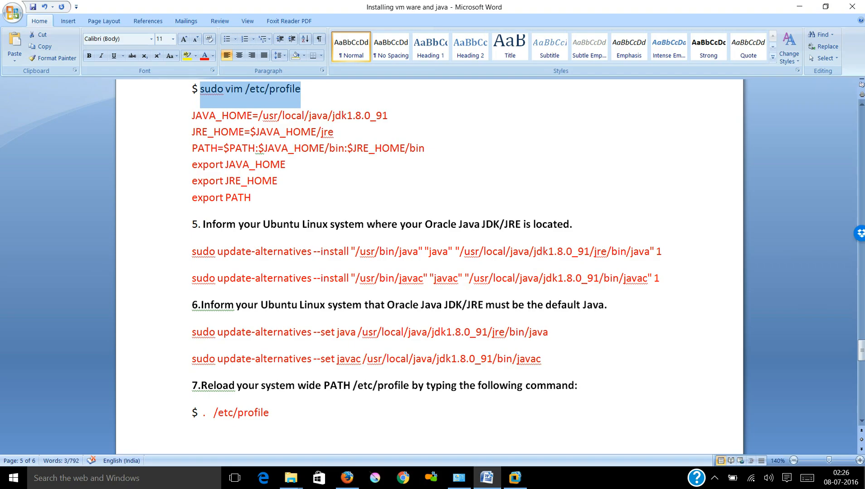
{"action": "left_click_drag", "start_coordinate": [193, 116], "coordinate": [252, 117]}
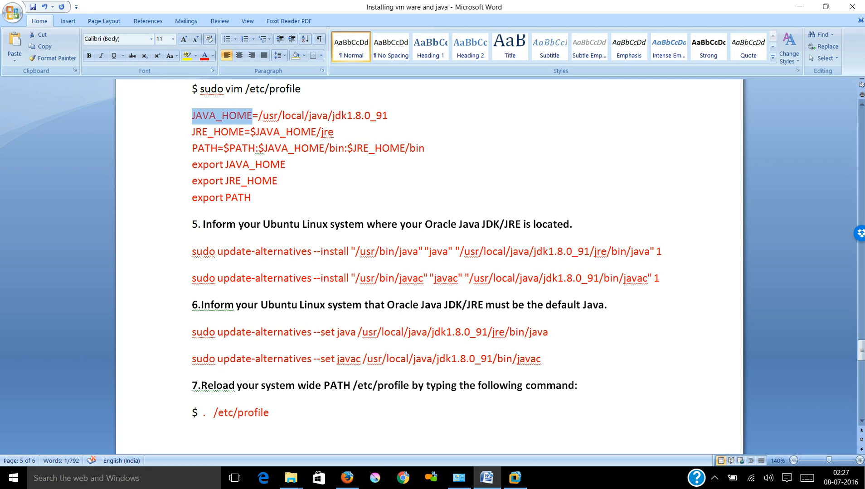
{"action": "left_click_drag", "start_coordinate": [376, 116], "coordinate": [388, 116]}
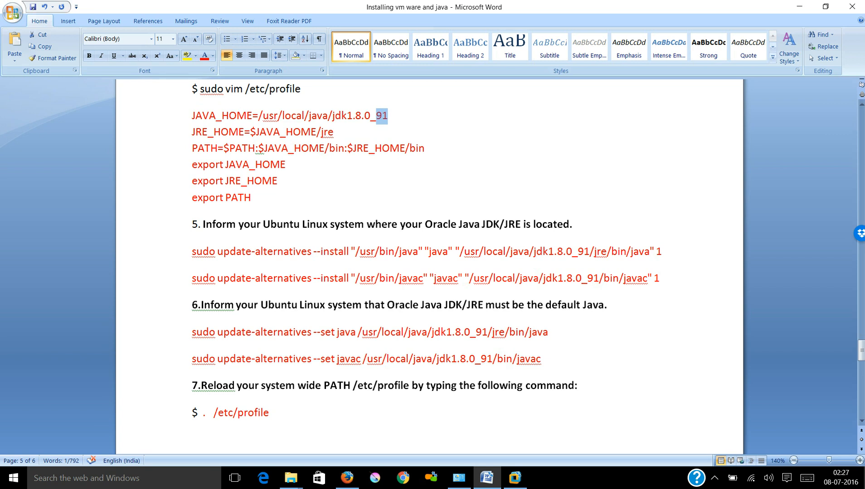
{"action": "left_click", "coordinate": [383, 116]}
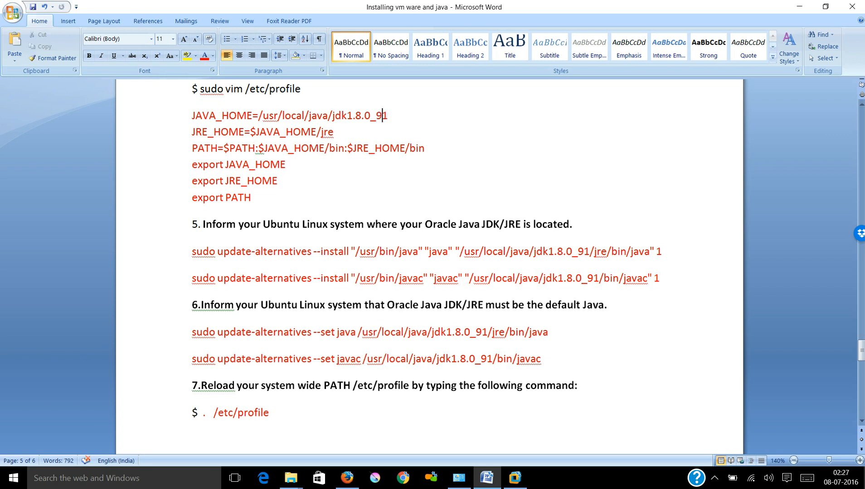
{"action": "left_click_drag", "start_coordinate": [333, 116], "coordinate": [387, 116]}
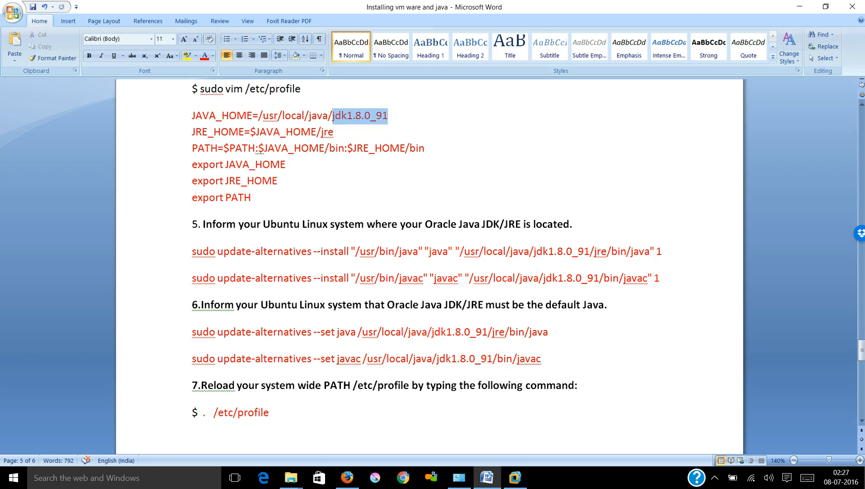
{"action": "left_click", "coordinate": [334, 132]}
{"action": "left_click_drag", "start_coordinate": [192, 116], "coordinate": [256, 213]}
{"action": "key", "text": "super+c"}
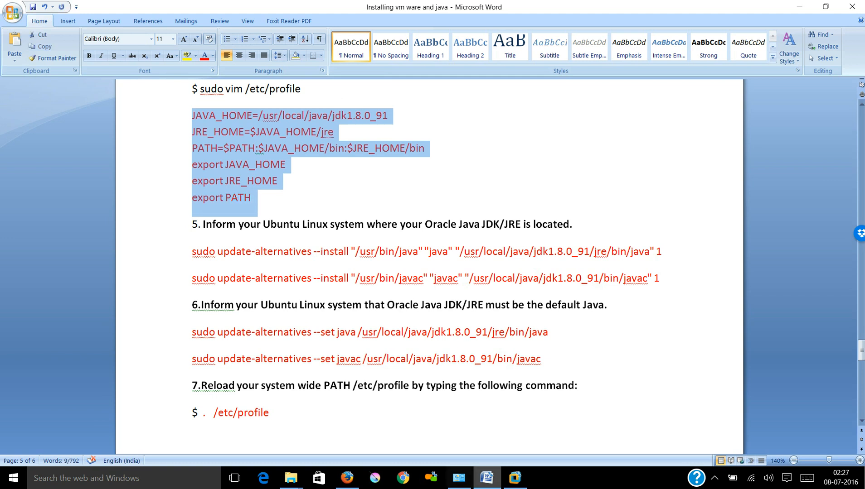
Return to the virtual machine and paste the JAVA_HOME, JRE_HOME, PATH and export lines at the end of /etc/profile.
{"action": "left_click", "coordinate": [514, 478]}
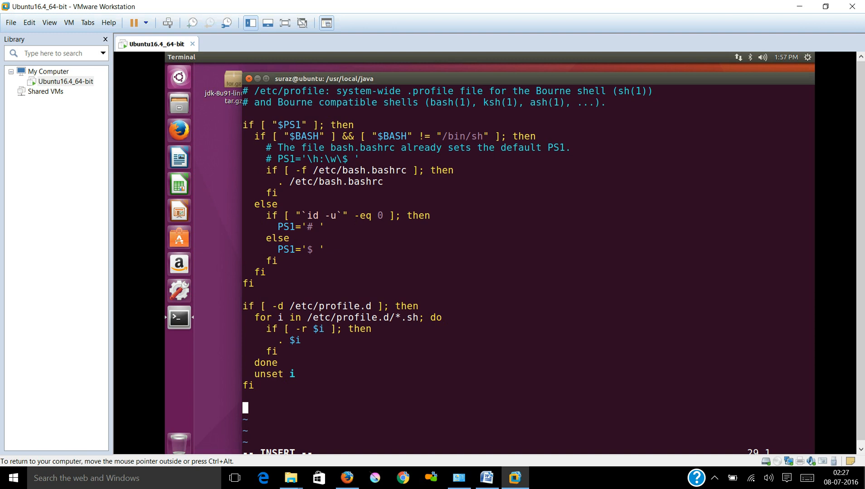
{"action": "right_click", "coordinate": [287, 325]}
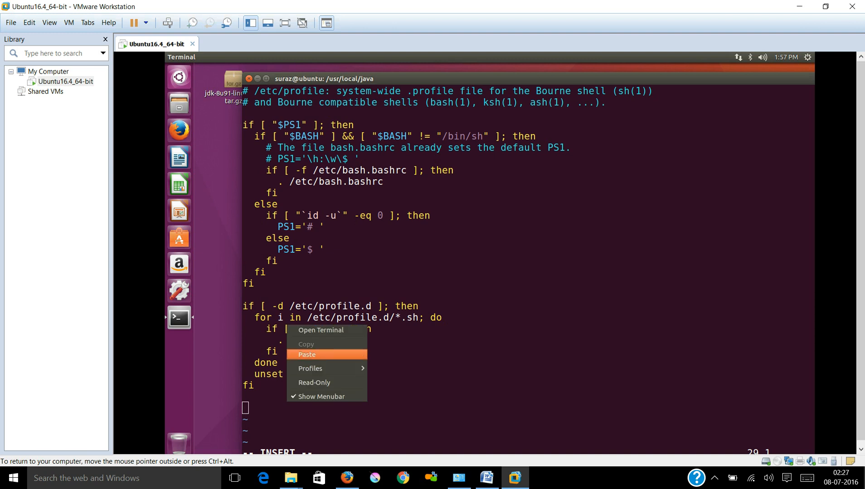
{"action": "left_click", "coordinate": [313, 354]}
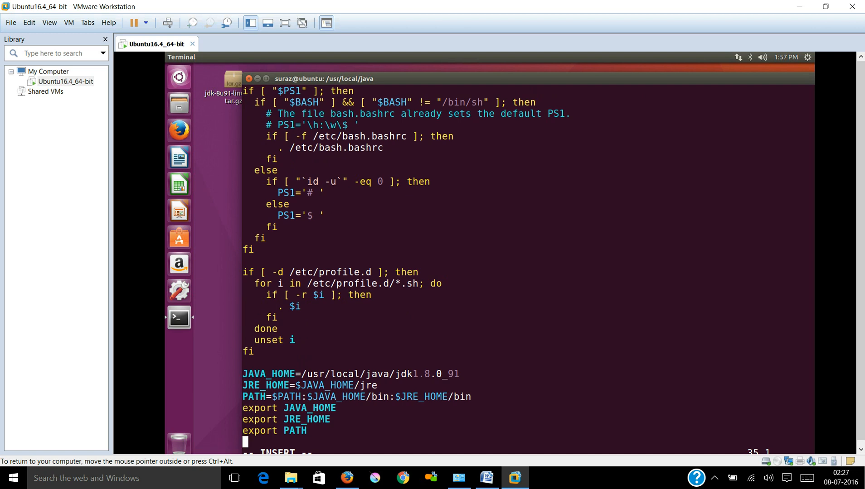
Leave insert mode, then save /etc/profile and quit vim with ":wq".
{"action": "key", "text": "Escape"}
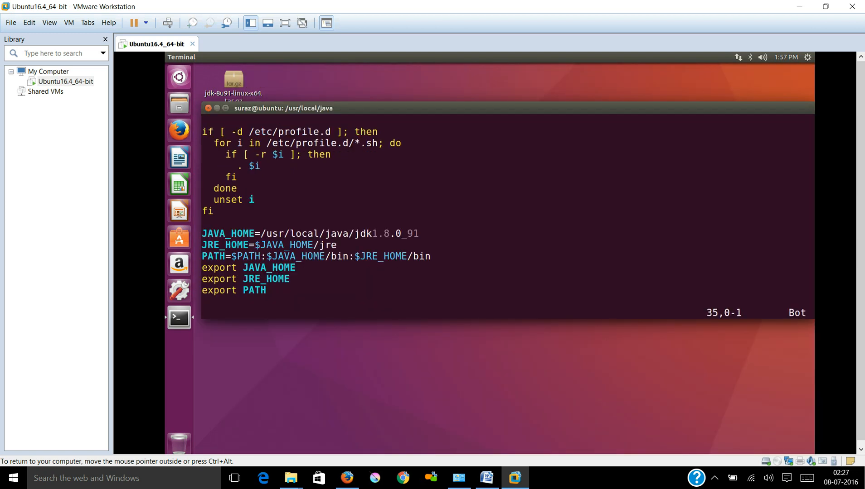
{"action": "key", "text": "i"}
{"action": "key", "text": "Escape"}
{"action": "type", "text": ":wq"}
{"action": "key", "text": "Return"}
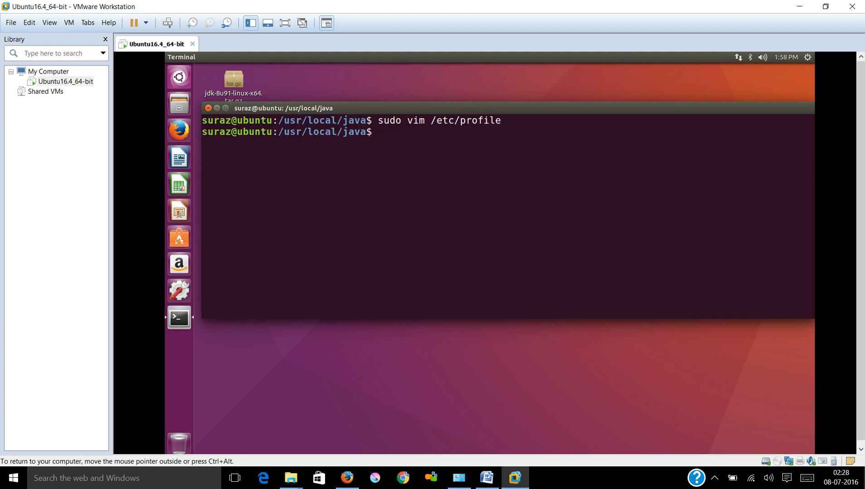
Switch to the Word instructions and copy both step 5 "sudo update-alternatives --install" commands for java and javac.
{"action": "left_click", "coordinate": [487, 478]}
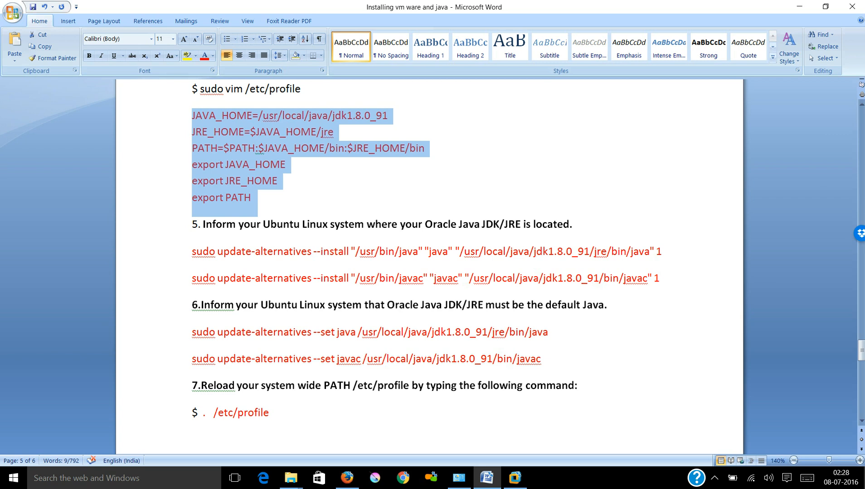
{"action": "left_click_drag", "start_coordinate": [192, 252], "coordinate": [663, 281]}
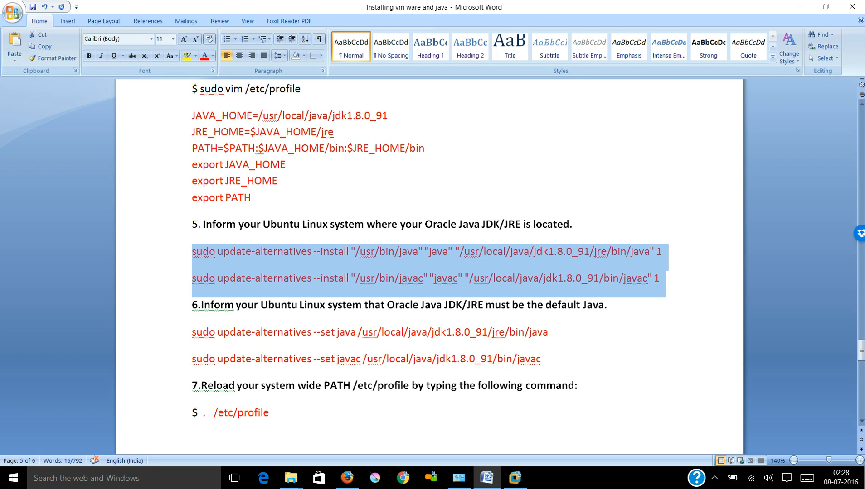
{"action": "left_click", "coordinate": [543, 252]}
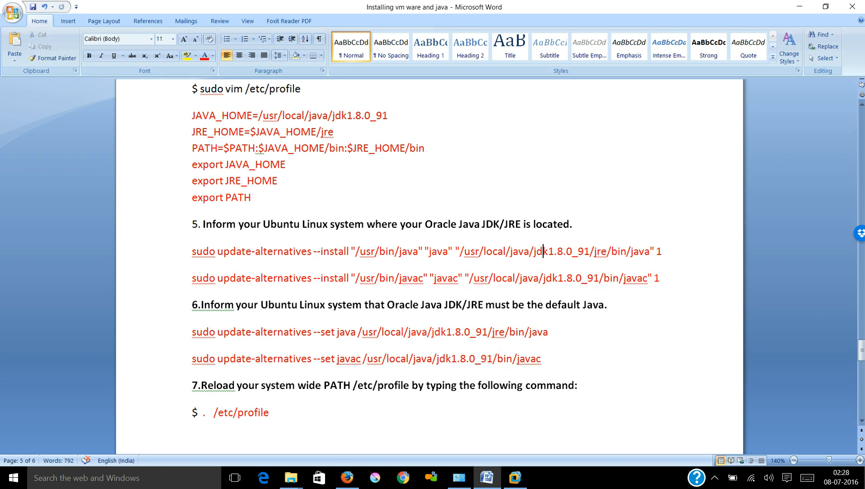
{"action": "key", "text": "shift+Right"}
{"action": "left_click_drag", "start_coordinate": [554, 252], "coordinate": [589, 252]}
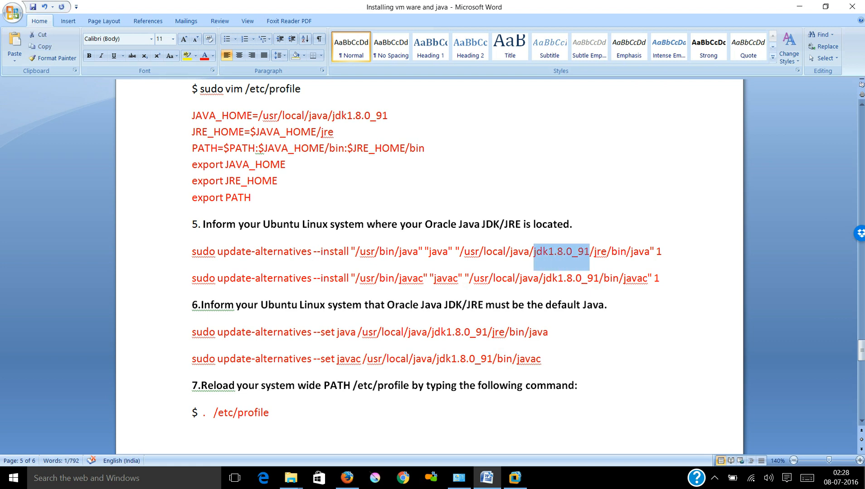
{"action": "left_click_drag", "start_coordinate": [192, 252], "coordinate": [665, 278]}
{"action": "key", "text": "super+c"}
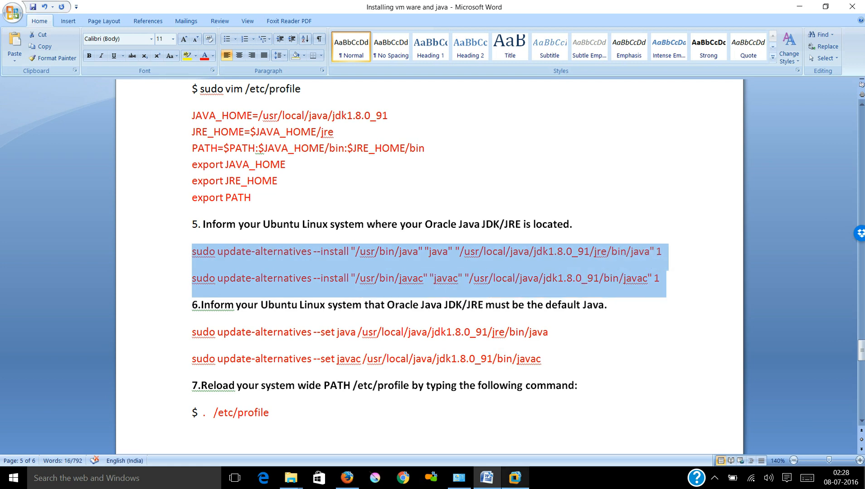
Return to the virtual machine and run the copied update-alternatives --install commands for java and javac in the terminal.
{"action": "left_click", "coordinate": [515, 478]}
{"action": "right_click", "coordinate": [410, 189]}
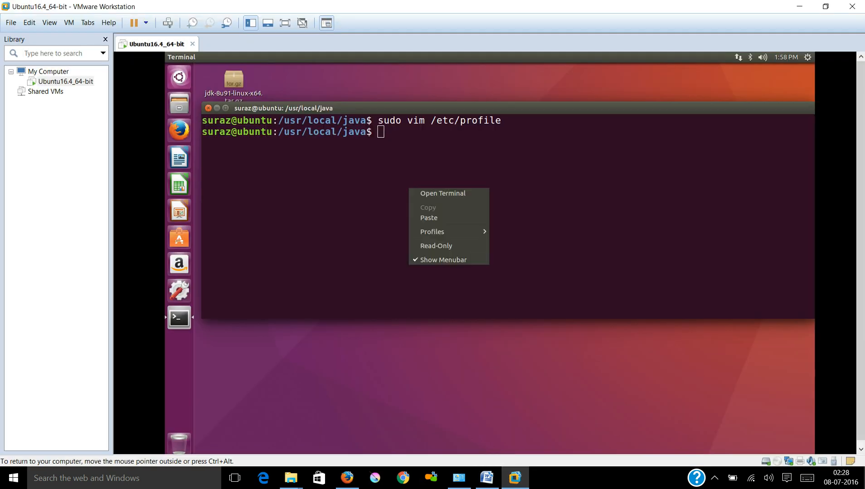
{"action": "left_click", "coordinate": [429, 218]}
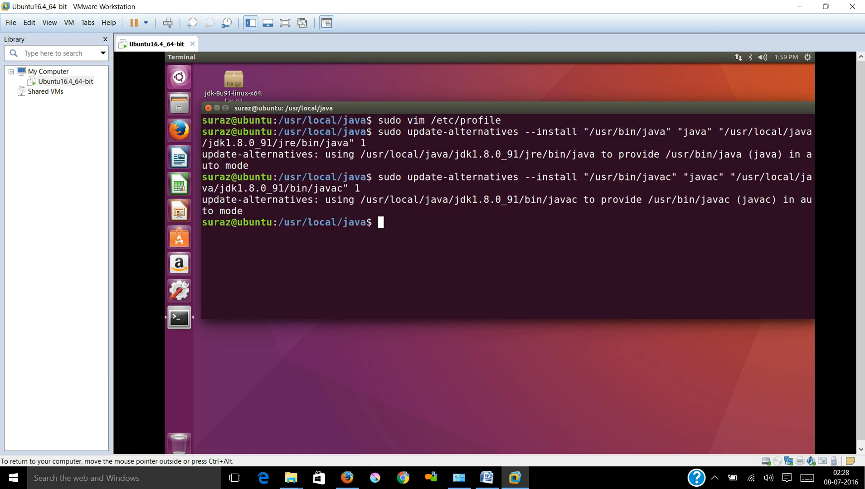
Switch to the Word instructions and copy both step 6 "sudo update-alternatives --set" commands for java and javac.
{"action": "left_click", "coordinate": [515, 479]}
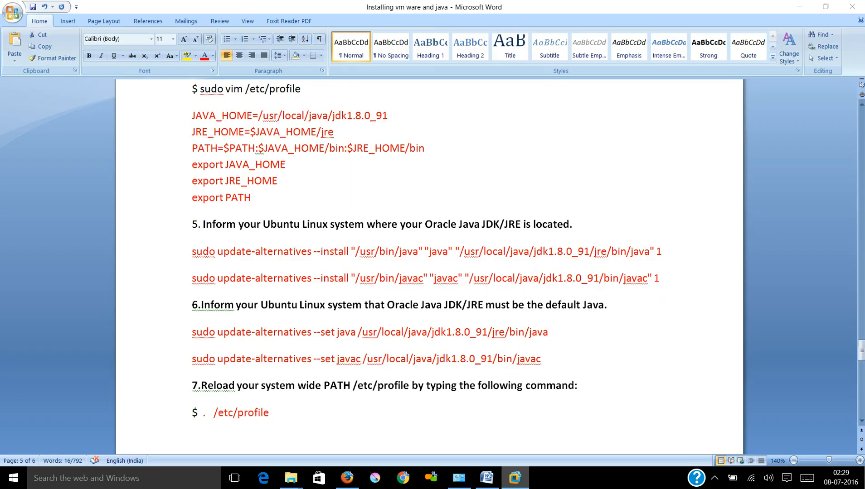
{"action": "left_click", "coordinate": [308, 333]}
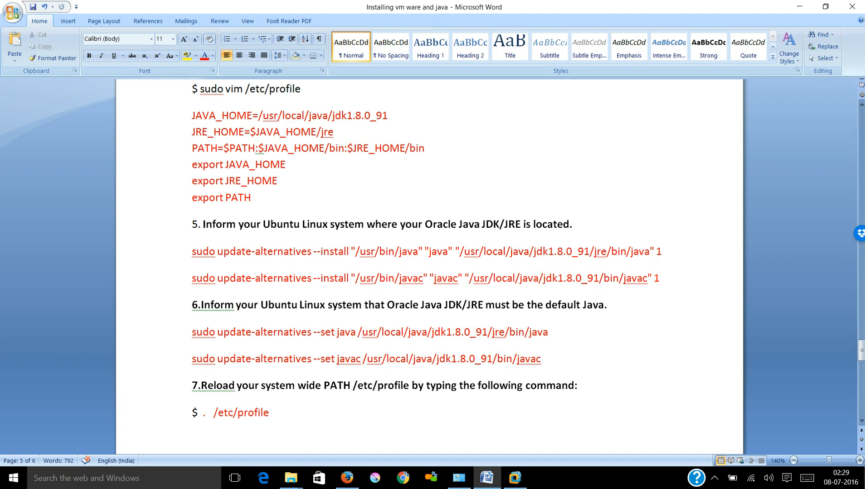
{"action": "left_click_drag", "start_coordinate": [193, 333], "coordinate": [546, 362]}
{"action": "key", "text": "super+c"}
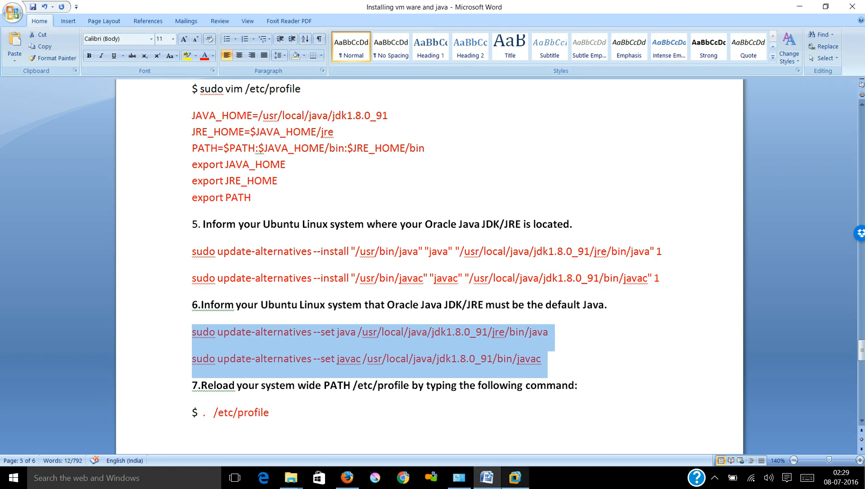
Run the copied update-alternatives --set commands for java and javac in the virtual machine's terminal and clear the screen.
{"action": "left_click", "coordinate": [515, 478]}
{"action": "right_click", "coordinate": [340, 289]}
{"action": "left_click", "coordinate": [358, 318]}
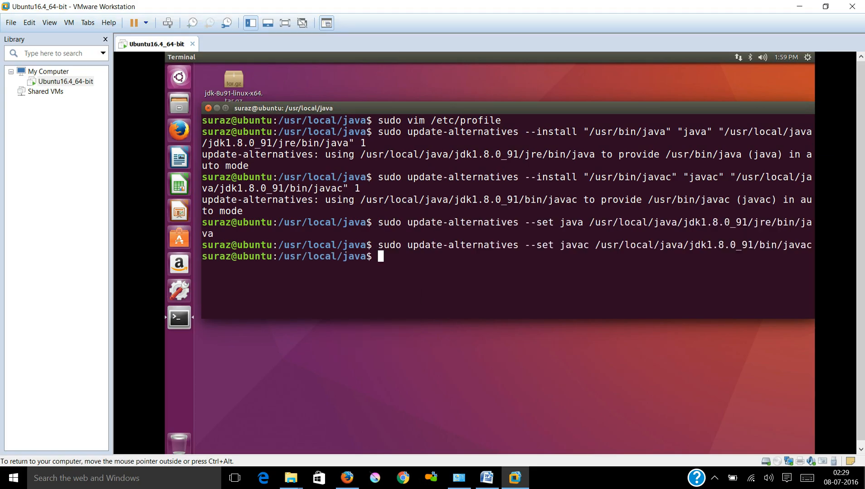
{"action": "key", "text": "ctrl+l"}
Switch to the Word instructions and review the /etc/profile edit with its Java variables and the step 7 reload command.
{"action": "key", "text": "ctrl+alt"}
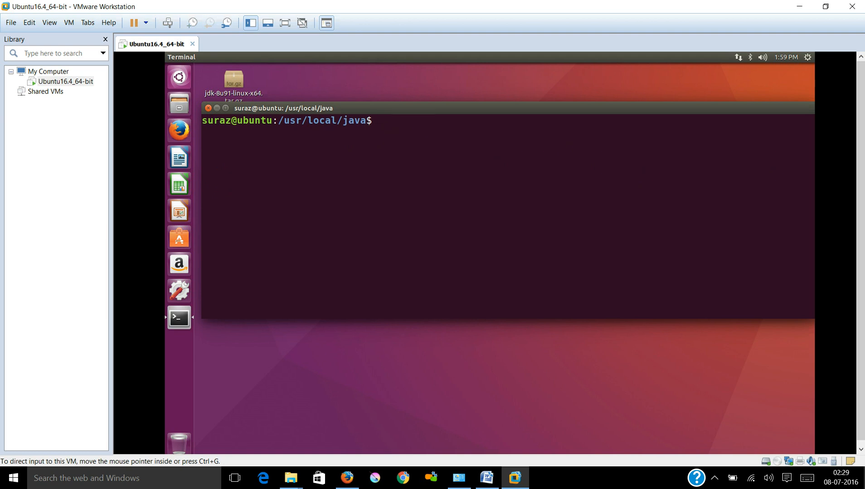
{"action": "left_click", "coordinate": [515, 478]}
{"action": "left_click", "coordinate": [270, 435]}
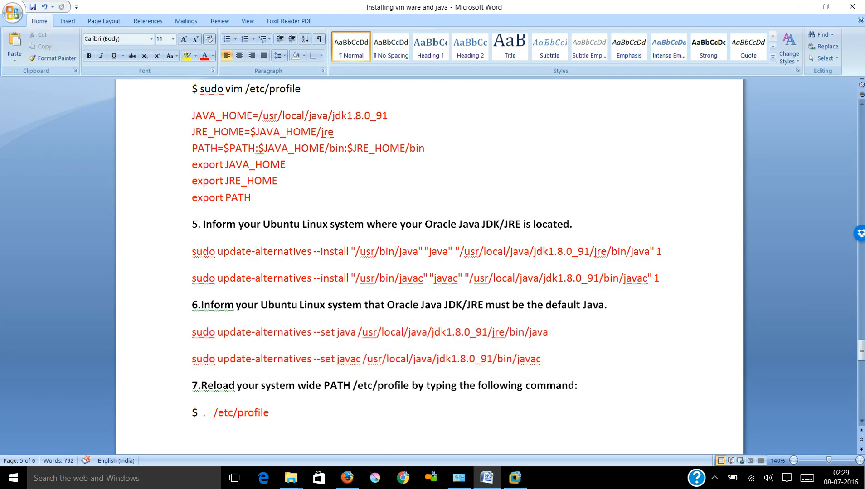
{"action": "scroll", "coordinate": [270, 436], "scroll_direction": "down", "scroll_amount": 3}
{"action": "scroll", "coordinate": [270, 438], "scroll_direction": "down", "scroll_amount": 1}
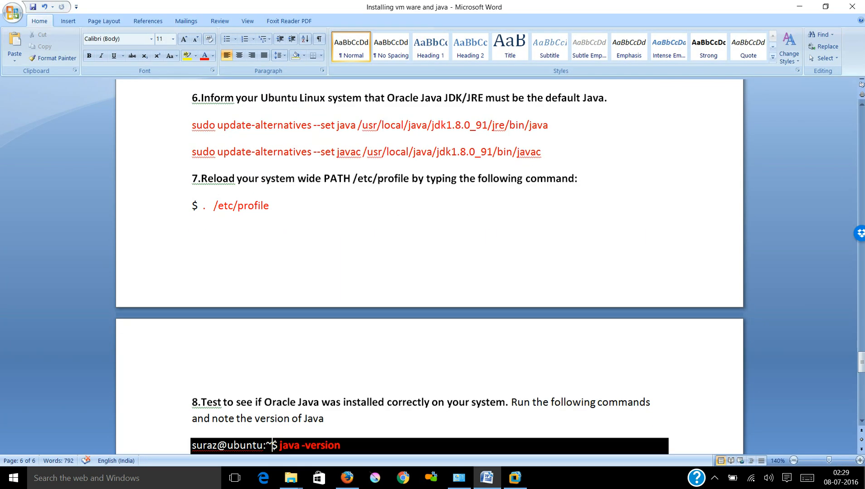
{"action": "left_click_drag", "start_coordinate": [860, 362], "coordinate": [861, 352]}
{"action": "left_click_drag", "start_coordinate": [250, 159], "coordinate": [300, 158]}
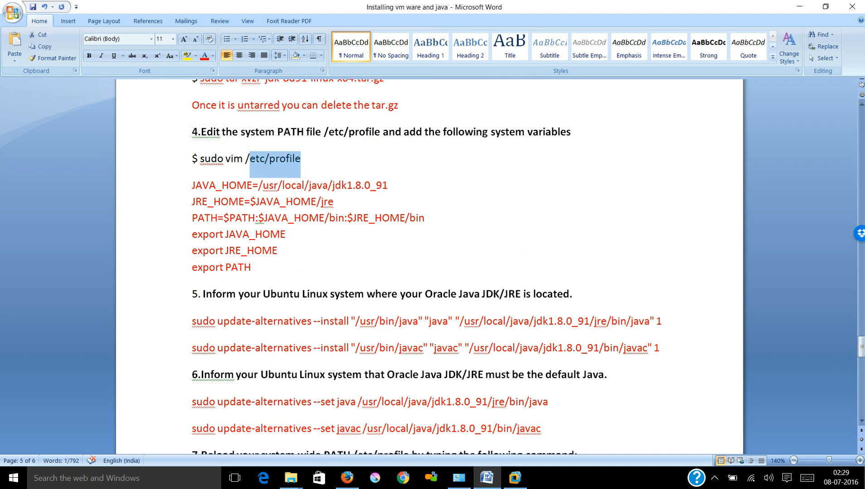
{"action": "left_click_drag", "start_coordinate": [192, 185], "coordinate": [286, 235]}
{"action": "left_click_drag", "start_coordinate": [861, 347], "coordinate": [861, 354]}
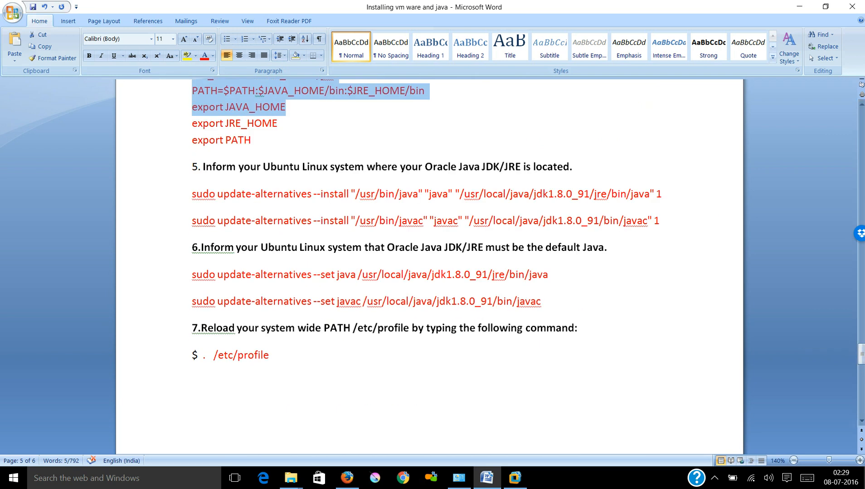
Copy ". /etc/profile" from step 7 of the Word instructions and run it in the virtual machine's terminal to reload the profile.
{"action": "left_click_drag", "start_coordinate": [203, 356], "coordinate": [269, 355]}
{"action": "key", "text": "super+c"}
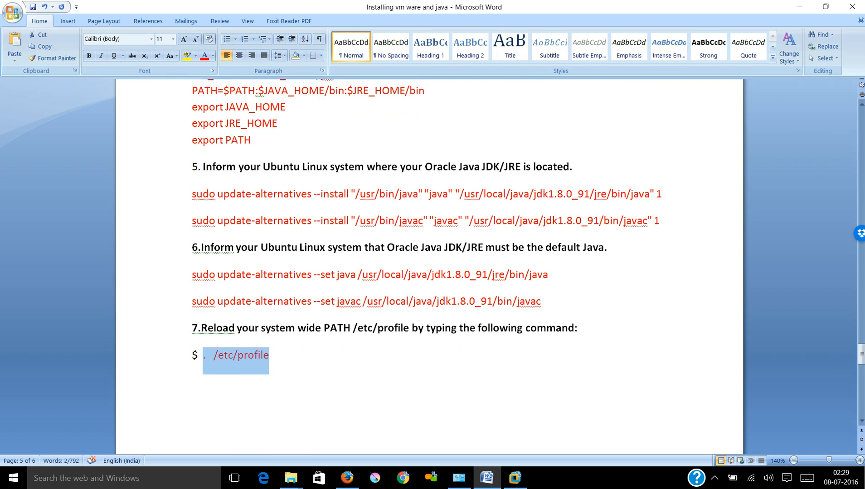
{"action": "left_click", "coordinate": [515, 478]}
{"action": "right_click", "coordinate": [426, 258]}
{"action": "left_click", "coordinate": [445, 286]}
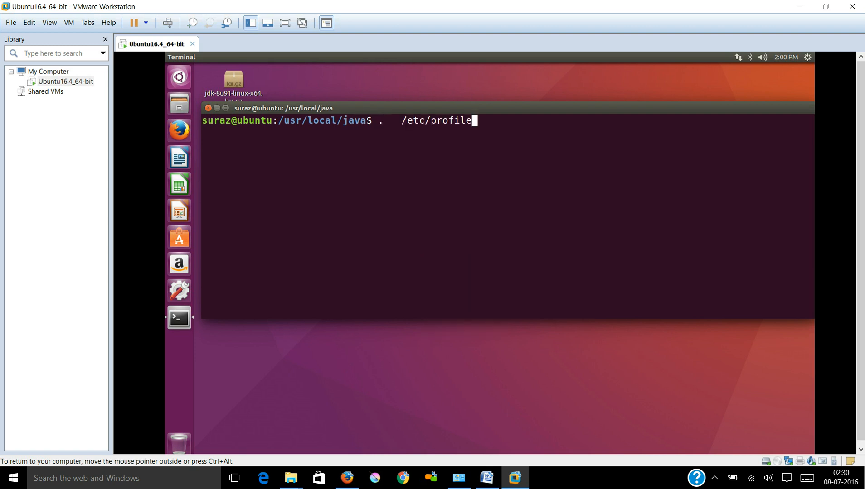
{"action": "key", "text": "Return"}
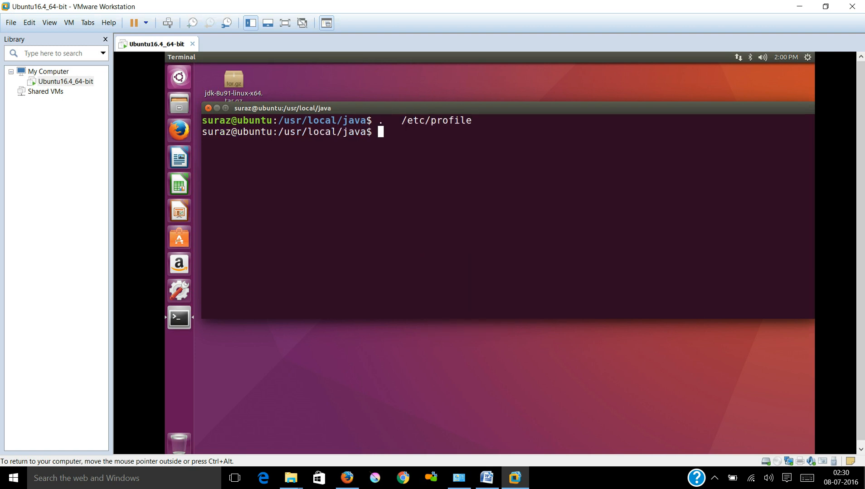
Look up the Java version test command in step 8 of the Word instructions and return to the virtual machine.
{"action": "left_click", "coordinate": [487, 477]}
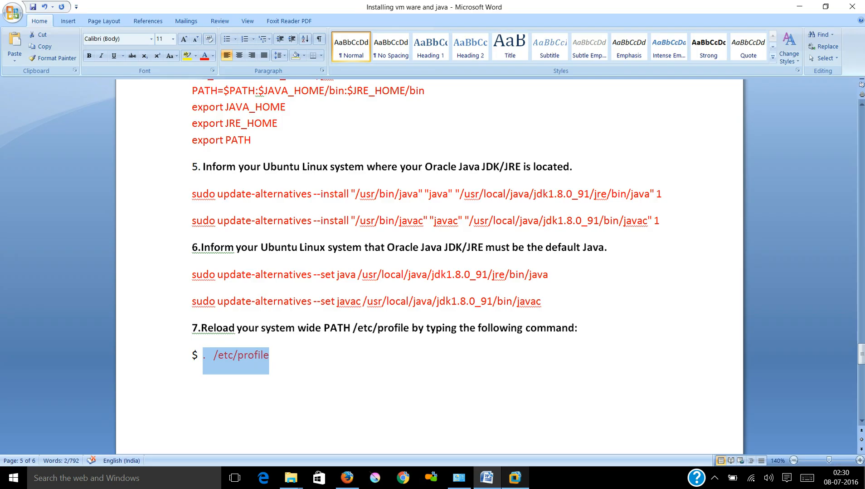
{"action": "left_click", "coordinate": [270, 355]}
{"action": "left_click_drag", "start_coordinate": [862, 354], "coordinate": [862, 369]}
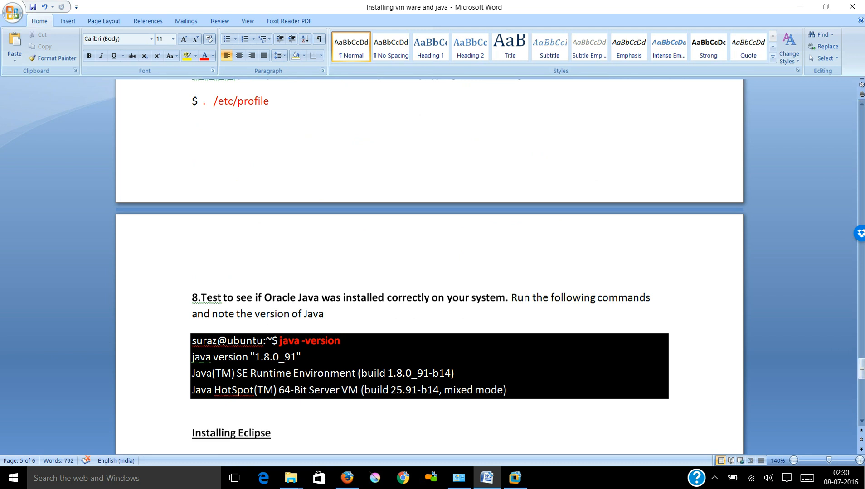
{"action": "left_click", "coordinate": [516, 478]}
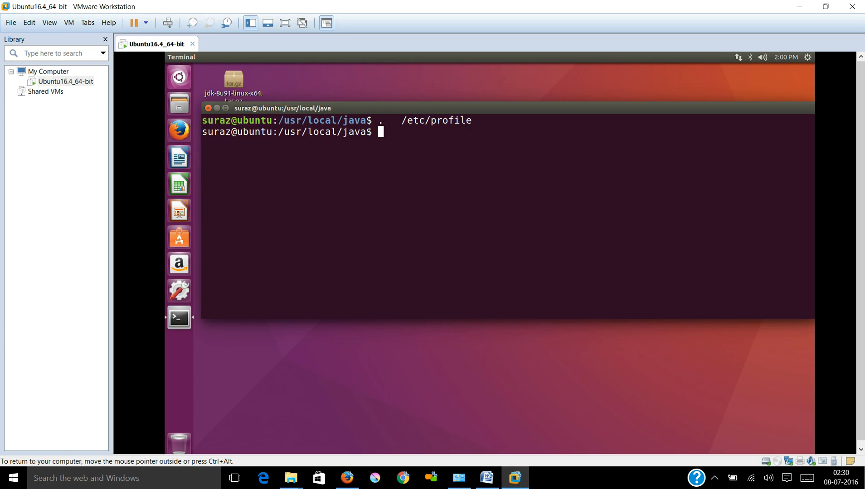
Clear the terminal, check the installed Java with java -version and highlight the version number in the output.
{"action": "key", "text": "ctrl+l"}
{"action": "type", "text": "java -version"}
{"action": "key", "text": "Return"}
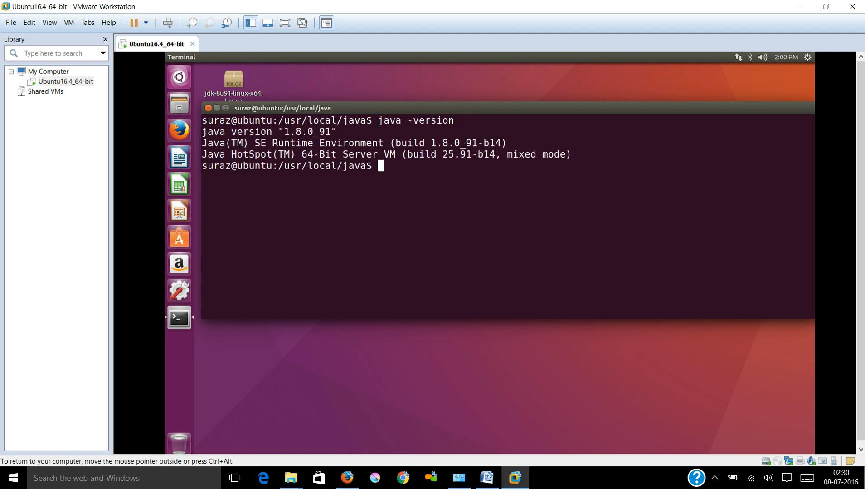
{"action": "left_click_drag", "start_coordinate": [283, 131], "coordinate": [331, 131]}
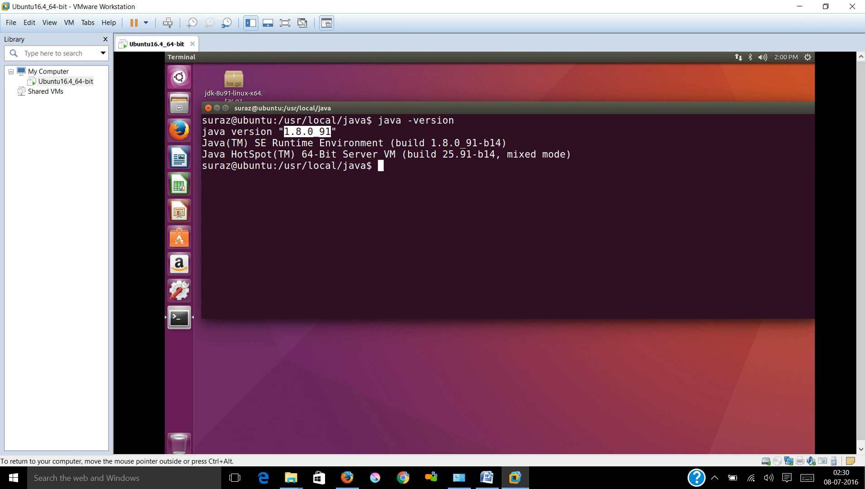
Review the Installing Eclipse section after step 8 in the Word instructions and return to the virtual machine.
{"action": "left_click", "coordinate": [487, 478]}
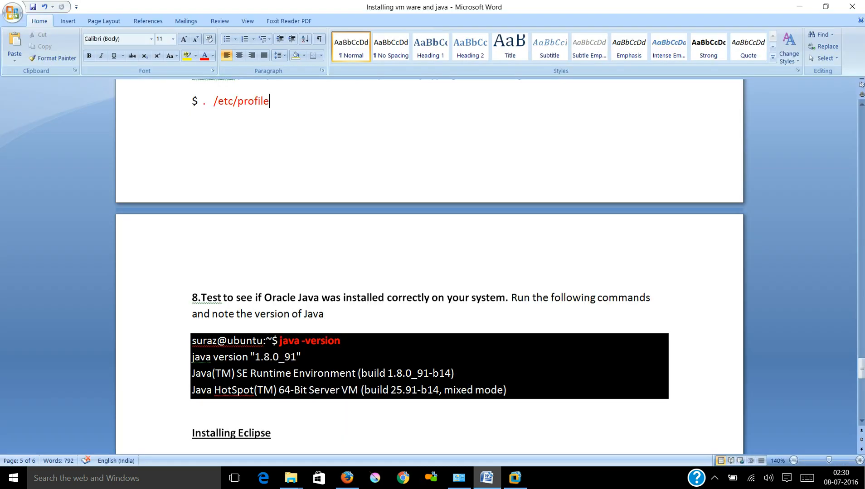
{"action": "left_click", "coordinate": [192, 406]}
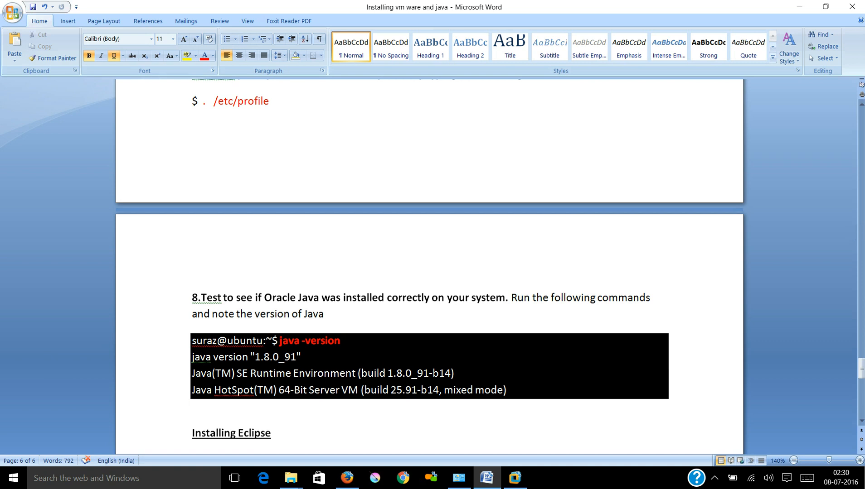
{"action": "scroll", "coordinate": [430, 244], "scroll_direction": "down", "scroll_amount": 5}
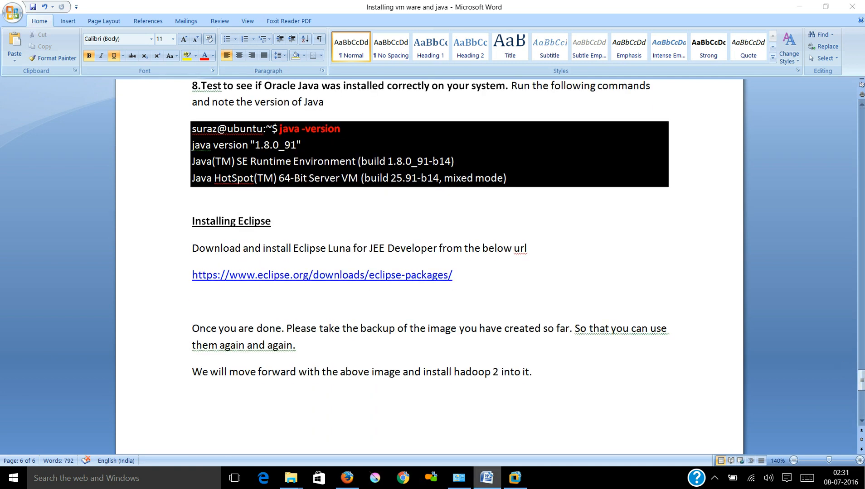
{"action": "left_click", "coordinate": [515, 478]}
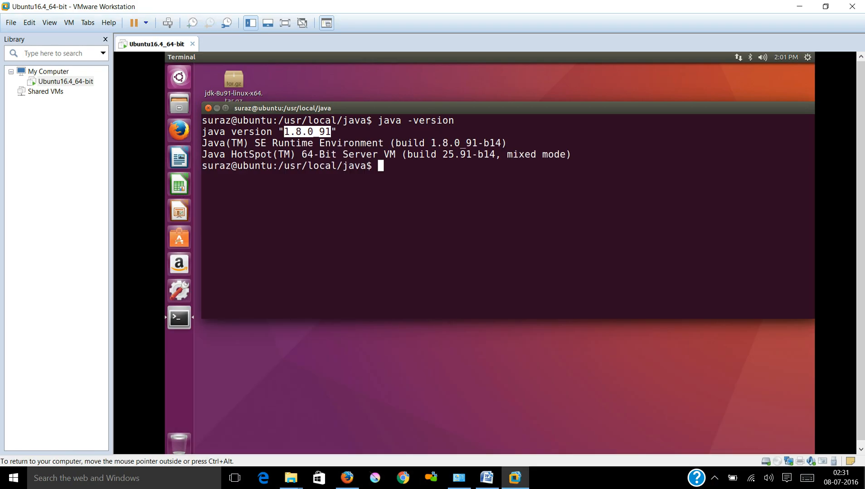
Minimize the virtual machine's terminal, search the web for "eclipse" in Firefox and open the eclipse.org result.
{"action": "left_click", "coordinate": [216, 108]}
{"action": "left_click", "coordinate": [179, 131]}
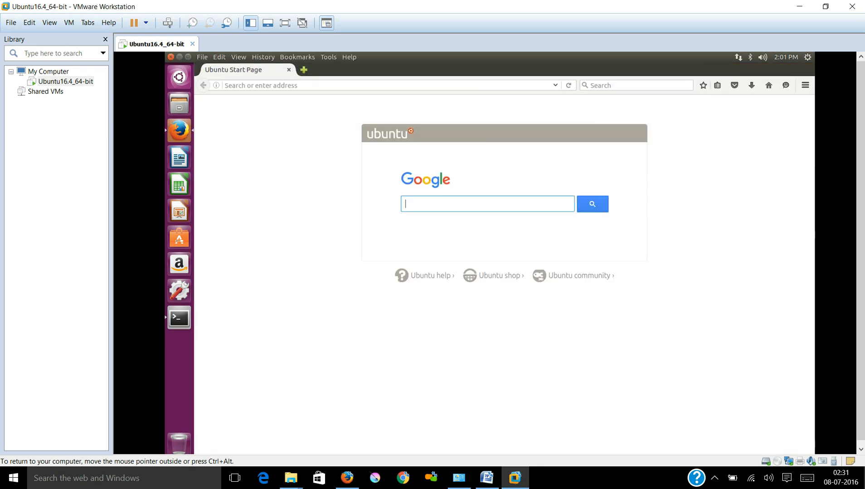
{"action": "left_click", "coordinate": [312, 85]}
{"action": "type", "text": "eclipse"}
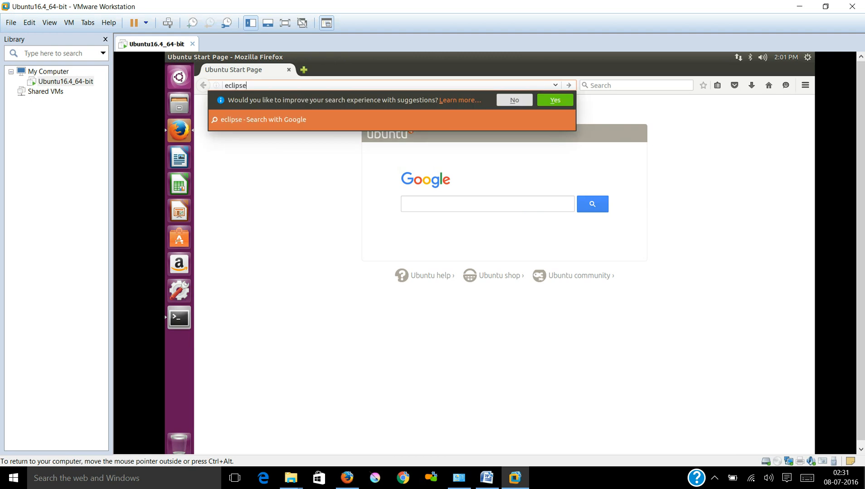
{"action": "key", "text": "Return"}
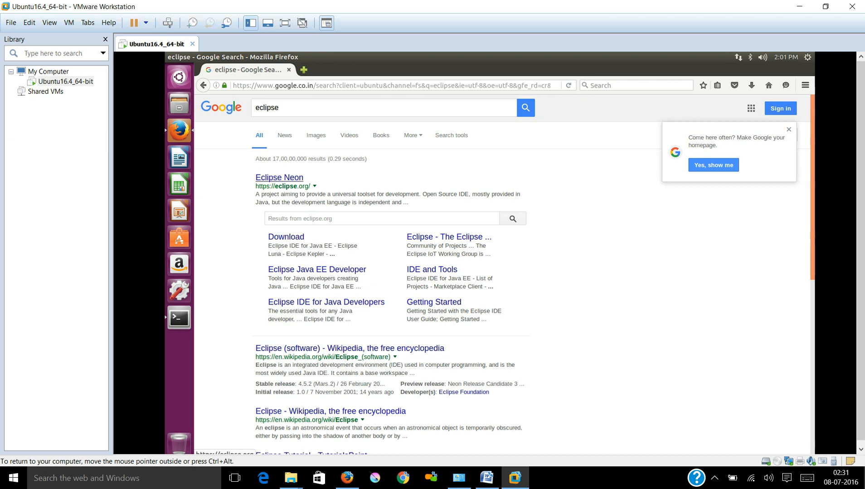
{"action": "left_click", "coordinate": [279, 177]}
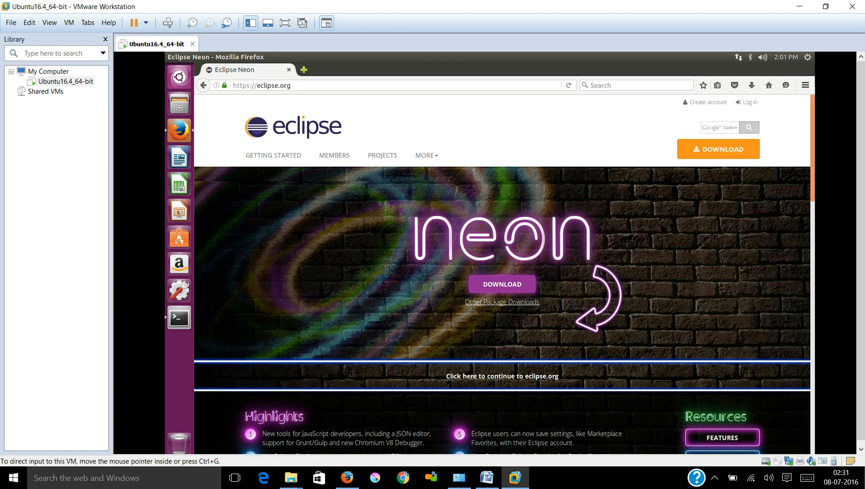
Go to the Eclipse downloads page and bring up the Download Packages list in its own tab.
{"action": "left_click_drag", "start_coordinate": [860, 140], "coordinate": [861, 146]}
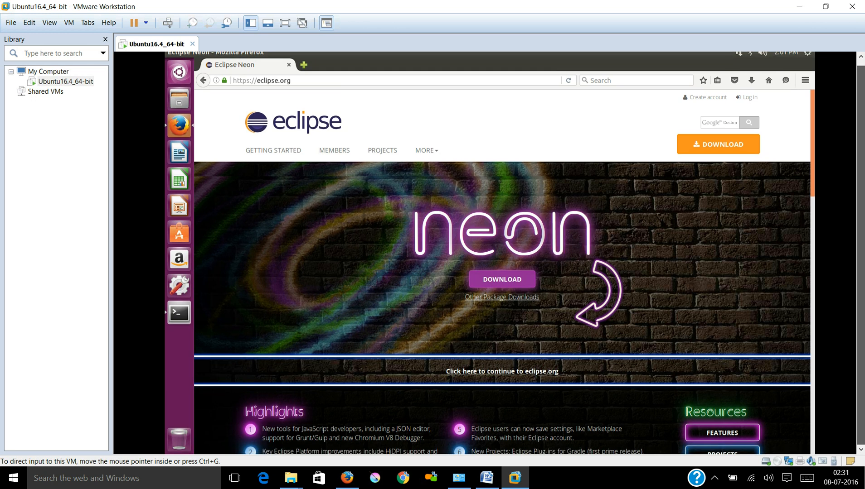
{"action": "left_click", "coordinate": [718, 144]}
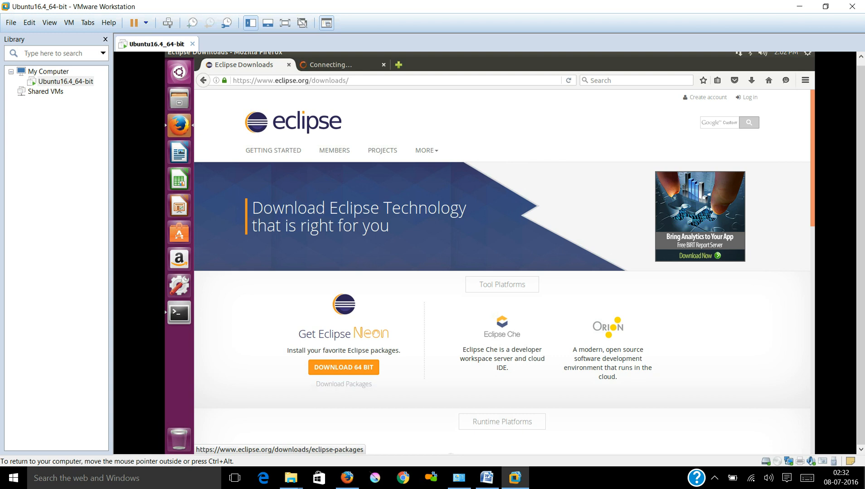
{"action": "left_click", "coordinate": [344, 385]}
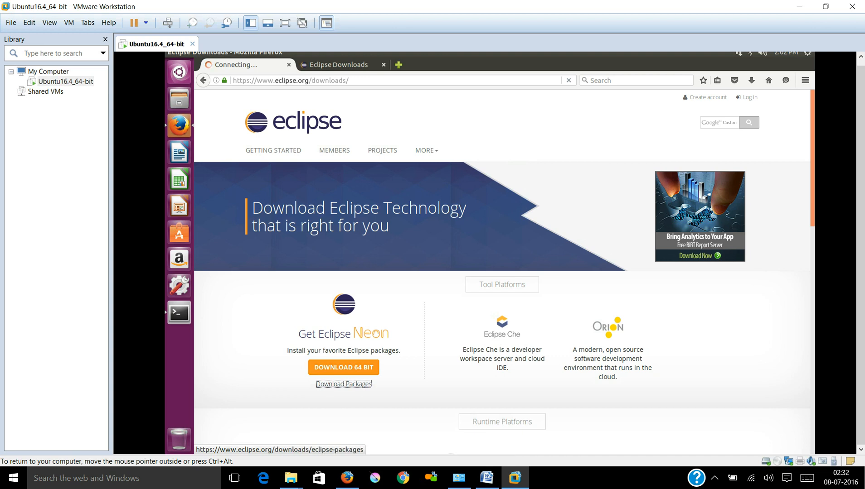
{"action": "left_click", "coordinate": [339, 65]}
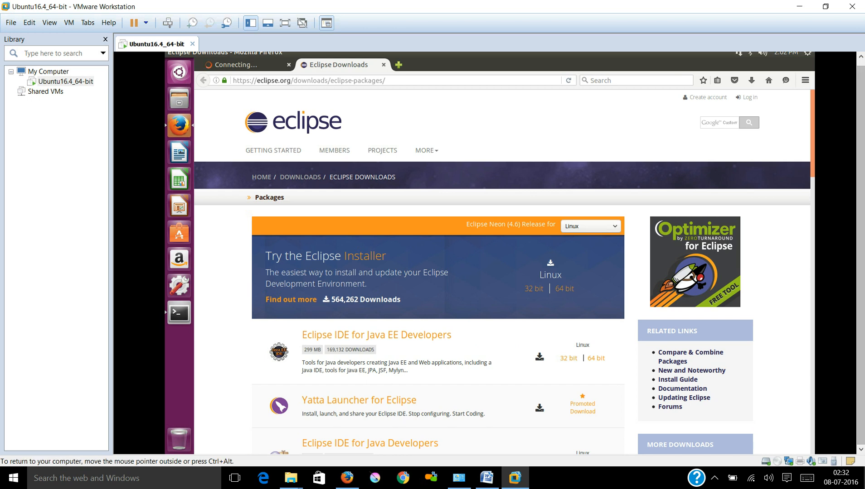
Download the 64 bit Linux package of Eclipse IDE for Java Developers, choosing to save eclipse-java-neon-R-linux-gtk-x86_64.tar.gz.
{"action": "scroll", "coordinate": [501, 272], "scroll_direction": "down", "scroll_amount": 4}
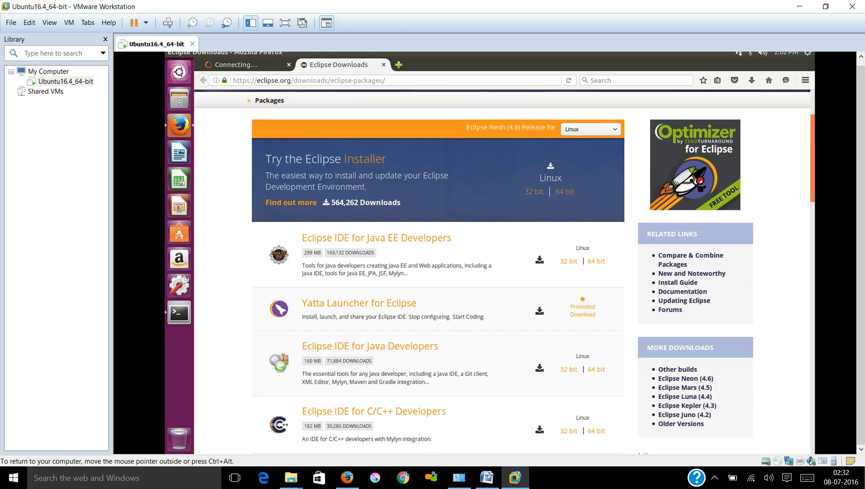
{"action": "scroll", "coordinate": [501, 272], "scroll_direction": "down", "scroll_amount": 3}
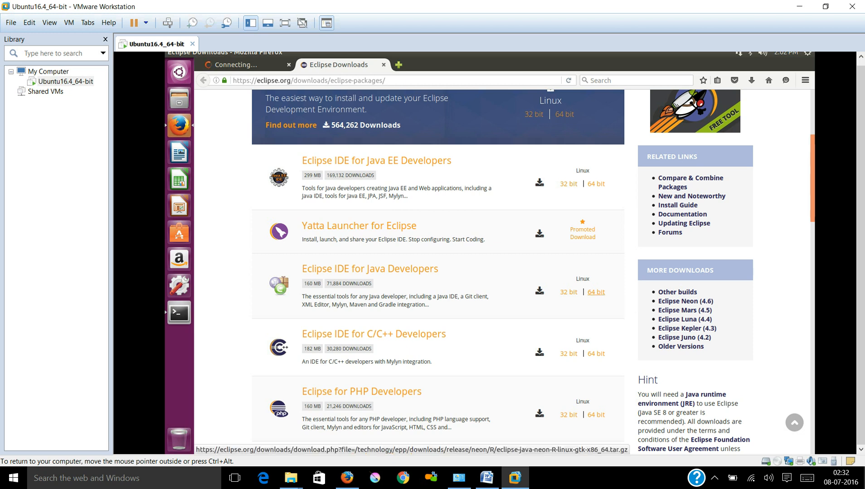
{"action": "left_click", "coordinate": [596, 292]}
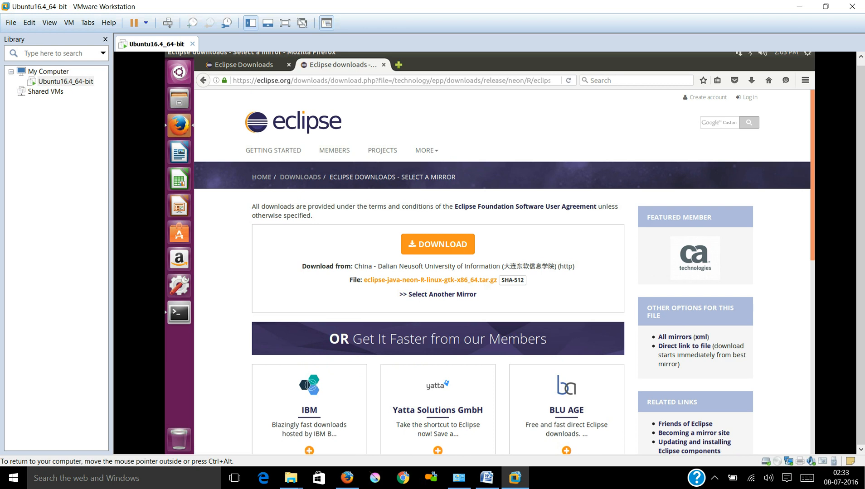
{"action": "left_click", "coordinate": [437, 244]}
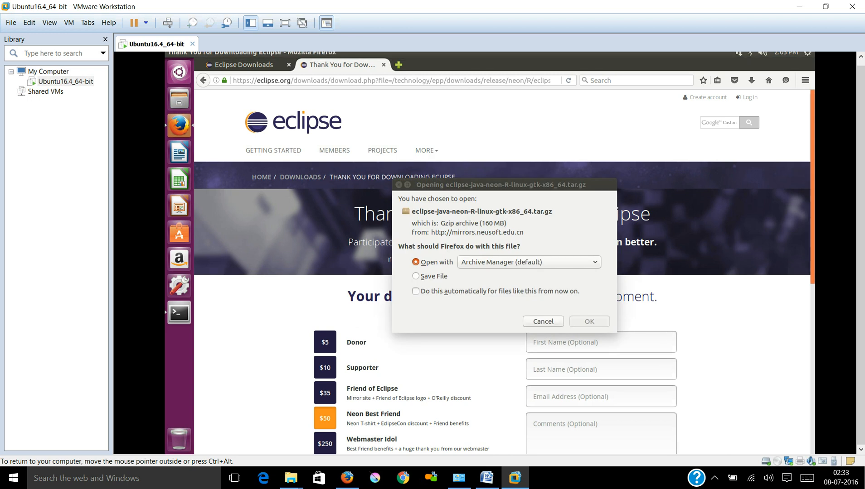
{"action": "scroll", "coordinate": [503, 272], "scroll_direction": "down", "scroll_amount": 2}
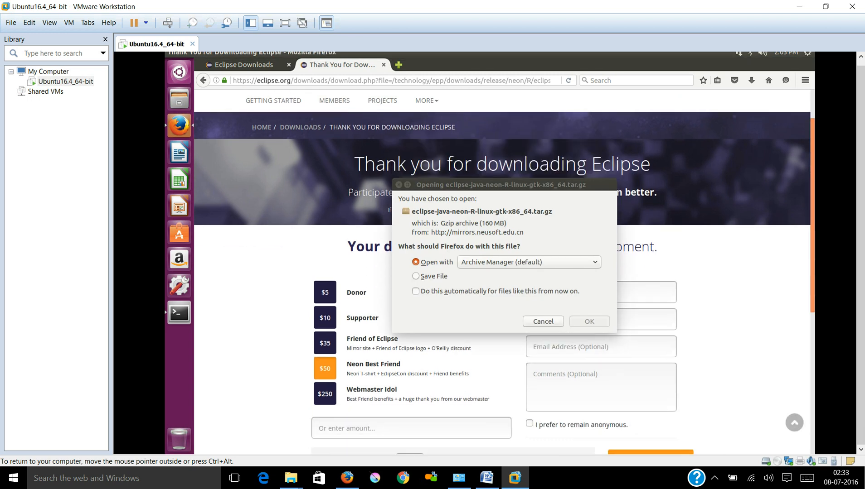
{"action": "left_click", "coordinate": [417, 276]}
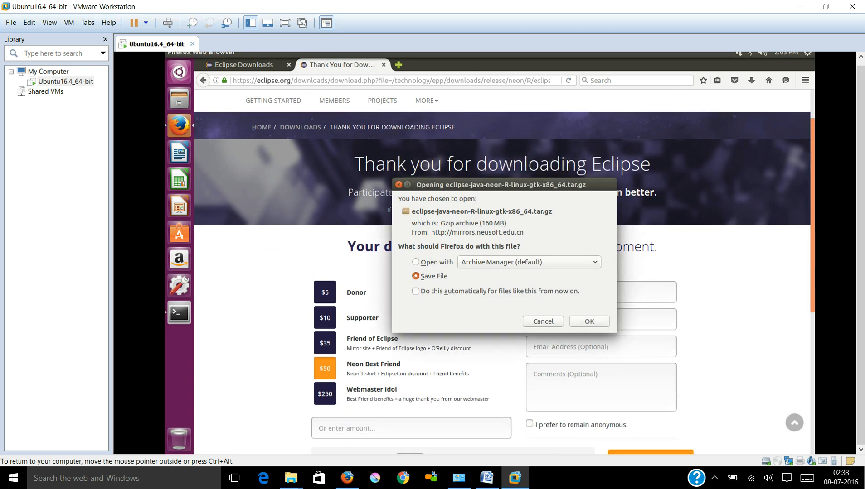
{"action": "left_click", "coordinate": [589, 321]}
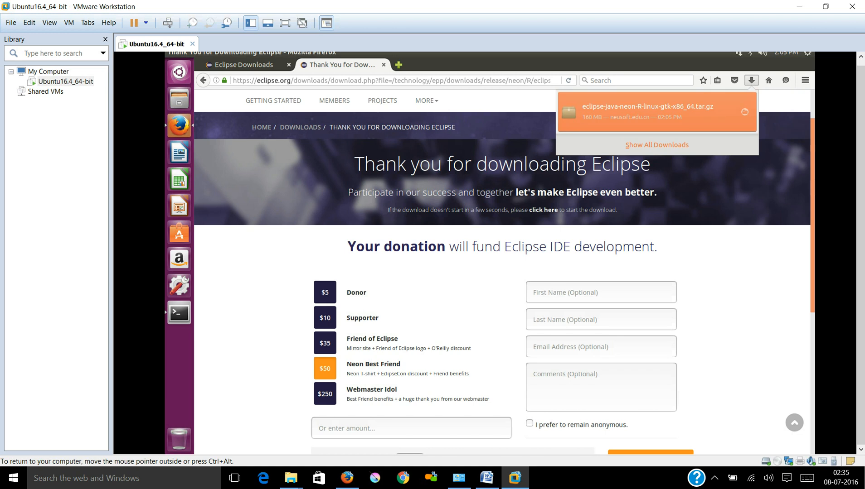
Show the downloaded Eclipse archive in its folder and paste it into the Home folder in a maximized window.
{"action": "left_click", "coordinate": [744, 112]}
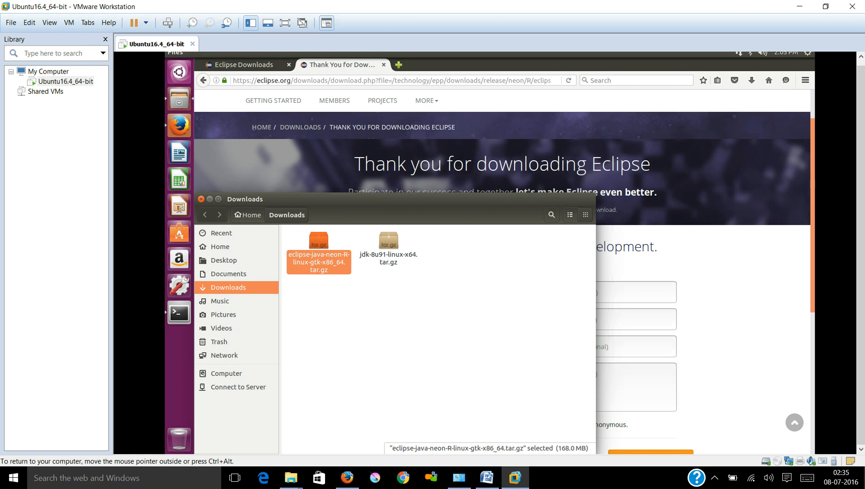
{"action": "left_click", "coordinate": [248, 215]}
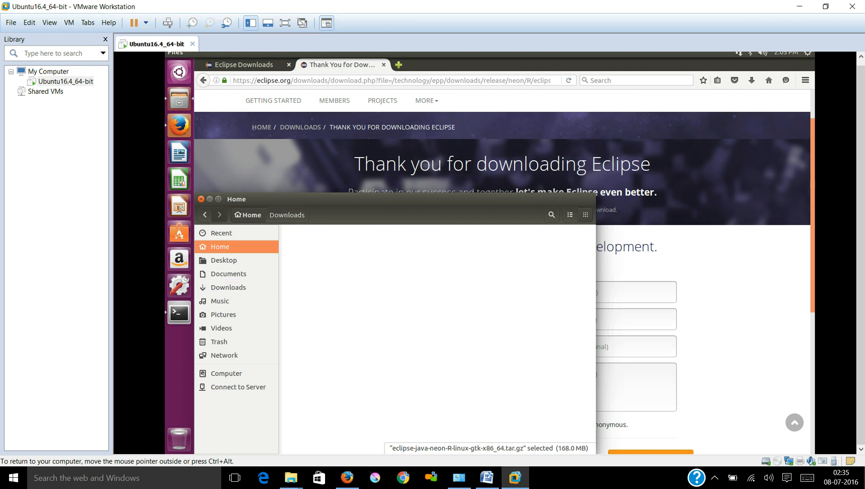
{"action": "left_click", "coordinate": [218, 200]}
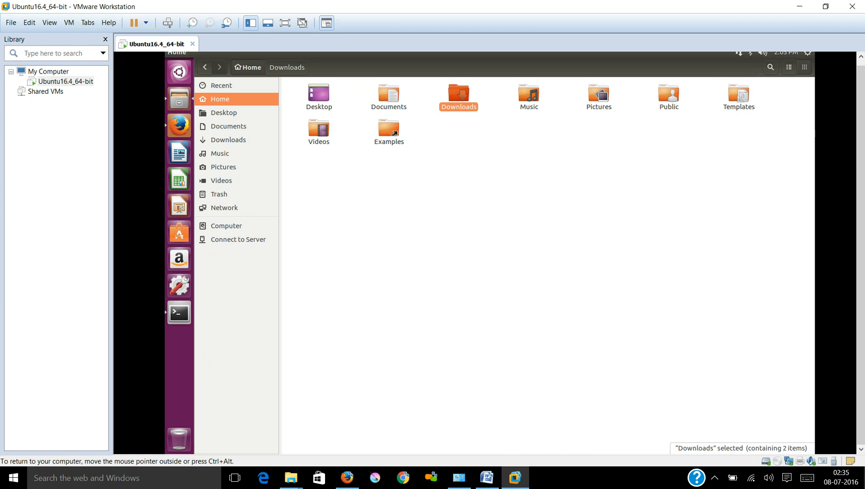
{"action": "left_click", "coordinate": [494, 245]}
{"action": "key", "text": "ctrl+v"}
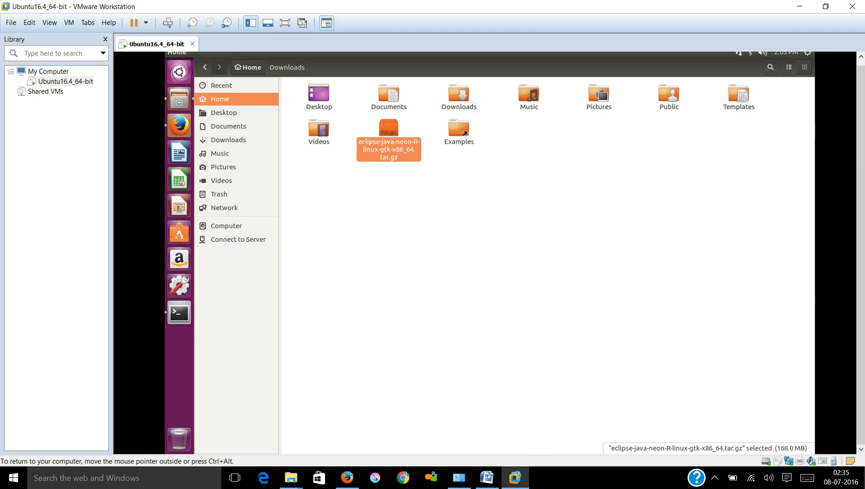
Extract eclipse-java-neon-R-linux-gtk-x86_64.tar.gz in the Home folder and delete the archive there.
{"action": "right_click", "coordinate": [387, 139]}
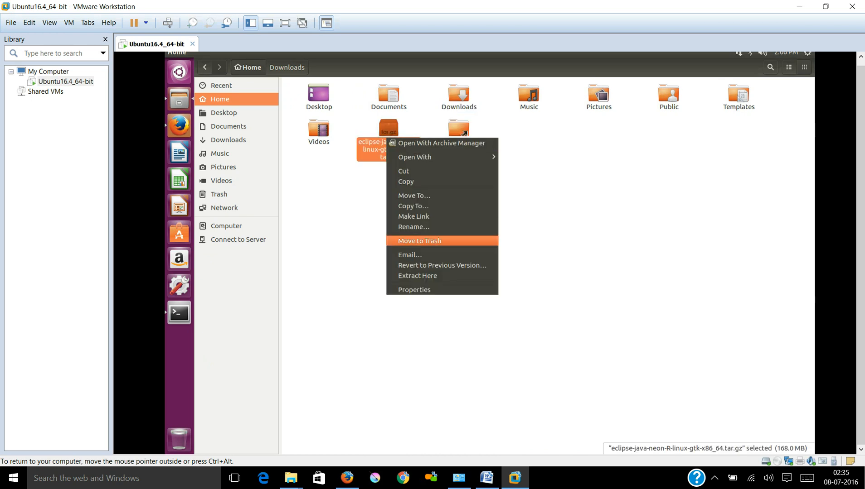
{"action": "mouse_move", "coordinate": [436, 157]}
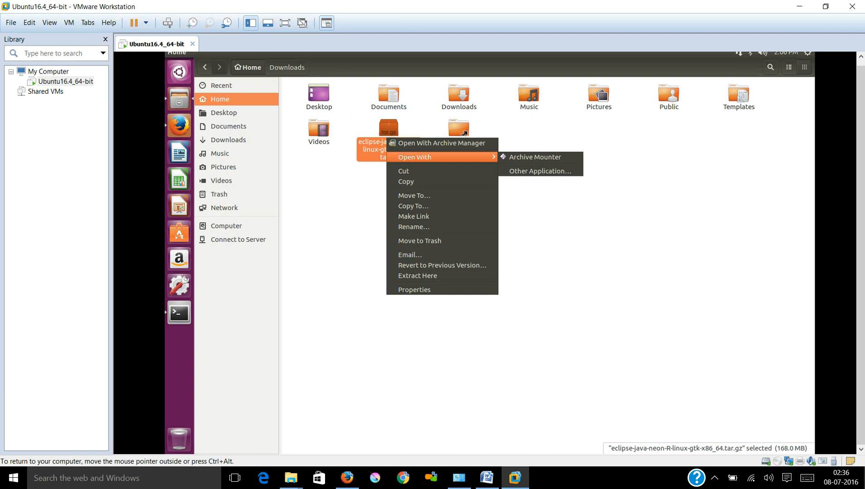
{"action": "left_click", "coordinate": [417, 275]}
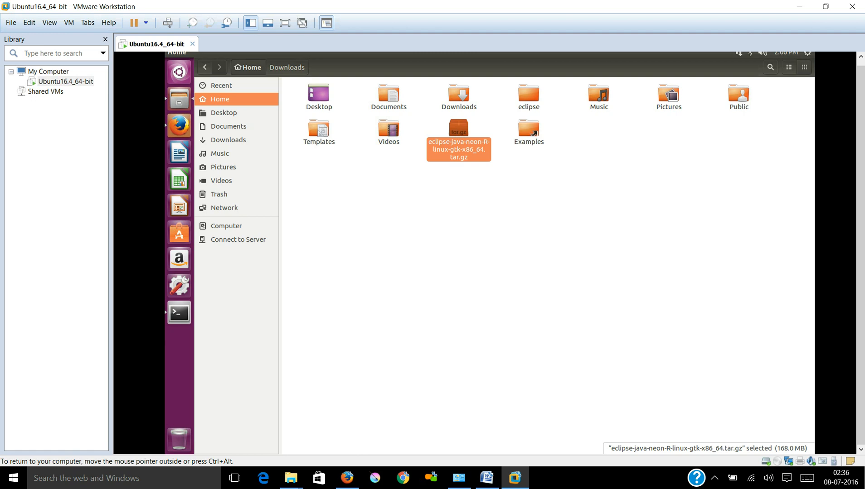
{"action": "key", "text": "Escape"}
{"action": "key", "text": "Delete"}
Open the extracted eclipse folder to inspect its contents, and close the file manager window.
{"action": "left_click", "coordinate": [529, 94]}
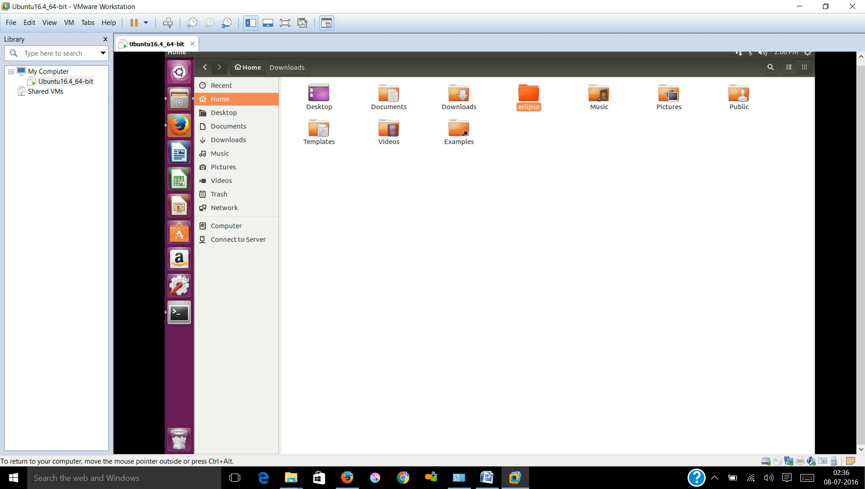
{"action": "key", "text": "Return"}
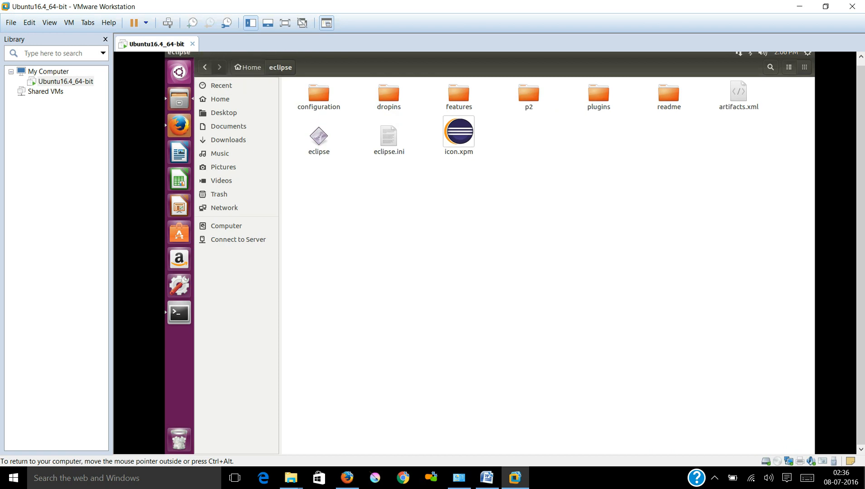
{"action": "left_click", "coordinate": [170, 53]}
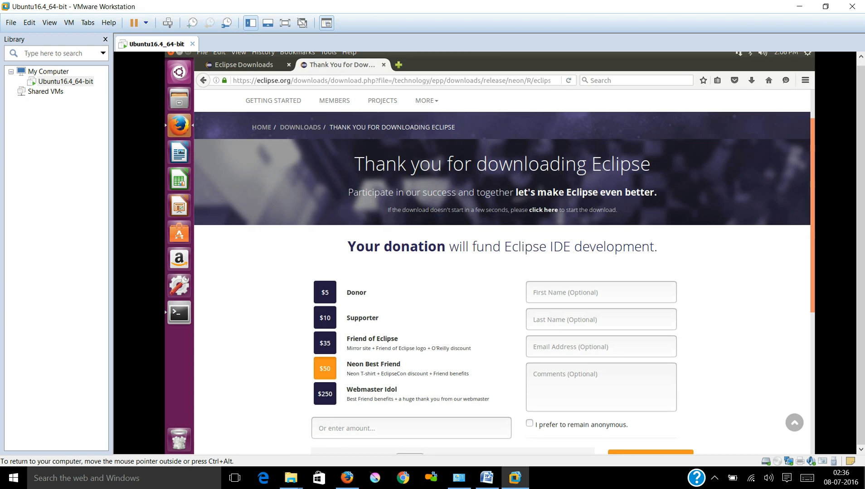
Close Firefox with all its tabs and delete jdk-8u91-linux-x64.tar.gz from the Ubuntu desktop.
{"action": "left_click", "coordinate": [171, 53]}
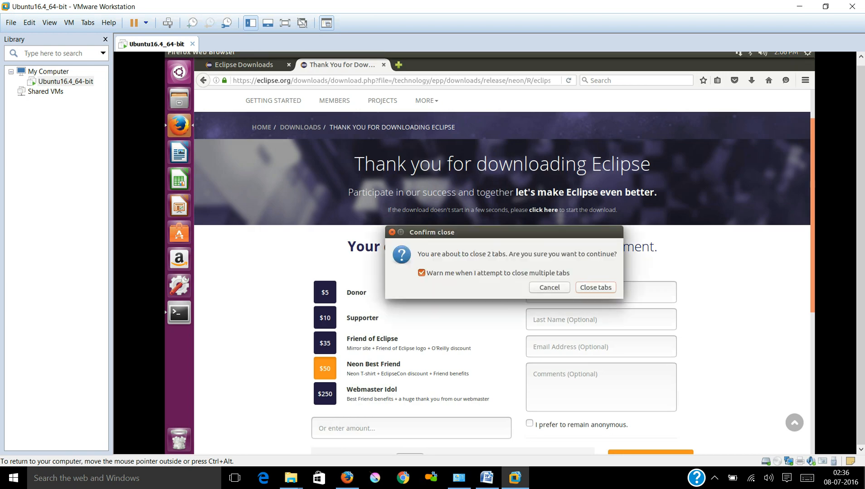
{"action": "left_click", "coordinate": [595, 288]}
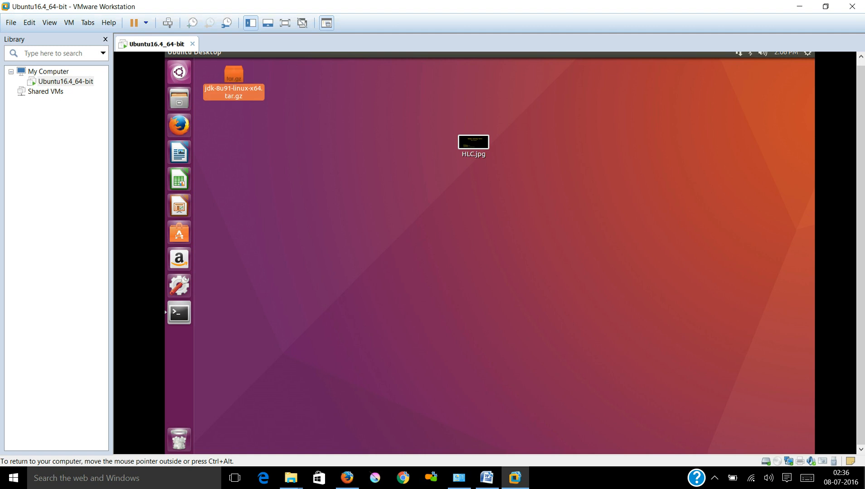
{"action": "key", "text": "Delete"}
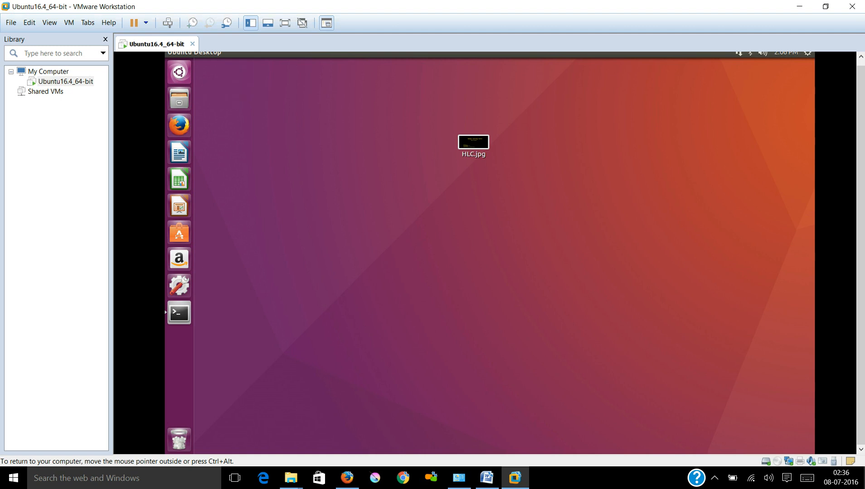
Make a link to the eclipse executable inside the eclipse folder in the Home folder.
{"action": "left_click", "coordinate": [179, 99]}
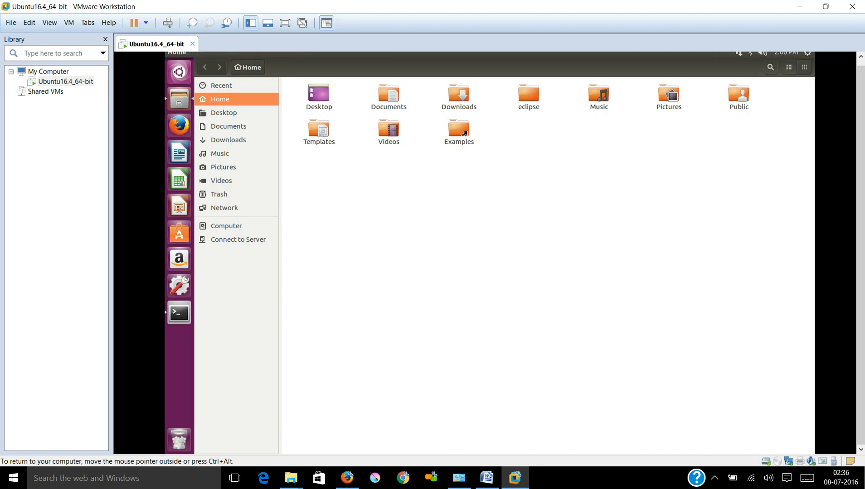
{"action": "left_click", "coordinate": [528, 95]}
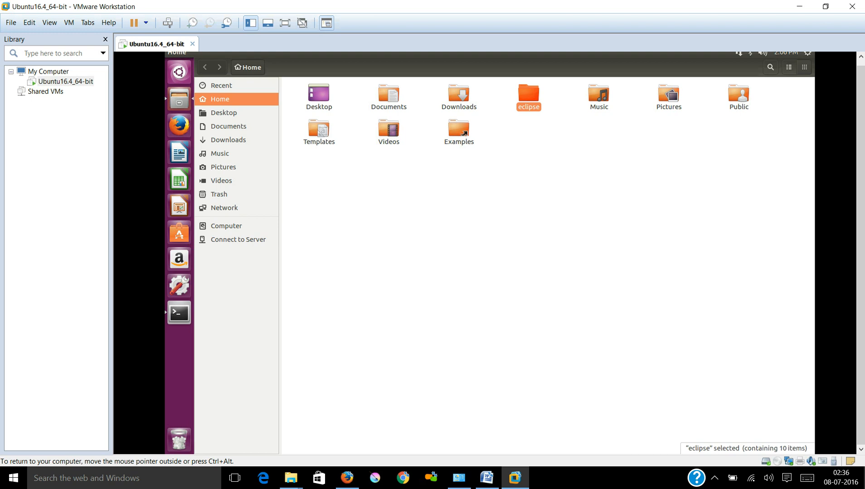
{"action": "left_click", "coordinate": [533, 125]}
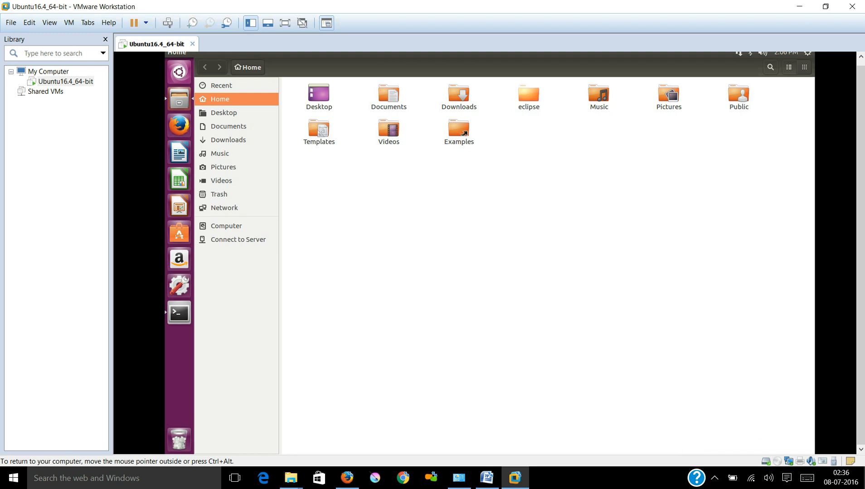
{"action": "double_click", "coordinate": [529, 95]}
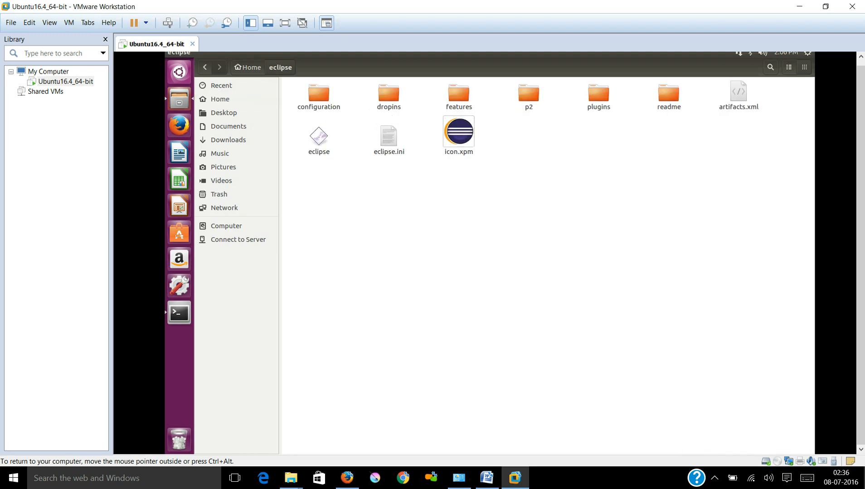
{"action": "left_click", "coordinate": [319, 137]}
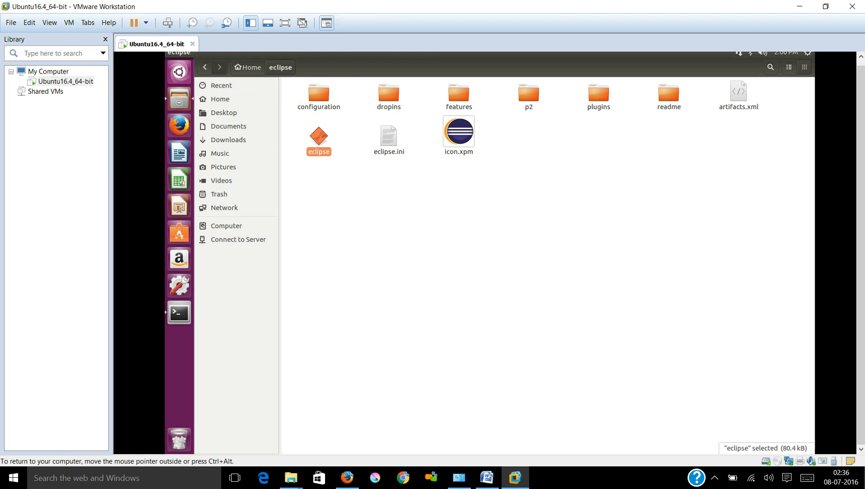
{"action": "right_click", "coordinate": [319, 137]}
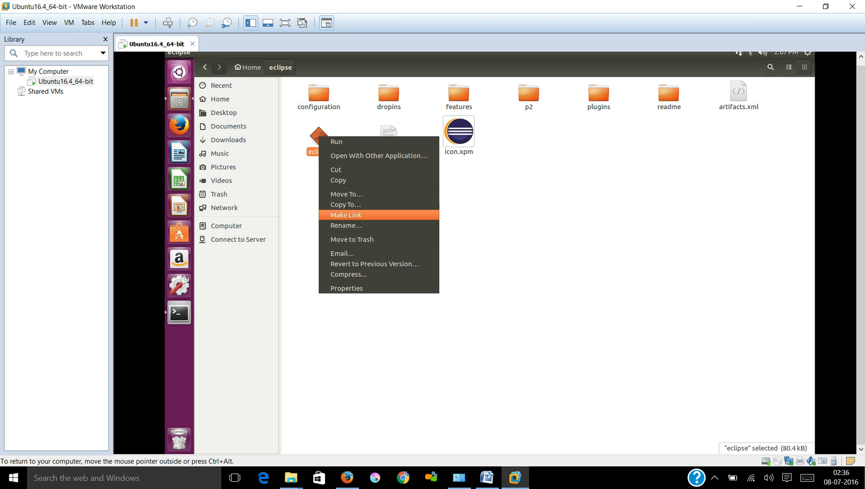
{"action": "left_click", "coordinate": [345, 215]}
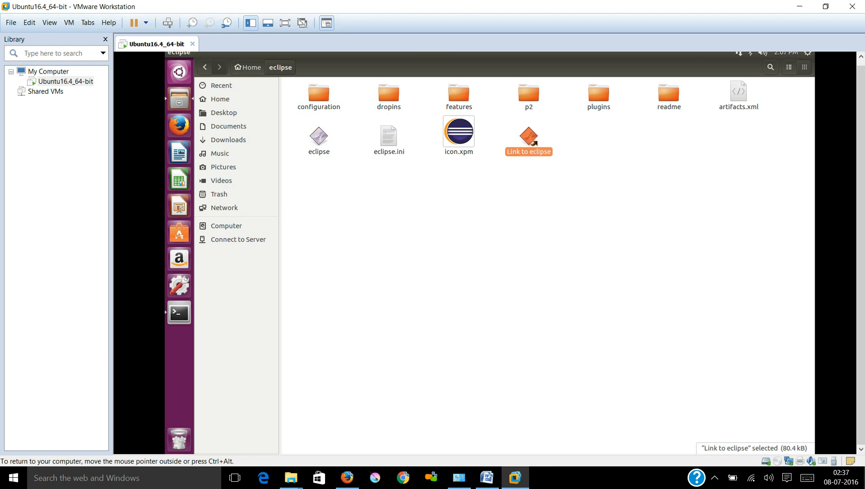
Move the link to the Ubuntu desktop, close the file manager window, and rename the link as eclipse.
{"action": "left_click", "coordinate": [171, 53]}
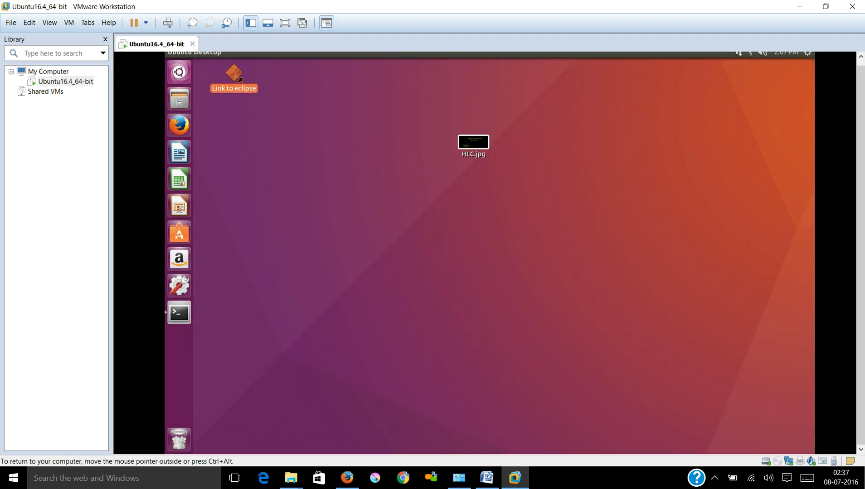
{"action": "key", "text": "F2"}
{"action": "type", "text": "eclipse"}
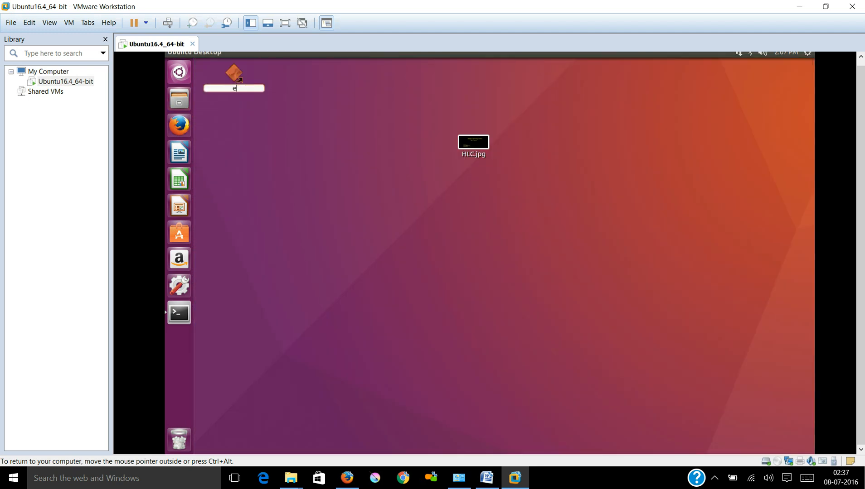
{"action": "key", "text": "Return"}
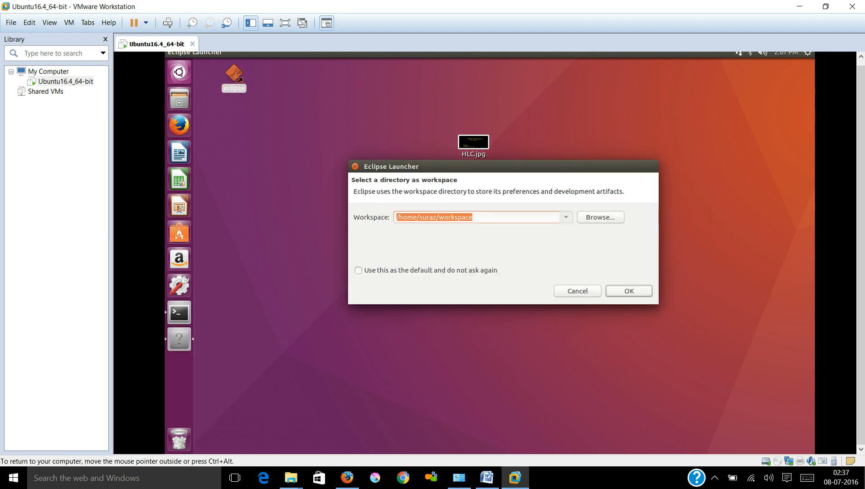
Start Eclipse with the suggested workspace directory and close the Welcome page.
{"action": "key", "text": "Return"}
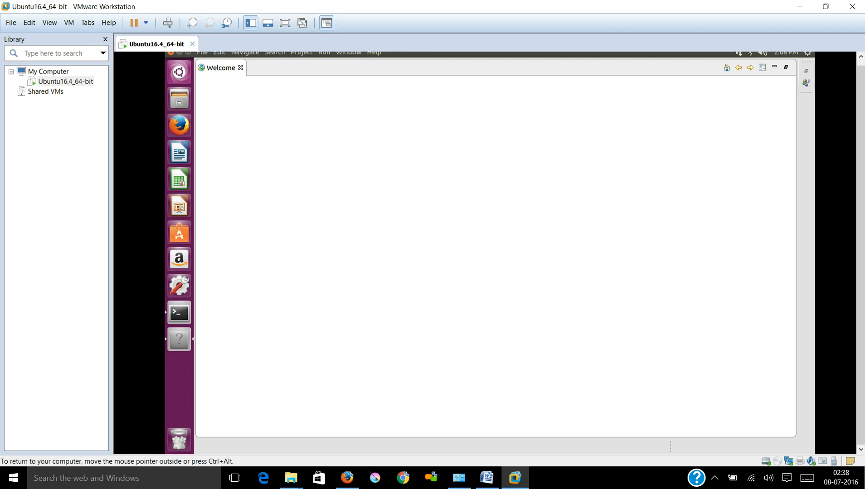
{"action": "left_click", "coordinate": [241, 68]}
Create a new Java project named HelloWorld with the default settings.
{"action": "right_click", "coordinate": [251, 145]}
{"action": "mouse_move", "coordinate": [270, 151]}
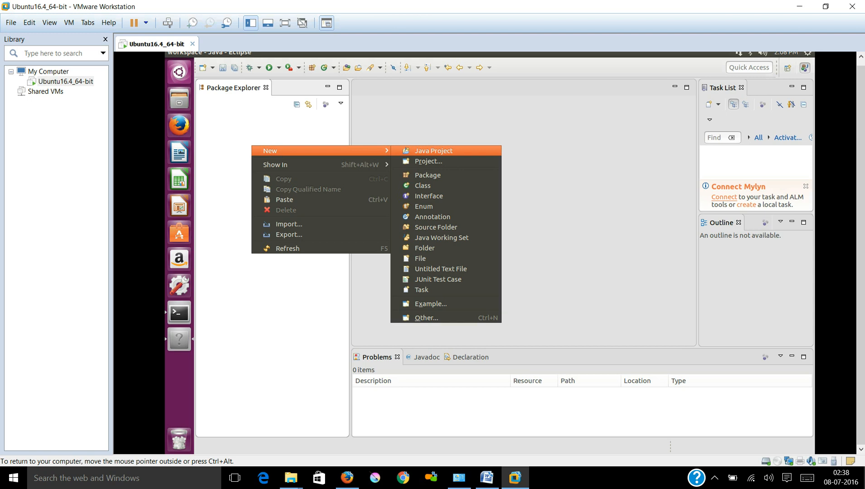
{"action": "left_click", "coordinate": [433, 151]}
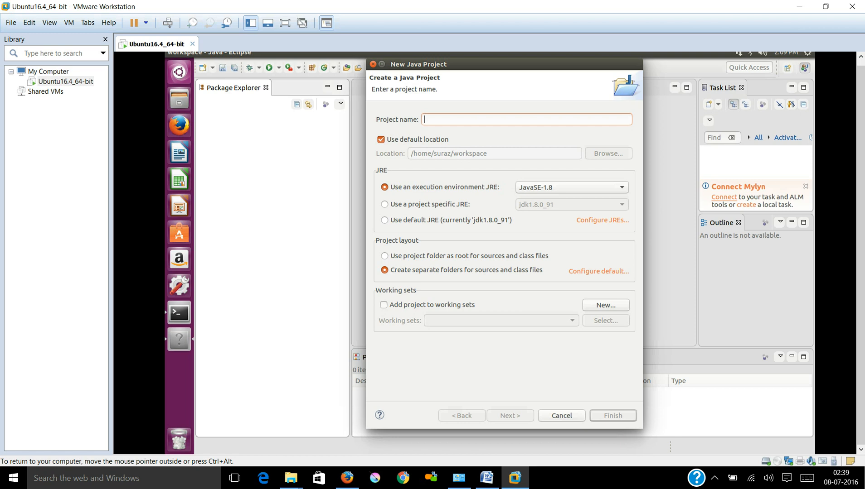
{"action": "type", "text": "HelloWord"}
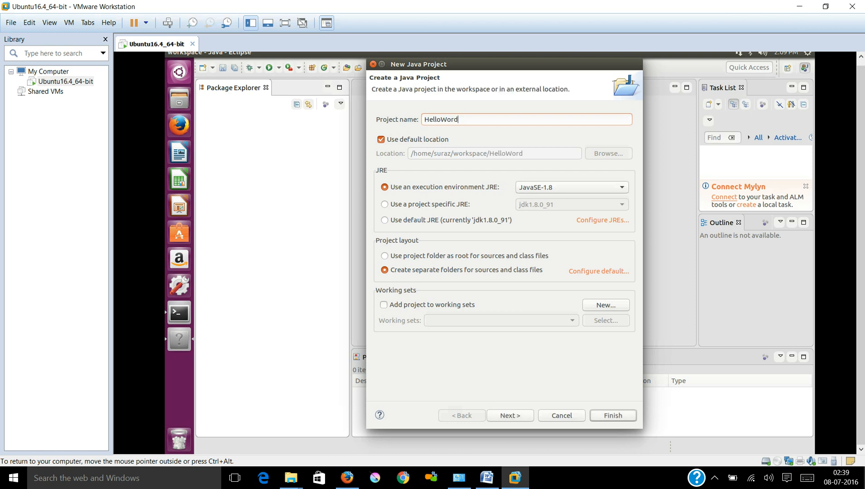
{"action": "key", "text": "BackSpace"}
{"action": "type", "text": "ld"}
{"action": "key", "text": "Return"}
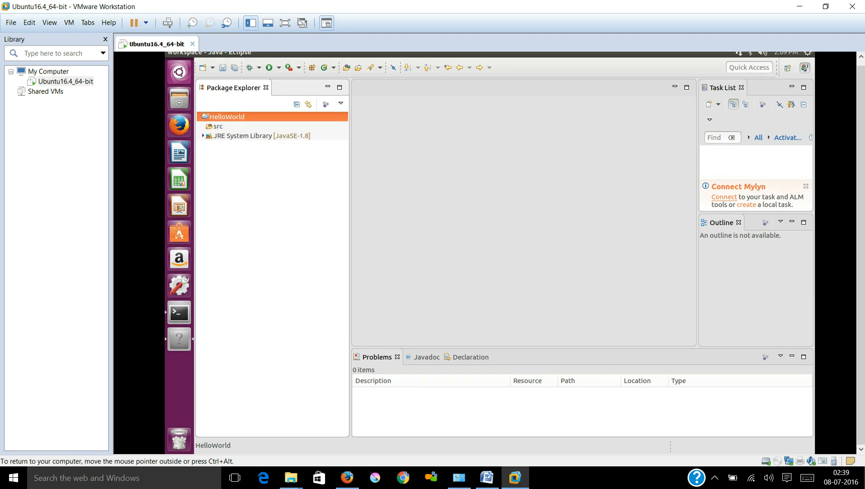
Add a class named HelloWorld to the HelloWorld project, including the public static void main method stub.
{"action": "right_click", "coordinate": [222, 117]}
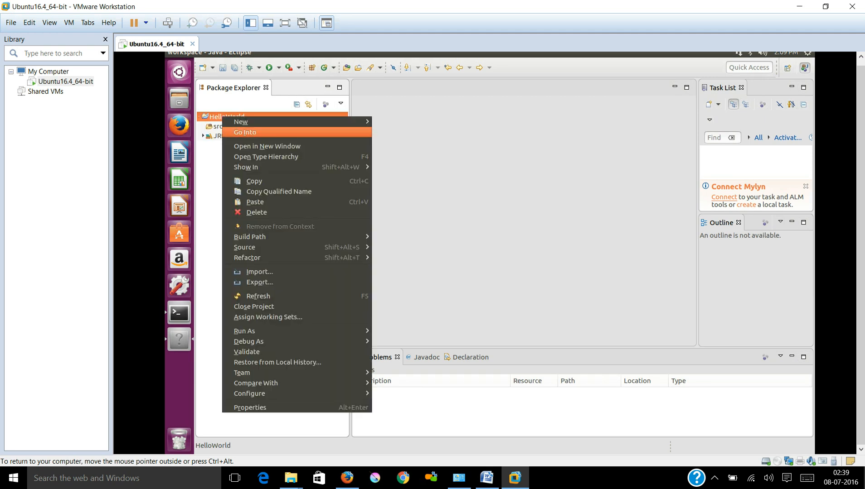
{"action": "mouse_move", "coordinate": [245, 122]}
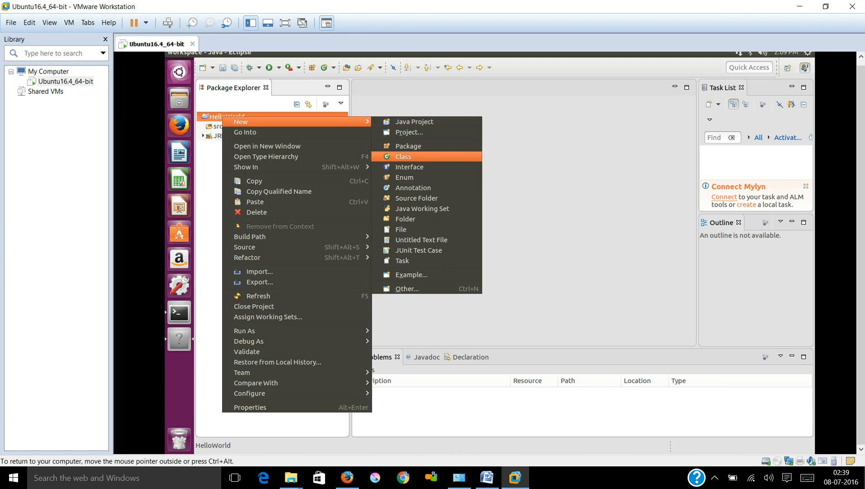
{"action": "left_click", "coordinate": [408, 146]}
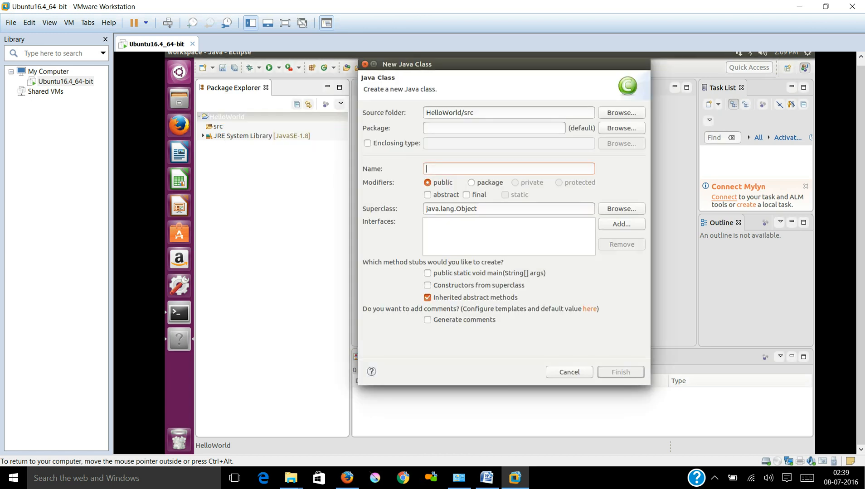
{"action": "type", "text": "Hello"}
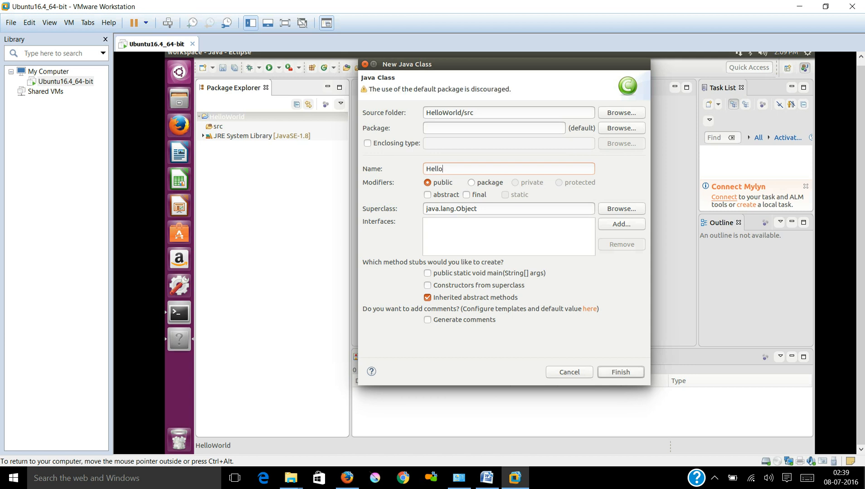
{"action": "type", "text": "World"}
{"action": "left_click", "coordinate": [427, 273]}
{"action": "left_click", "coordinate": [620, 373]}
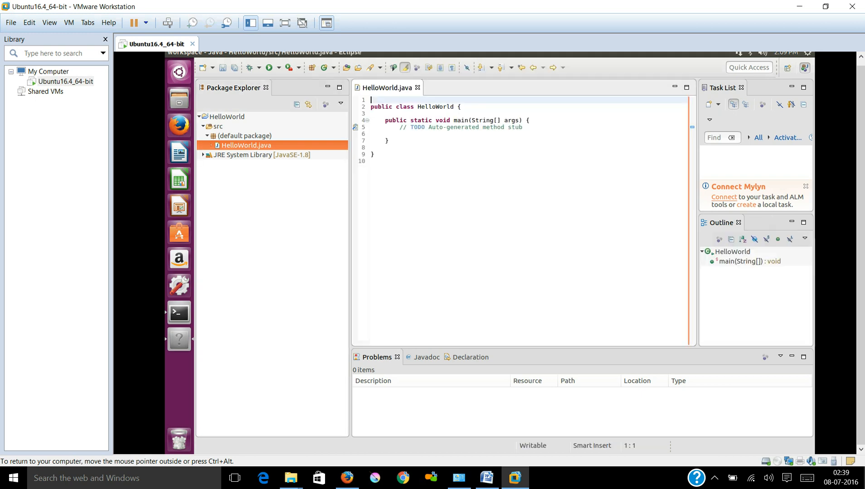
Replace the TODO comment in the main method with System.out.println("Hello World"); using the sysout template, and save HelloWorld.java.
{"action": "left_click", "coordinate": [400, 128]}
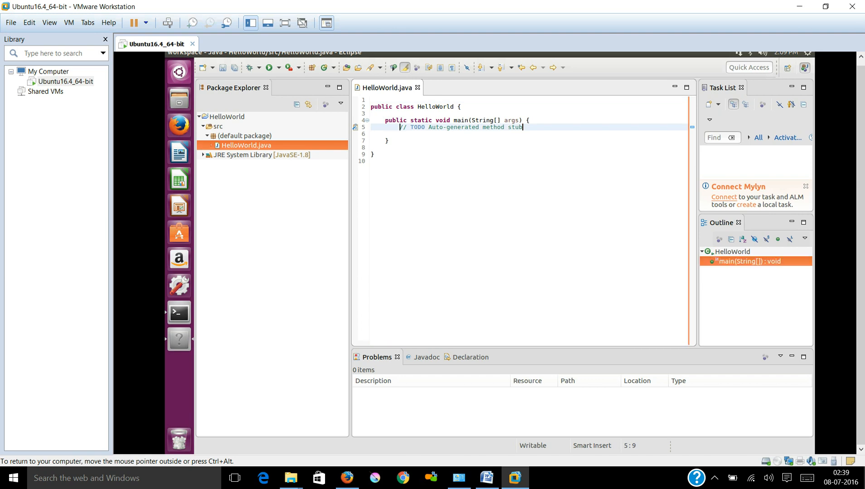
{"action": "left_click_drag", "start_coordinate": [400, 127], "coordinate": [523, 127]}
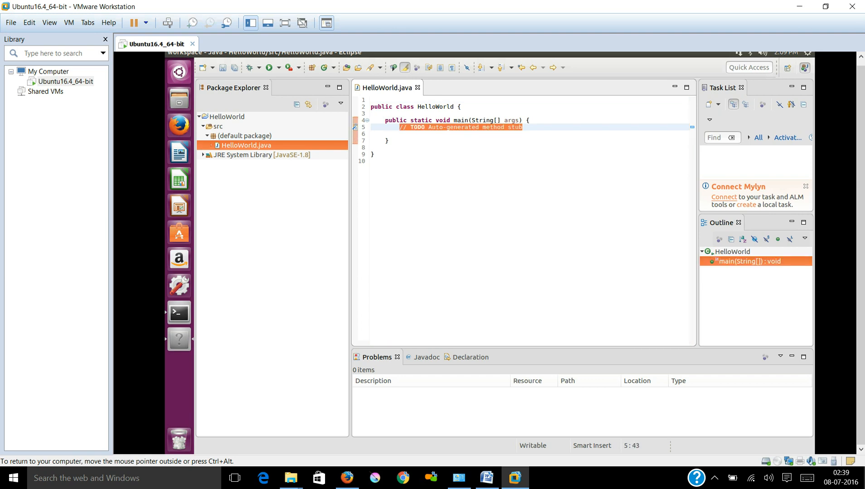
{"action": "type", "text": "sysout"}
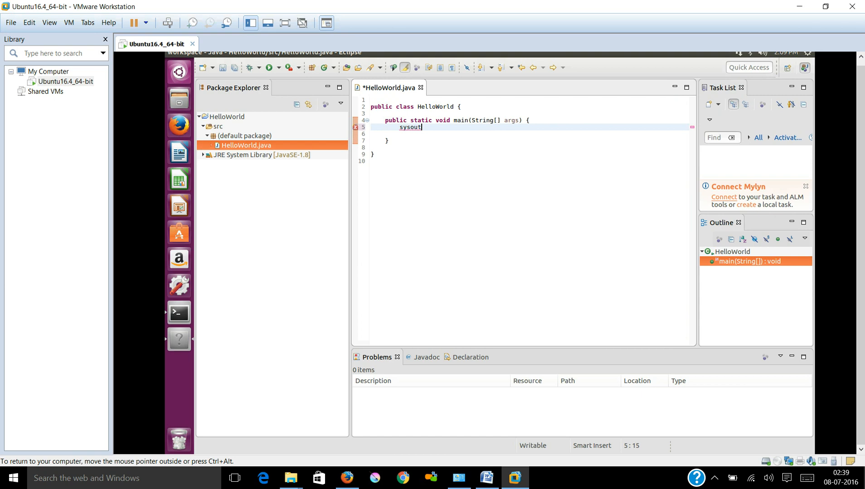
{"action": "key", "text": "ctrl+space"}
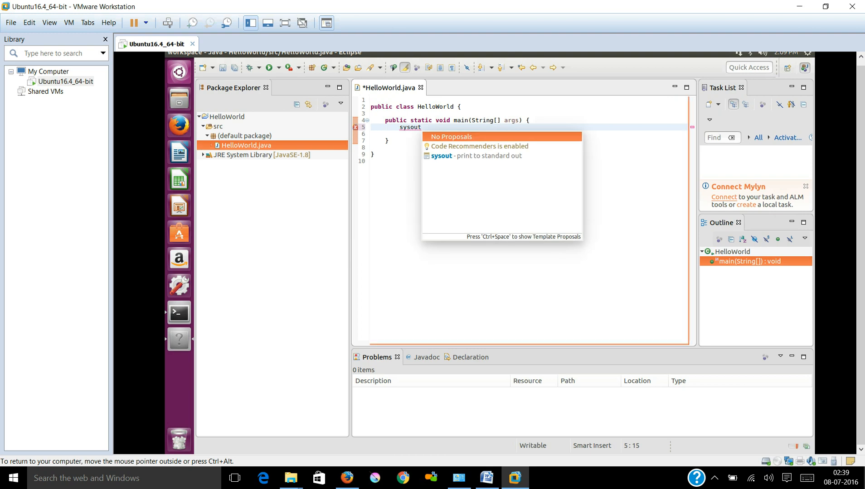
{"action": "key", "text": "ctrl+space"}
{"action": "type", "text": "\"Hello World\");"}
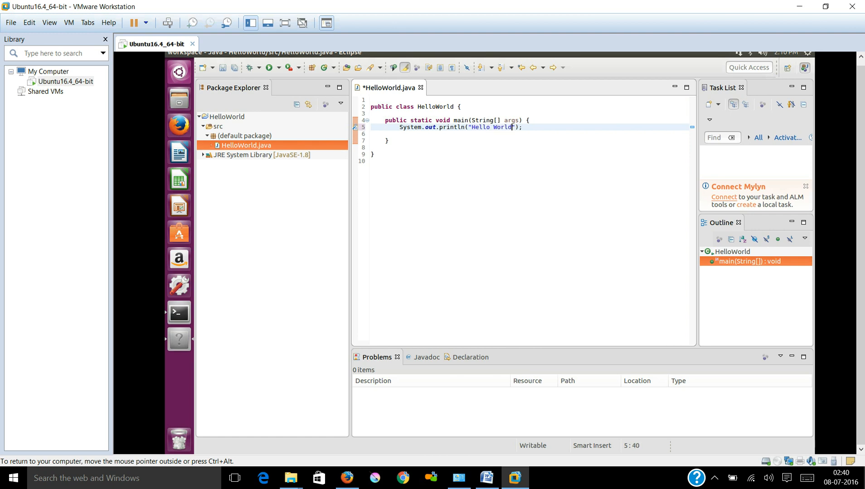
{"action": "key", "text": "ctrl+s"}
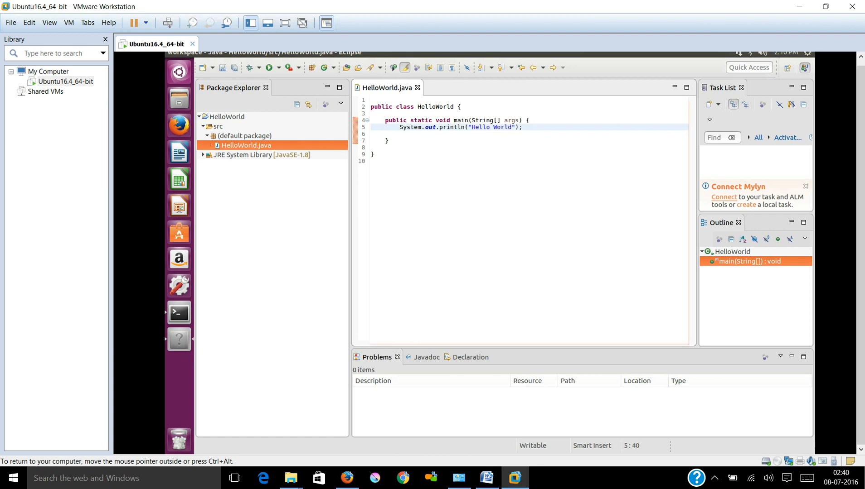
Run the HelloWorld class as a Java application.
{"action": "right_click", "coordinate": [460, 102]}
{"action": "mouse_move", "coordinate": [521, 358]}
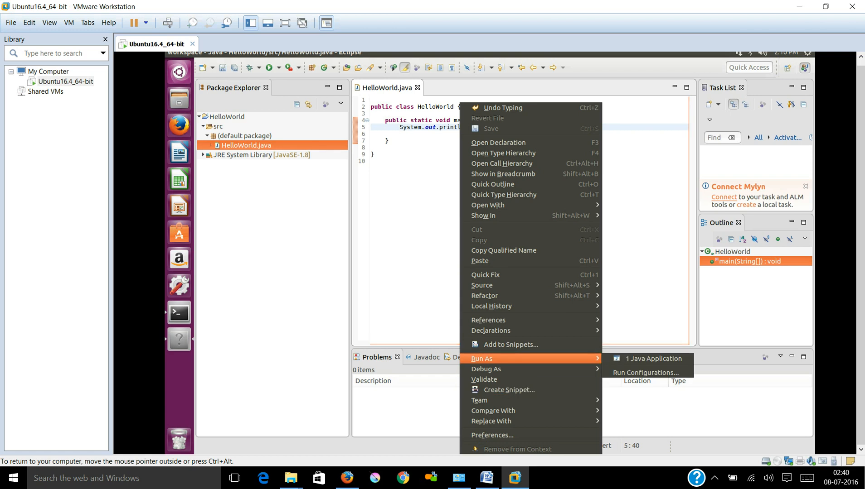
{"action": "left_click", "coordinate": [653, 359]}
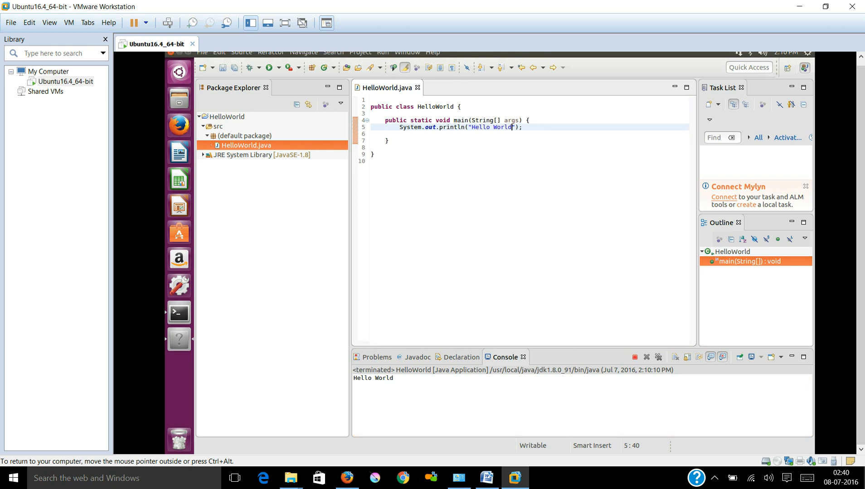
Filter the Eclipse preferences for "font" and select Text Font in the Basic category of Colors and Fonts.
{"action": "left_click", "coordinate": [407, 53]}
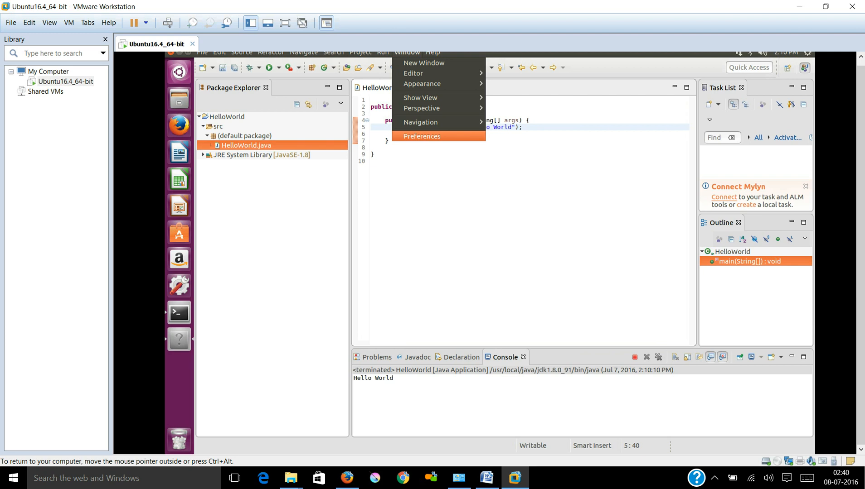
{"action": "left_click", "coordinate": [422, 136]}
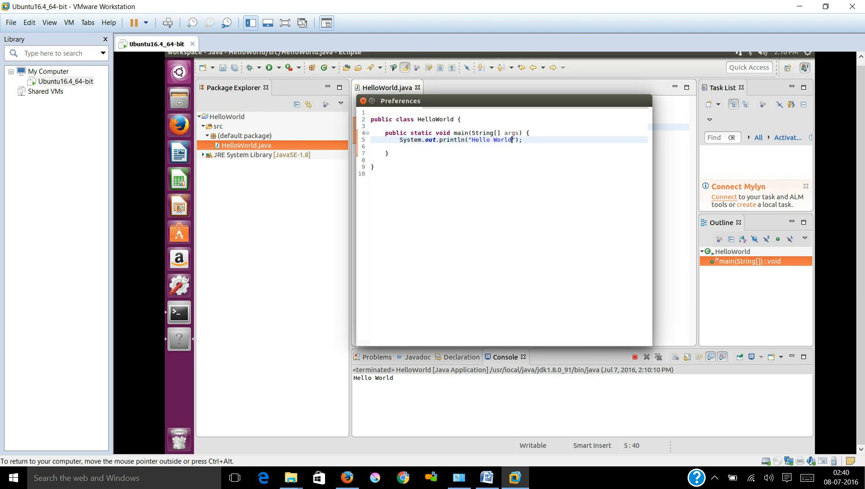
{"action": "type", "text": "font"}
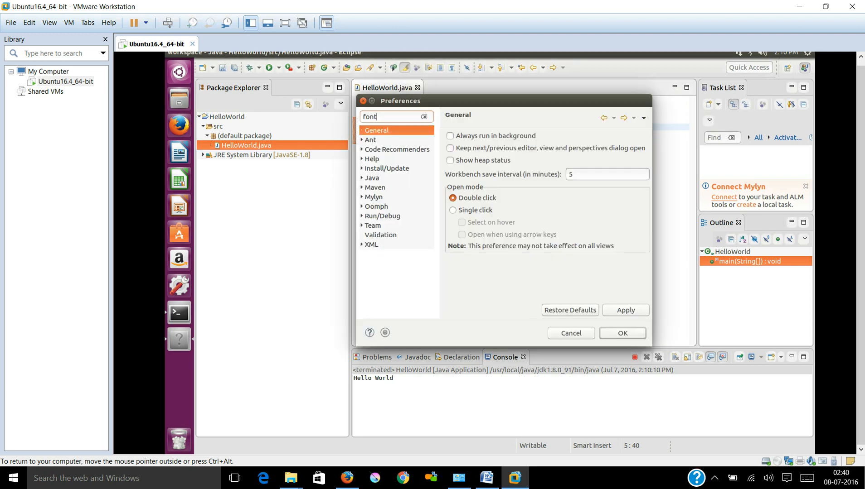
{"action": "left_click", "coordinate": [400, 150]}
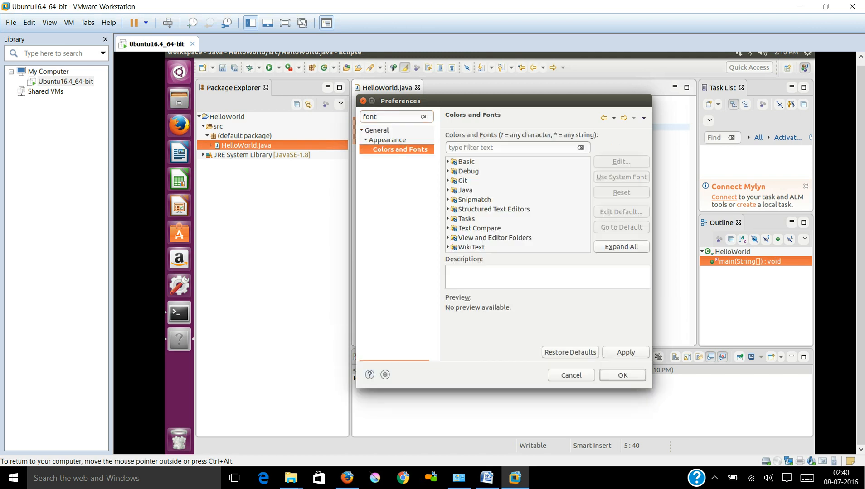
{"action": "left_click", "coordinate": [466, 162]}
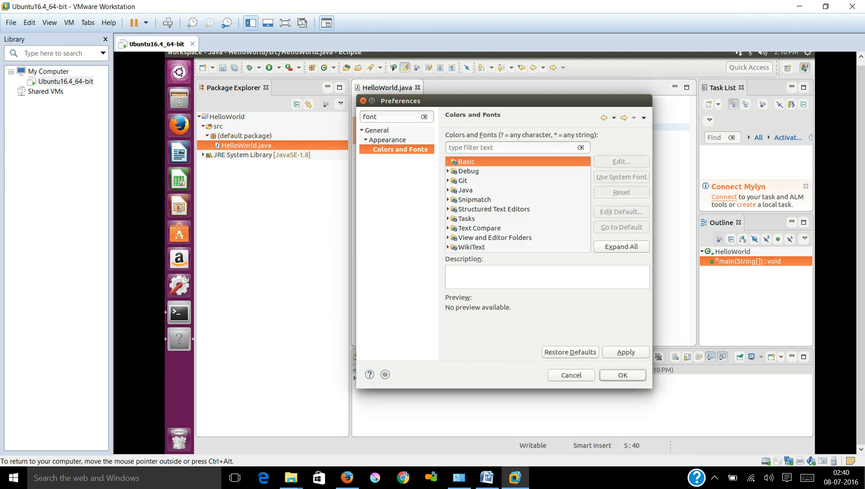
{"action": "left_click", "coordinate": [448, 161]}
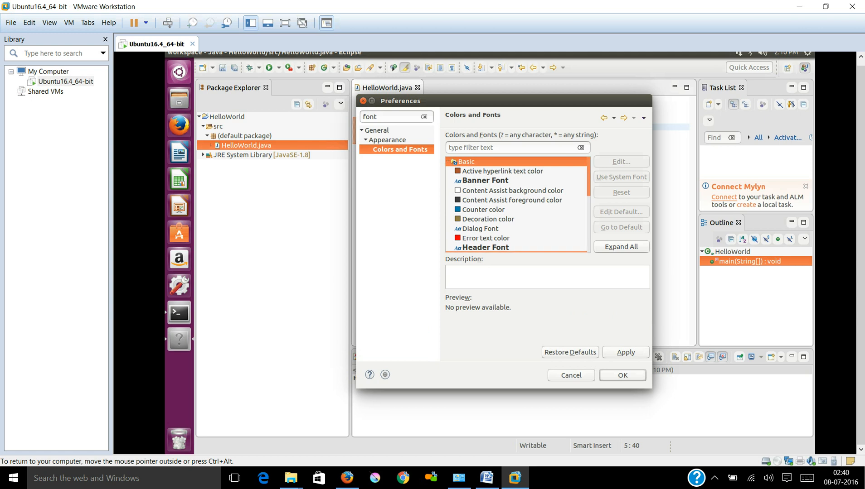
{"action": "scroll", "coordinate": [517, 204], "scroll_direction": "down", "scroll_amount": 3}
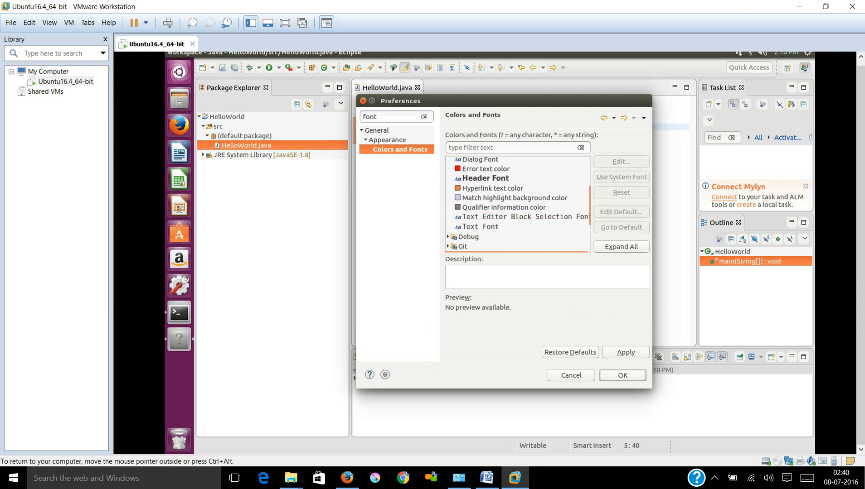
{"action": "left_click", "coordinate": [481, 227]}
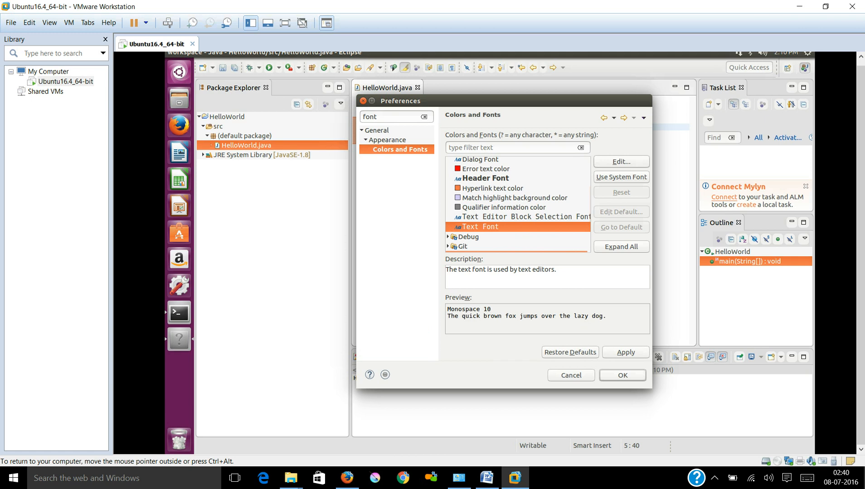
Set the Text Font size to 17, keeping Monospace Regular, and save the preferences.
{"action": "left_click", "coordinate": [621, 161]}
{"action": "left_click", "coordinate": [587, 337]}
{"action": "left_click", "coordinate": [586, 337]}
{"action": "left_click", "coordinate": [587, 337]}
{"action": "left_click", "coordinate": [587, 337]}
{"action": "left_click", "coordinate": [587, 337]}
{"action": "left_click", "coordinate": [587, 336]}
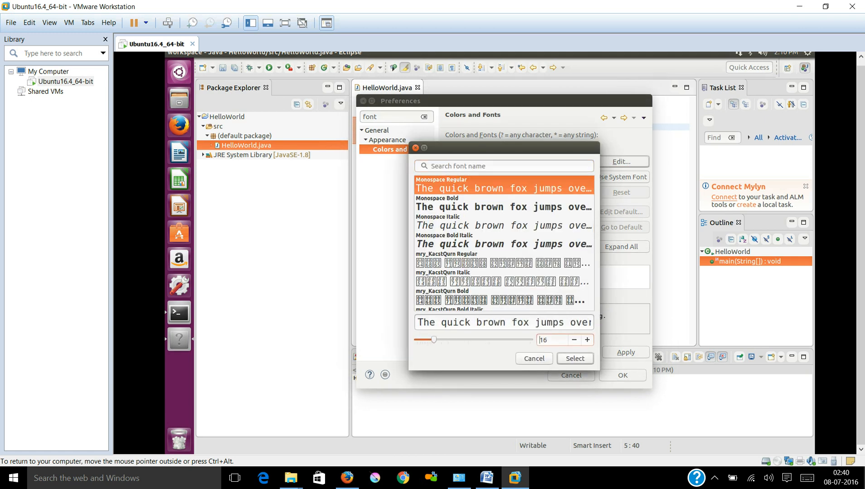
{"action": "left_click", "coordinate": [587, 340]}
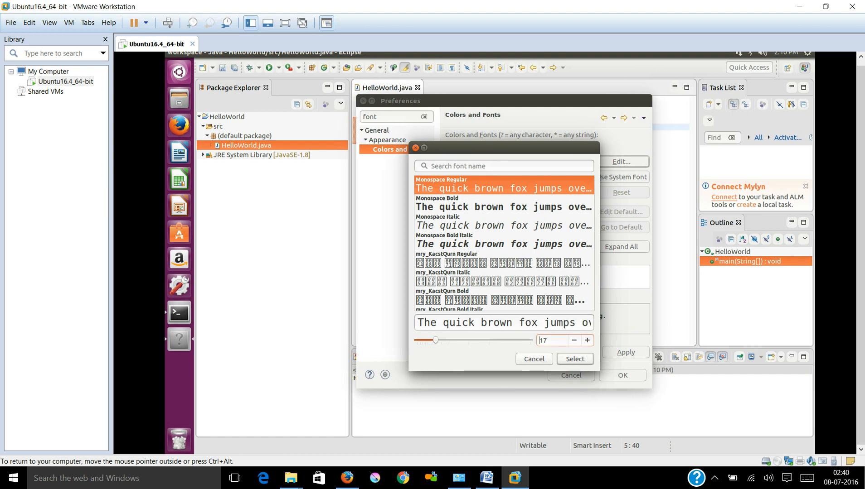
{"action": "left_click", "coordinate": [575, 359]}
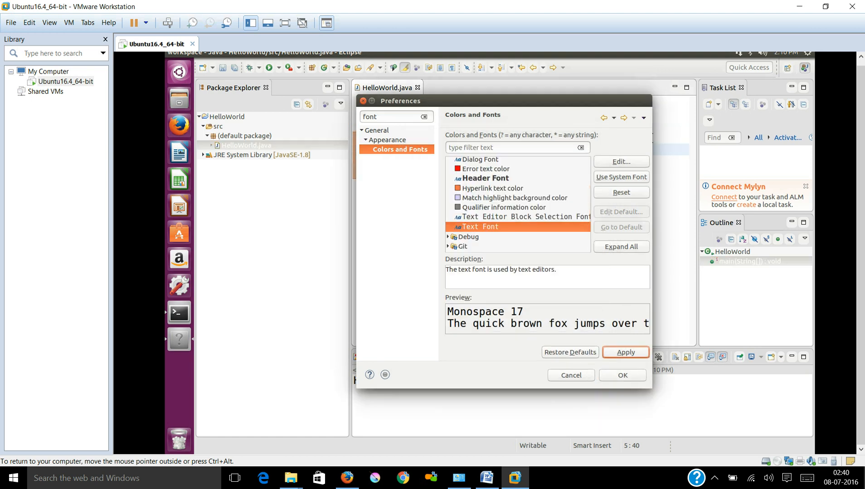
{"action": "left_click", "coordinate": [622, 375]}
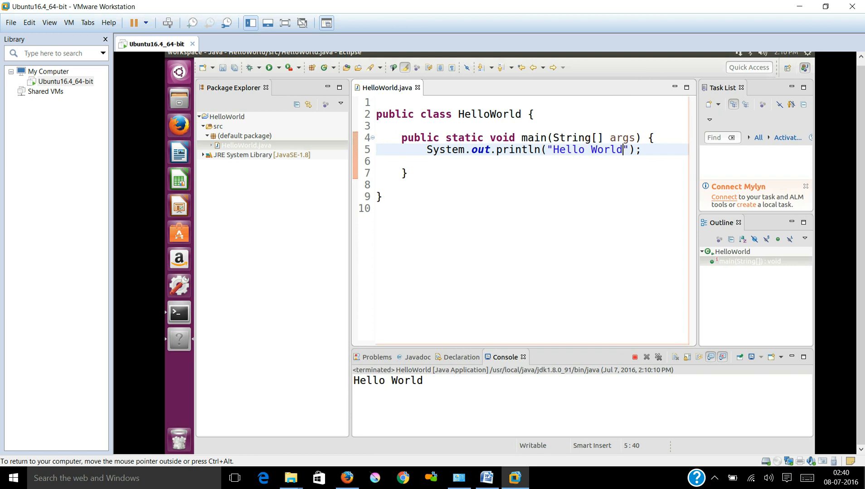
{"action": "left_click", "coordinate": [522, 137]}
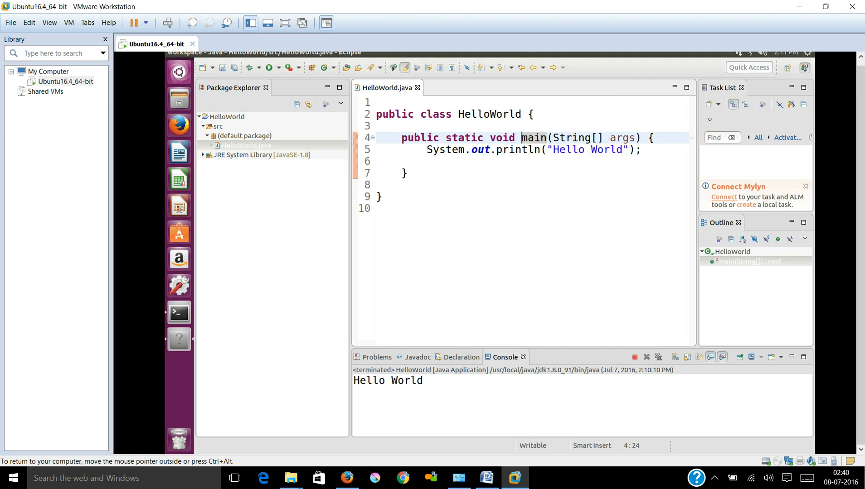
Exit Eclipse and power off the Ubuntu16.4_64-bit virtual machine.
{"action": "left_click_drag", "start_coordinate": [861, 245], "coordinate": [861, 240]}
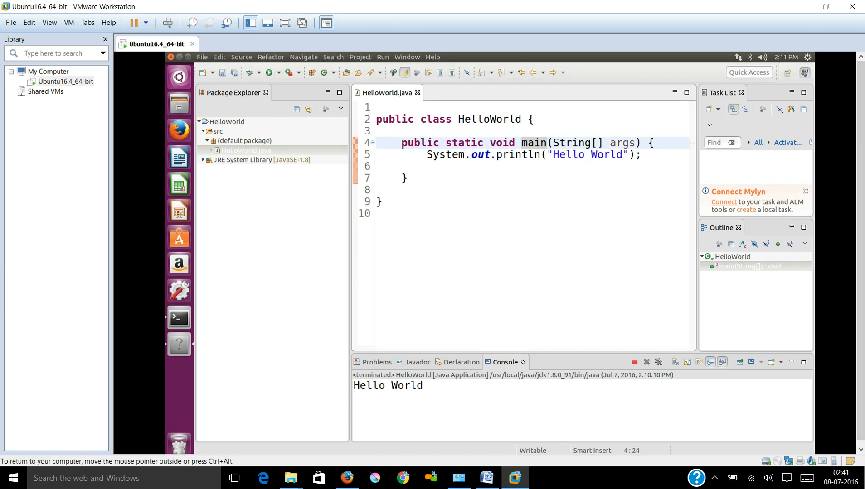
{"action": "left_click", "coordinate": [171, 57]}
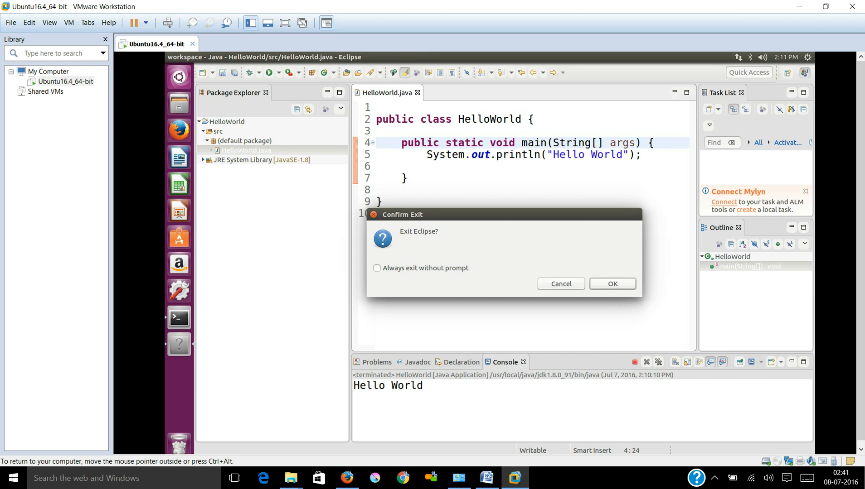
{"action": "left_click", "coordinate": [612, 283]}
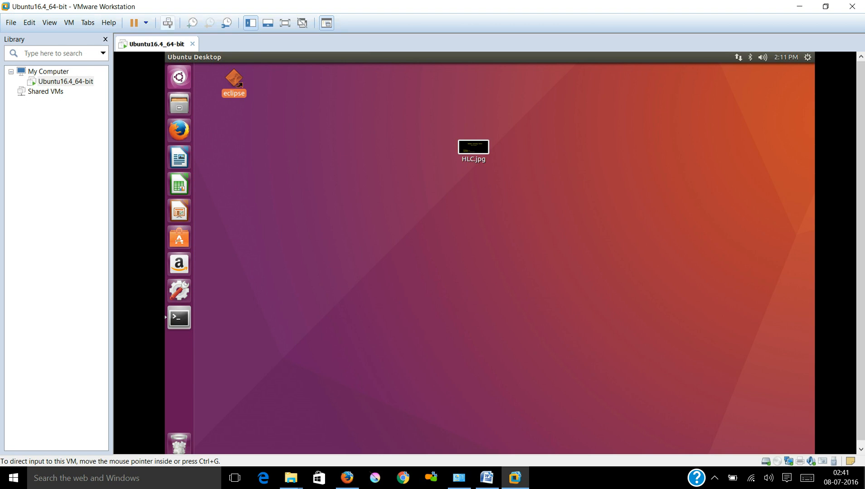
{"action": "left_click", "coordinate": [145, 23]}
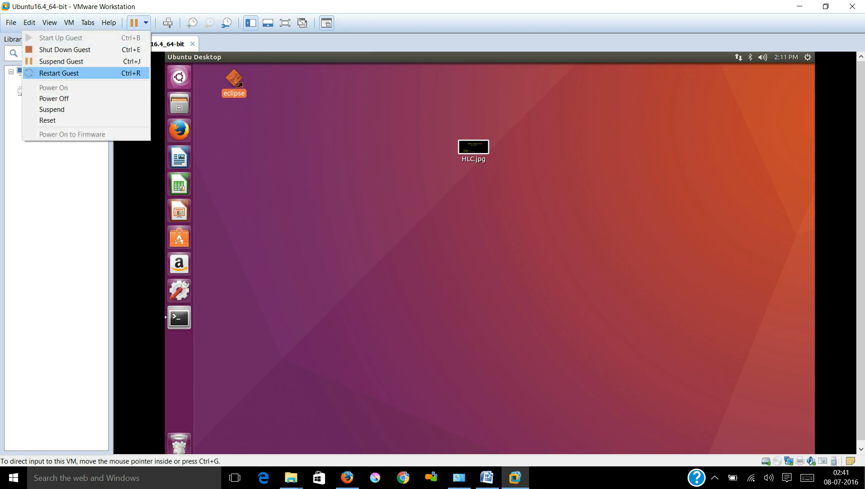
{"action": "left_click", "coordinate": [54, 98]}
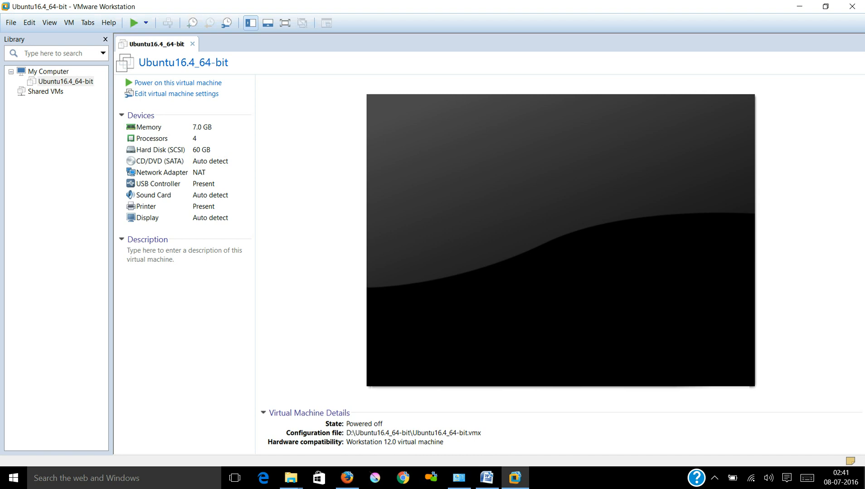
Switch to File Explorer and view the contents of the Ubuntu16.4_64-bit folder on the Hadoop (D:) drive.
{"action": "left_click", "coordinate": [291, 479]}
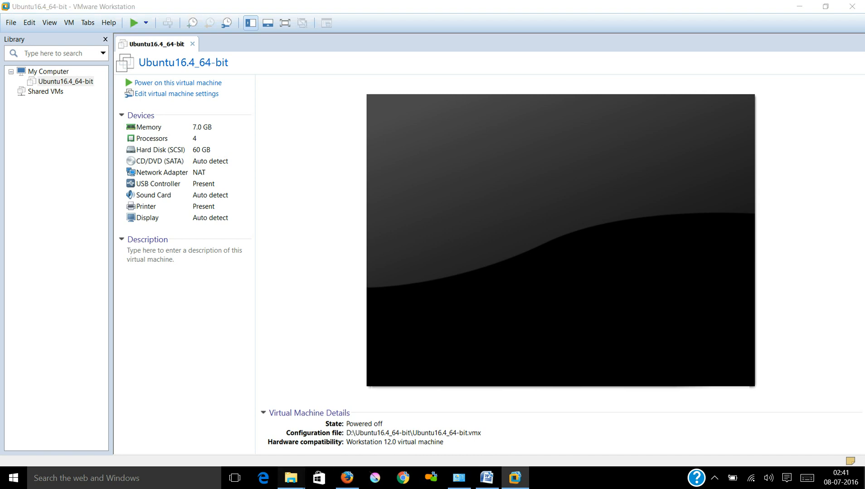
{"action": "left_click", "coordinate": [338, 431]}
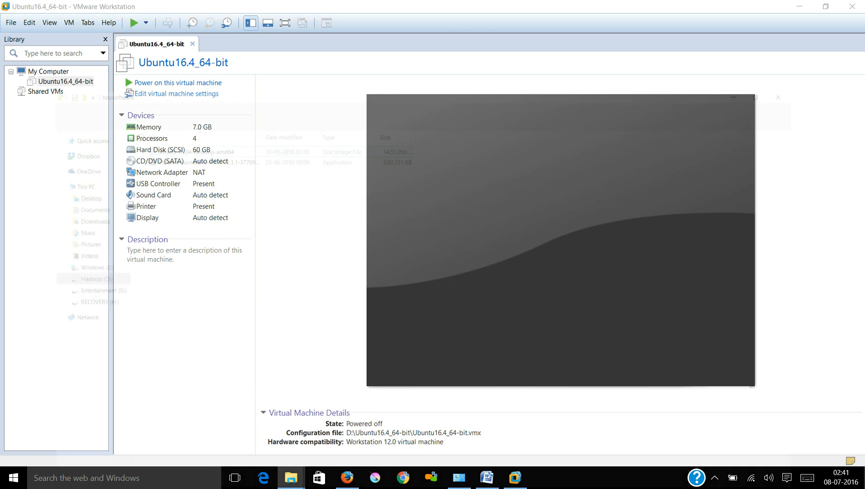
{"action": "left_click", "coordinate": [134, 35]}
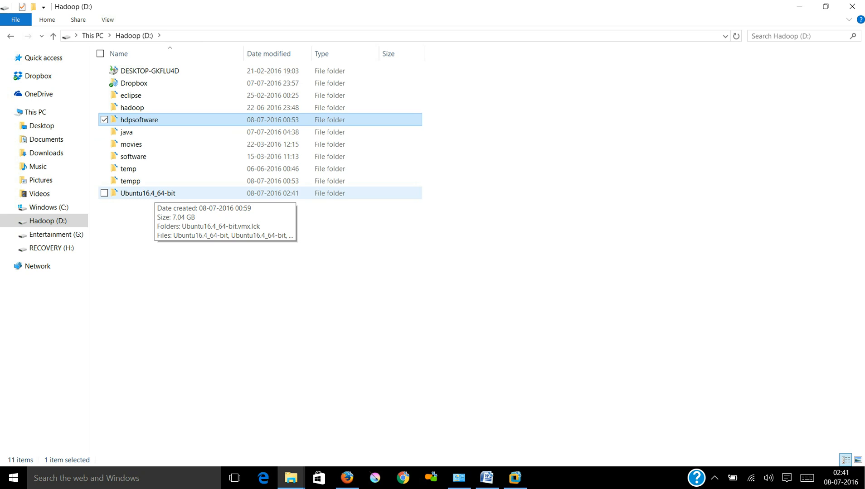
{"action": "double_click", "coordinate": [150, 193]}
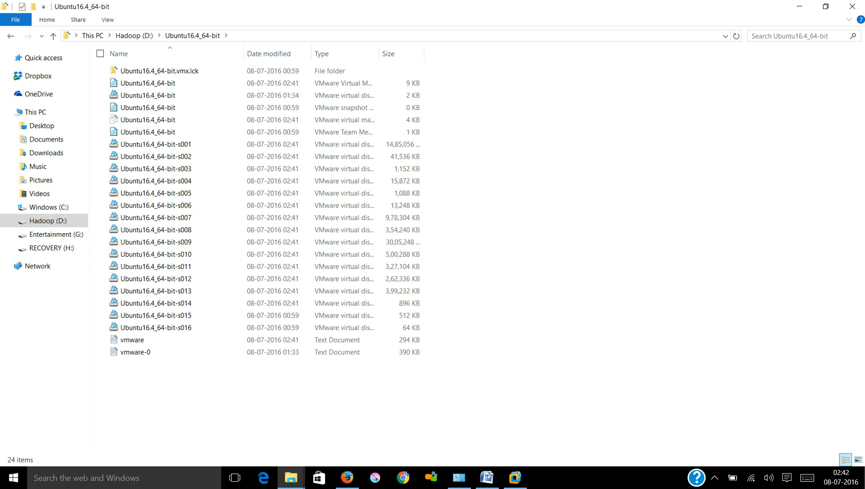
Return to the D: drive and compress the Ubuntu16.4_64-bit folder into Ubuntu16.4_64-bit.7z with 7-Zip.
{"action": "left_click", "coordinate": [134, 36]}
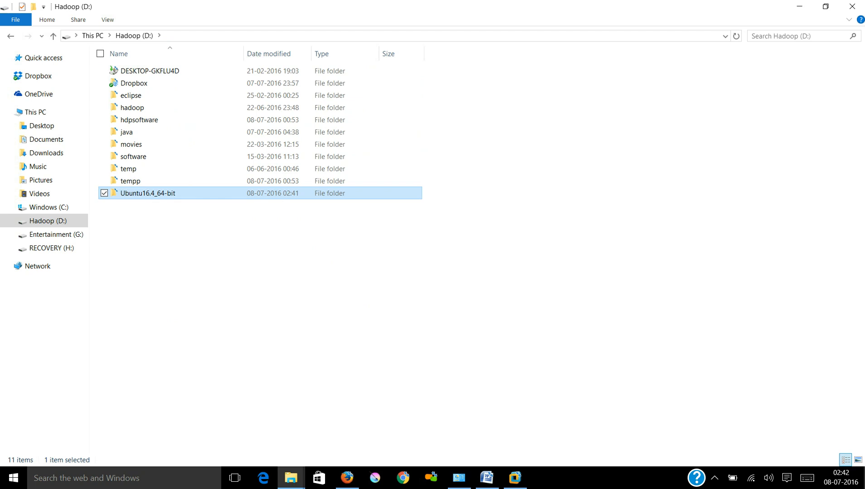
{"action": "right_click", "coordinate": [157, 193]}
{"action": "mouse_move", "coordinate": [132, 248]}
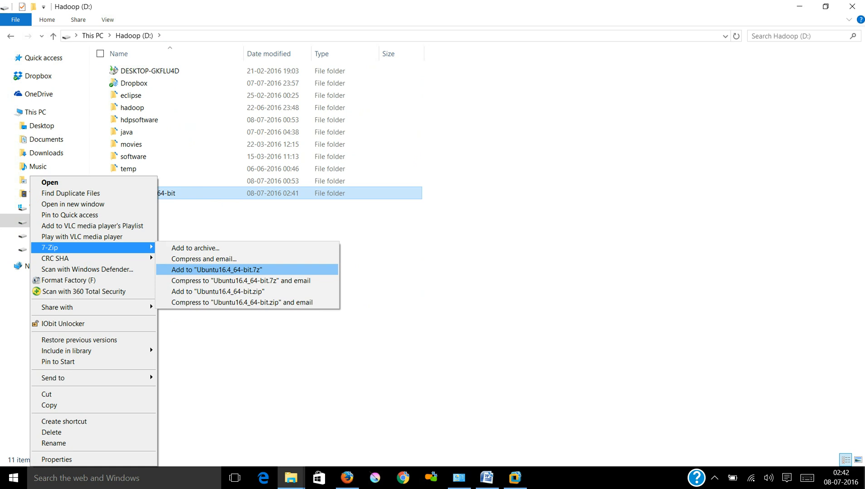
{"action": "left_click", "coordinate": [217, 270]}
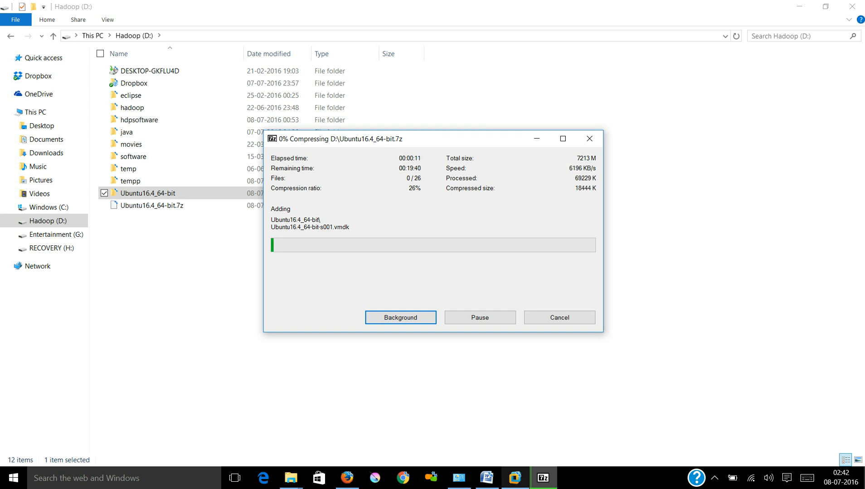
{"action": "left_click", "coordinate": [514, 478]}
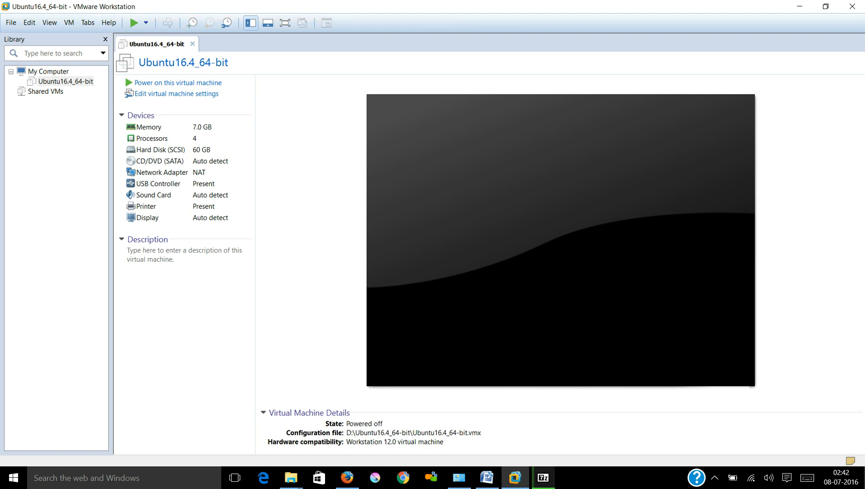
{"action": "left_click", "coordinate": [515, 478]}
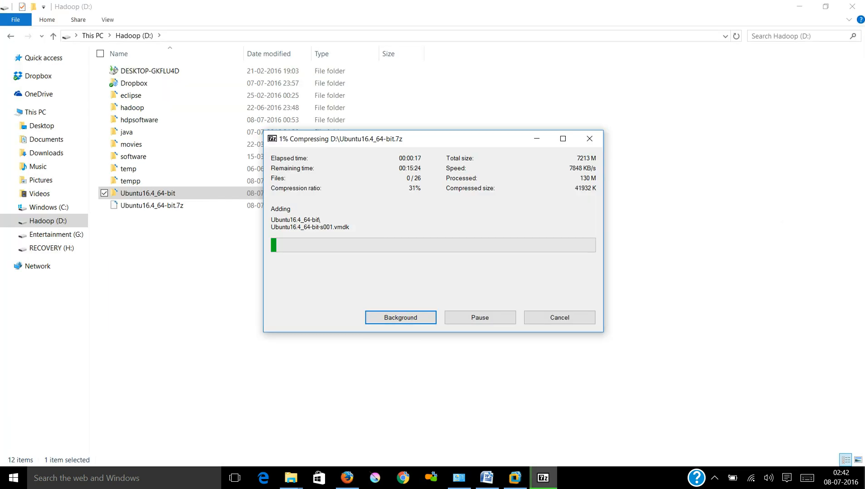
{"action": "left_click", "coordinate": [152, 206]}
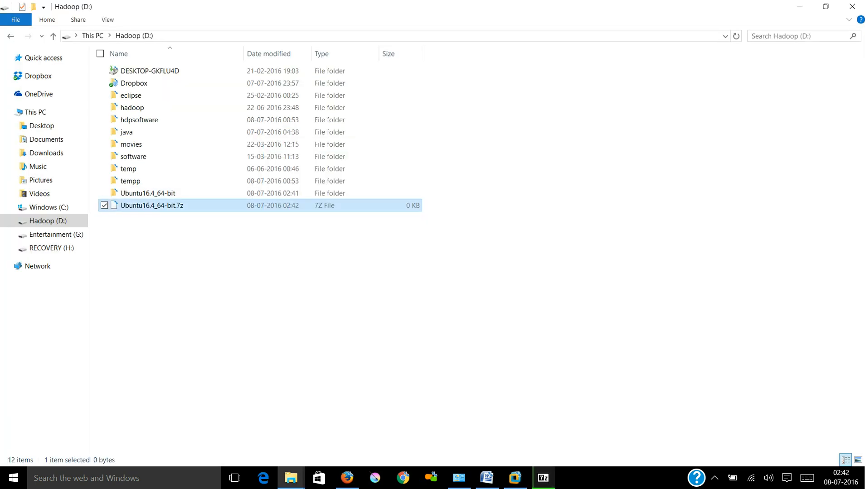
{"action": "left_click", "coordinate": [543, 478]}
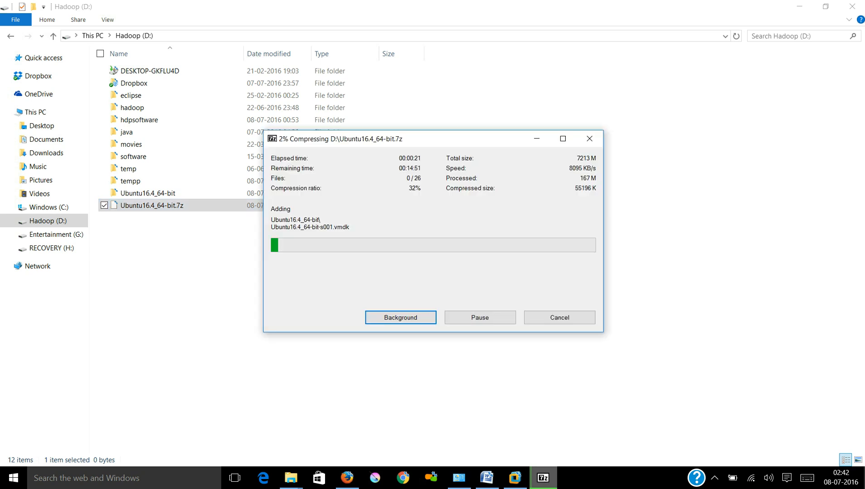
{"action": "left_click", "coordinate": [515, 478]}
{"action": "left_click", "coordinate": [515, 478]}
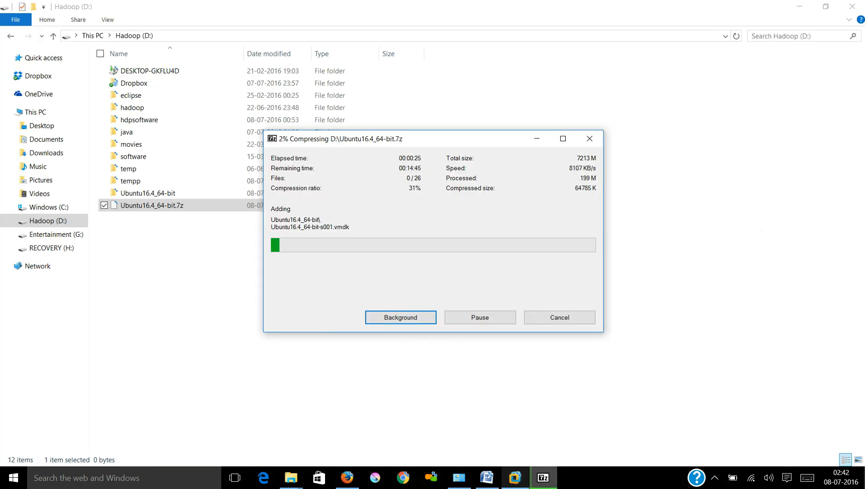
{"action": "left_click", "coordinate": [151, 205]}
{"action": "left_click", "coordinate": [291, 290]}
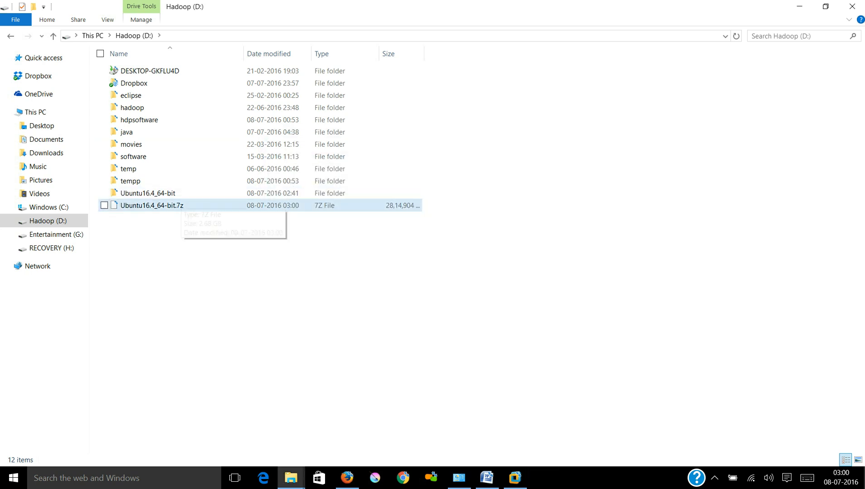
Delete the original Ubuntu16.4_64-bit folder from the D: drive, keeping the Ubuntu16.4_64-bit.7z archive.
{"action": "left_click", "coordinate": [179, 205]}
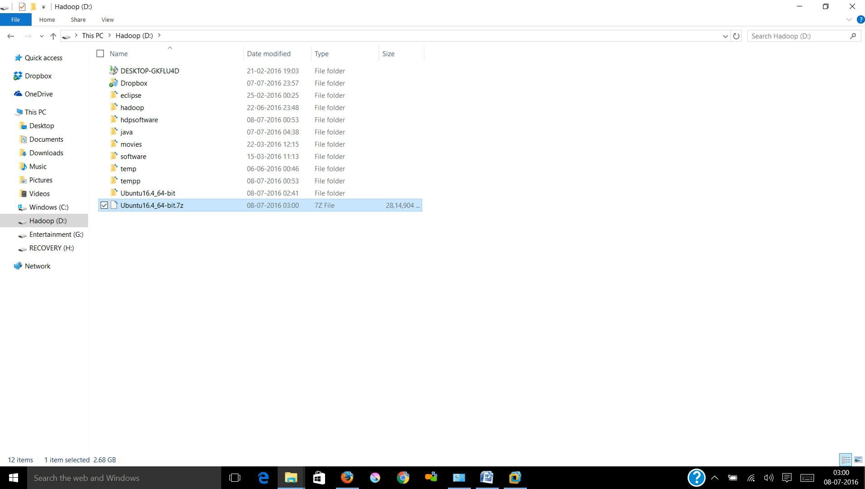
{"action": "left_click", "coordinate": [196, 260]}
{"action": "left_click", "coordinate": [168, 194]}
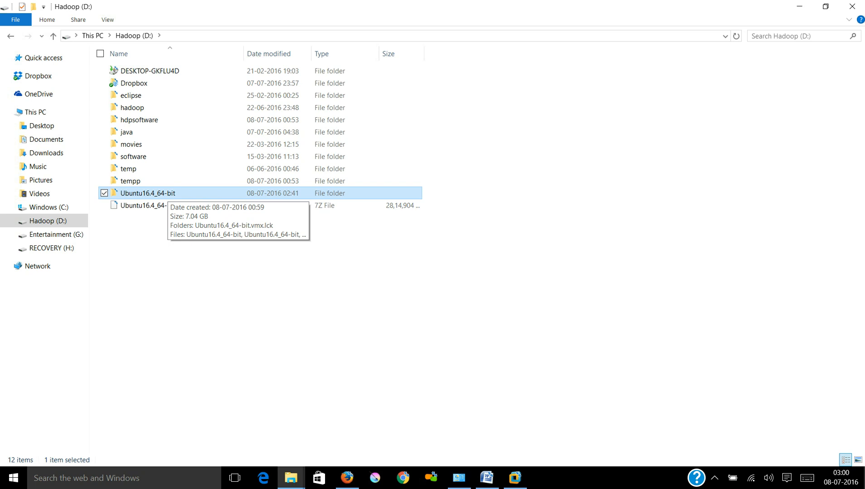
{"action": "key", "text": "Delete"}
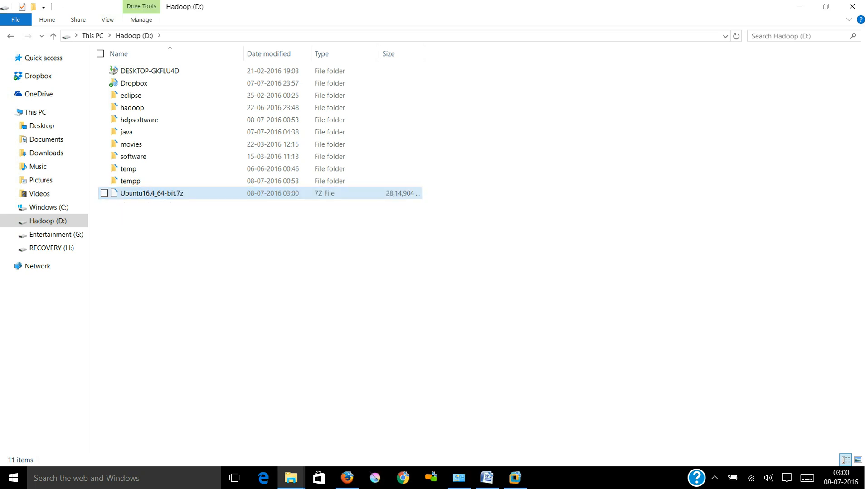
Extract Ubuntu16.4_64-bit.7z on the D: drive into its own Ubuntu16.4_64-bit folder with 7-Zip.
{"action": "right_click", "coordinate": [146, 193]}
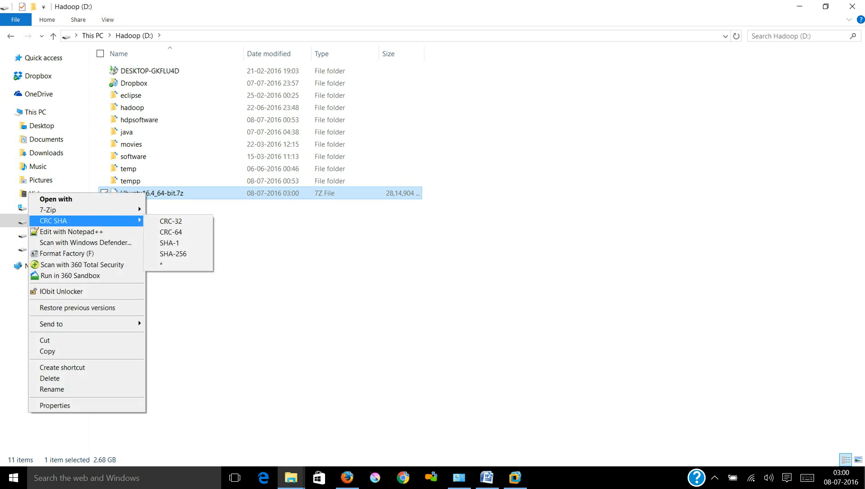
{"action": "mouse_move", "coordinate": [86, 210]}
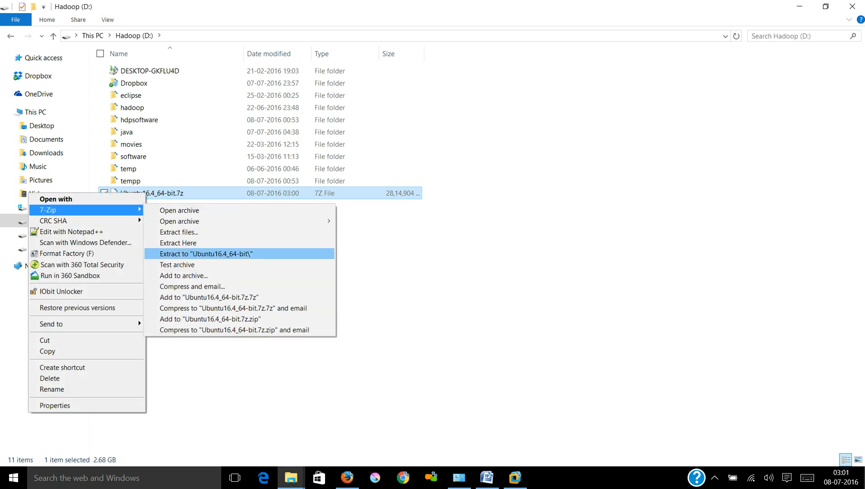
{"action": "key", "text": "Return"}
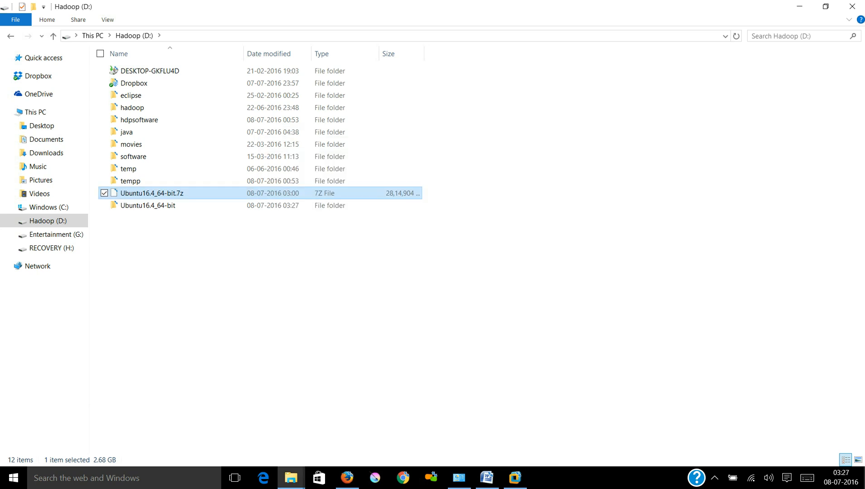
{"action": "left_click", "coordinate": [272, 281]}
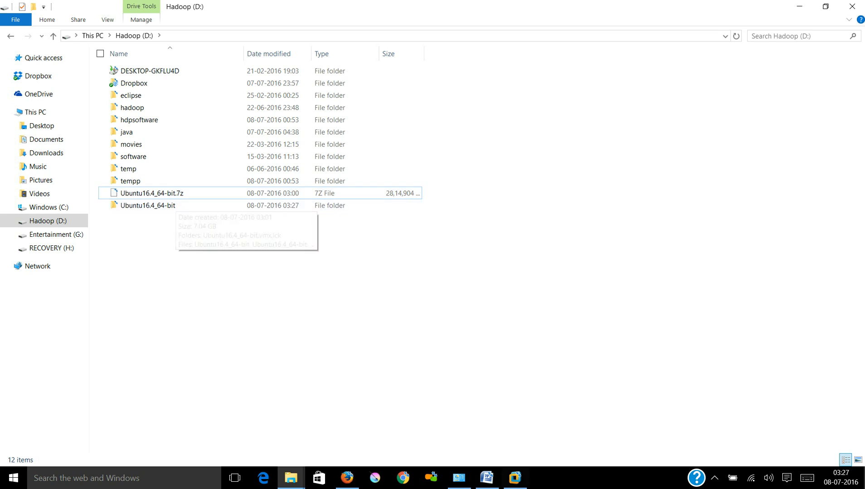
Switch to VMware Workstation and open the Ubuntu16.4_64-bit virtual machine from the extracted D:\Ubuntu16.4_64-bit folder.
{"action": "left_click", "coordinate": [515, 478]}
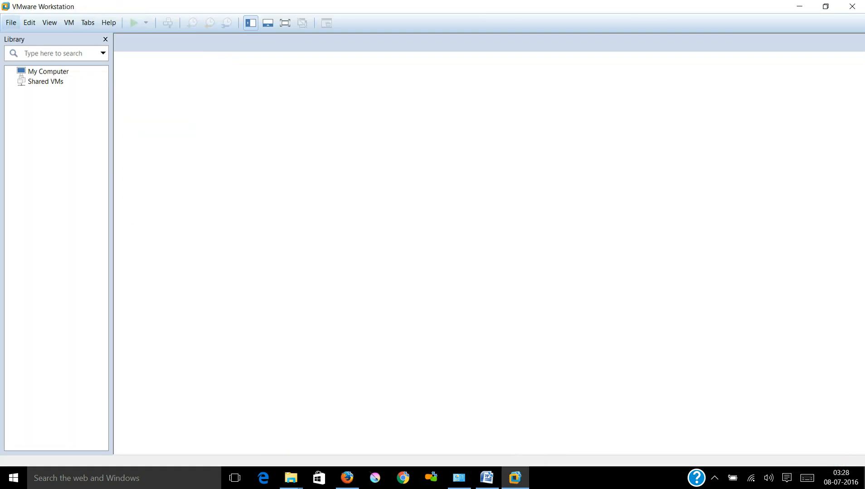
{"action": "key", "text": "alt+f"}
{"action": "key", "text": "Down"}
{"action": "key", "text": "Down"}
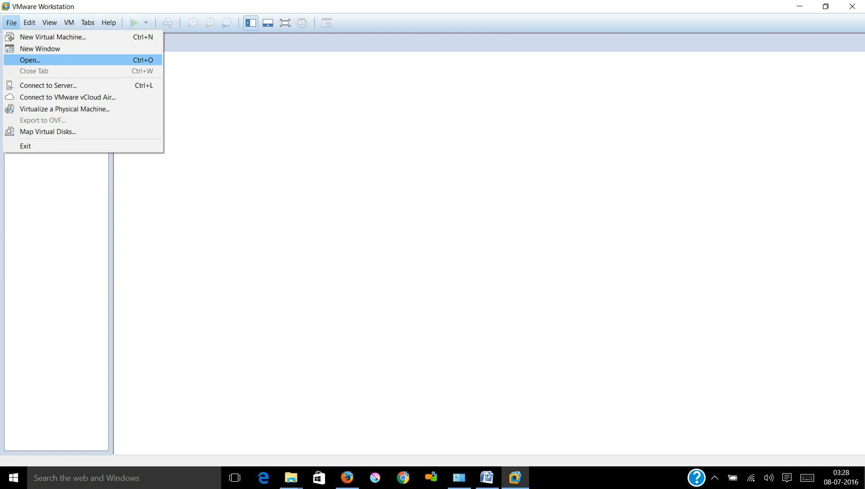
{"action": "key", "text": "Return"}
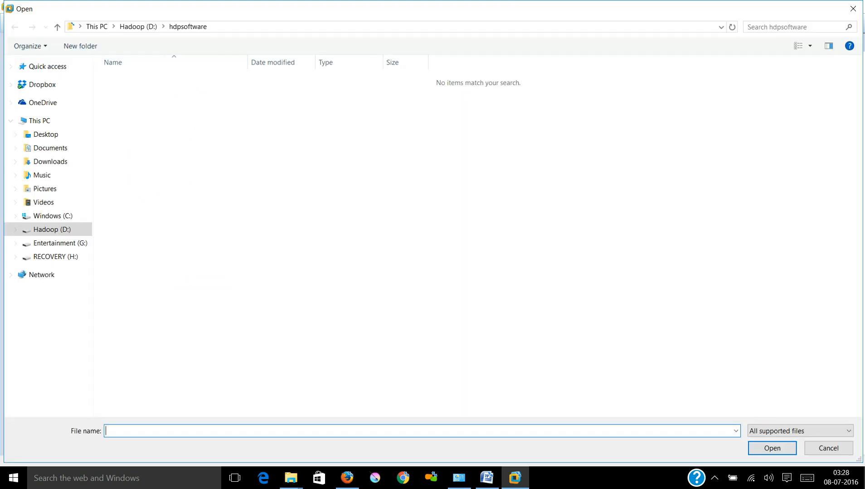
{"action": "left_click", "coordinate": [138, 27]}
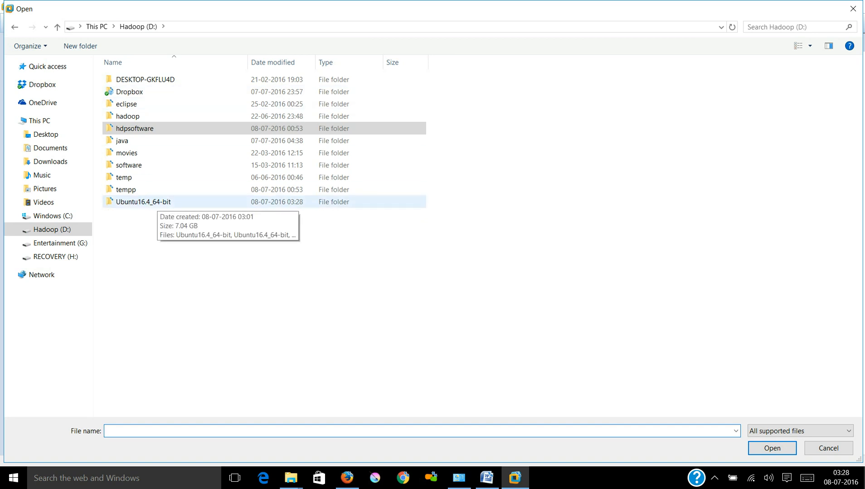
{"action": "double_click", "coordinate": [154, 202]}
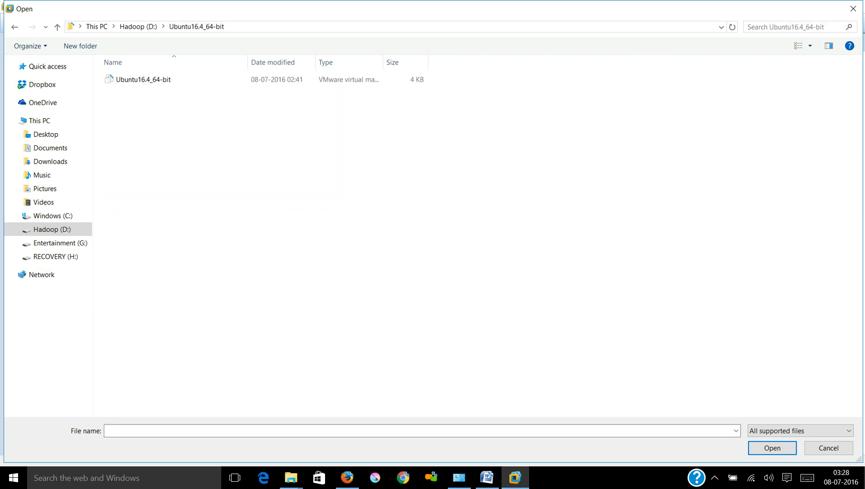
{"action": "double_click", "coordinate": [143, 79]}
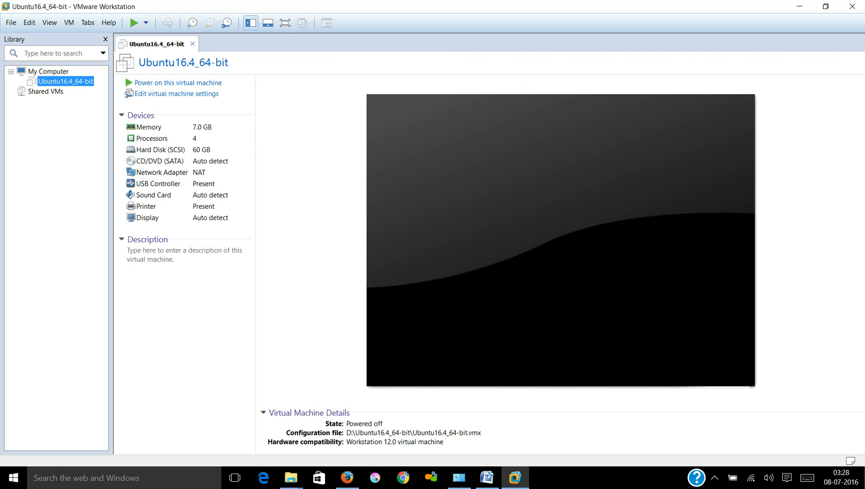
Power on the Ubuntu16.4_64-bit virtual machine and decline connecting the sata0:1 device at every power-on.
{"action": "left_click", "coordinate": [514, 479]}
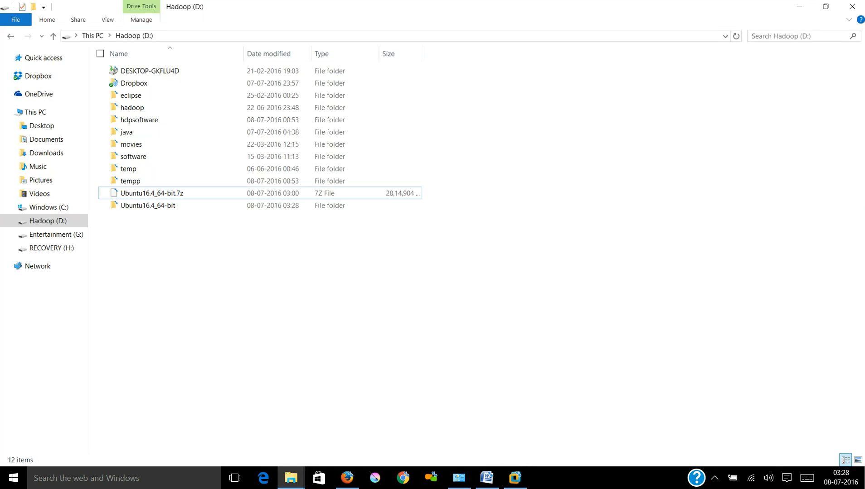
{"action": "left_click", "coordinate": [151, 193]}
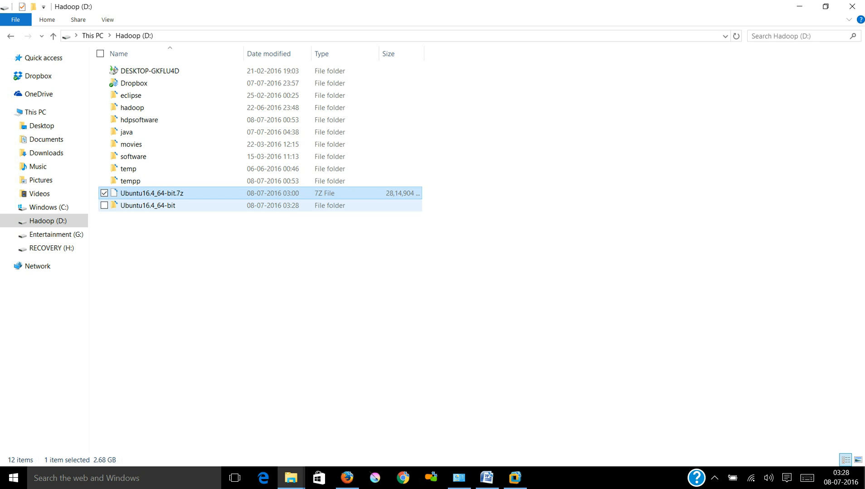
{"action": "left_click", "coordinate": [514, 478]}
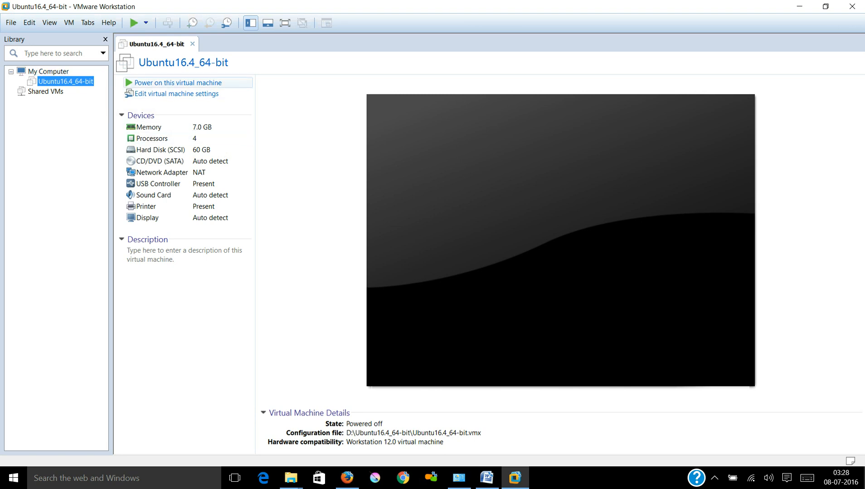
{"action": "left_click", "coordinate": [178, 83]}
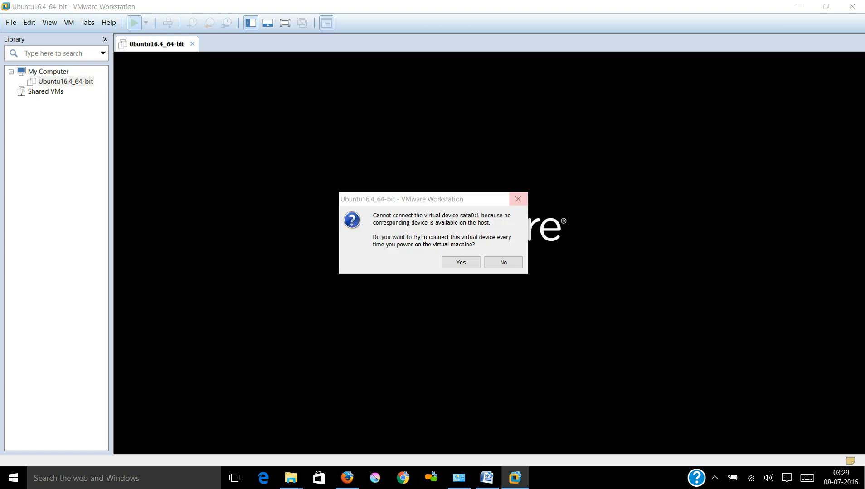
{"action": "left_click", "coordinate": [501, 261]}
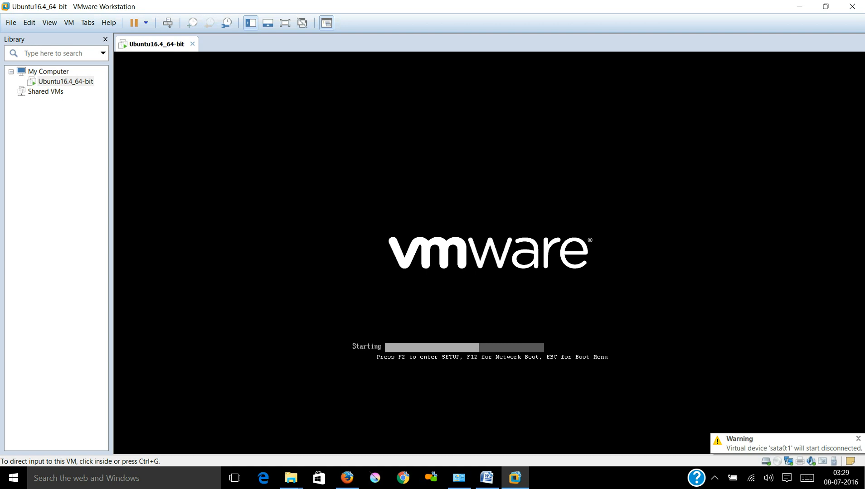
Leave the open program windows and show the Windows desktop.
{"action": "left_click", "coordinate": [487, 478]}
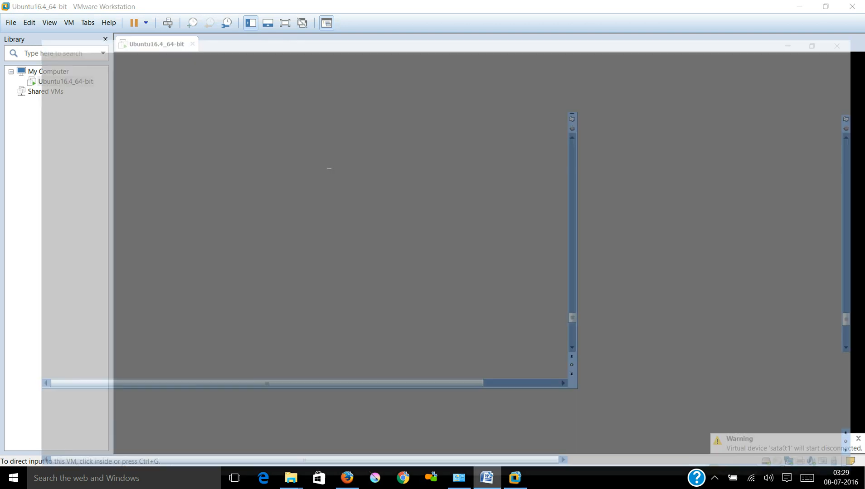
{"action": "left_click", "coordinate": [533, 372]}
{"action": "key", "text": "super+d"}
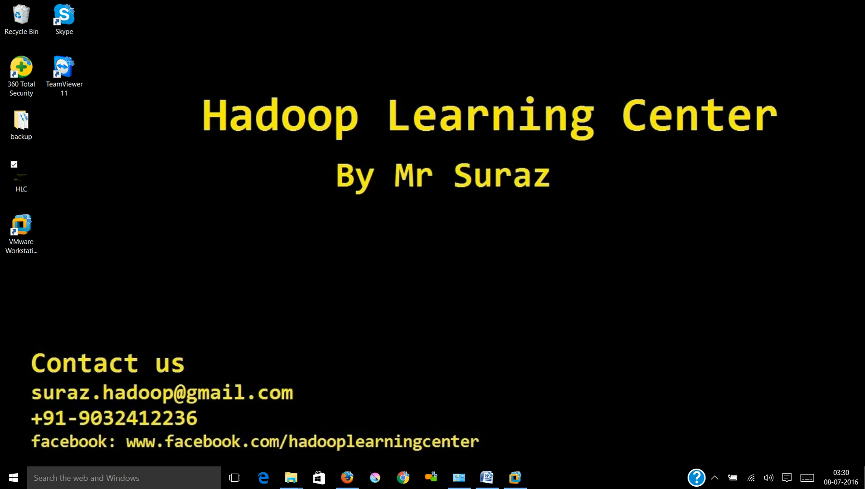